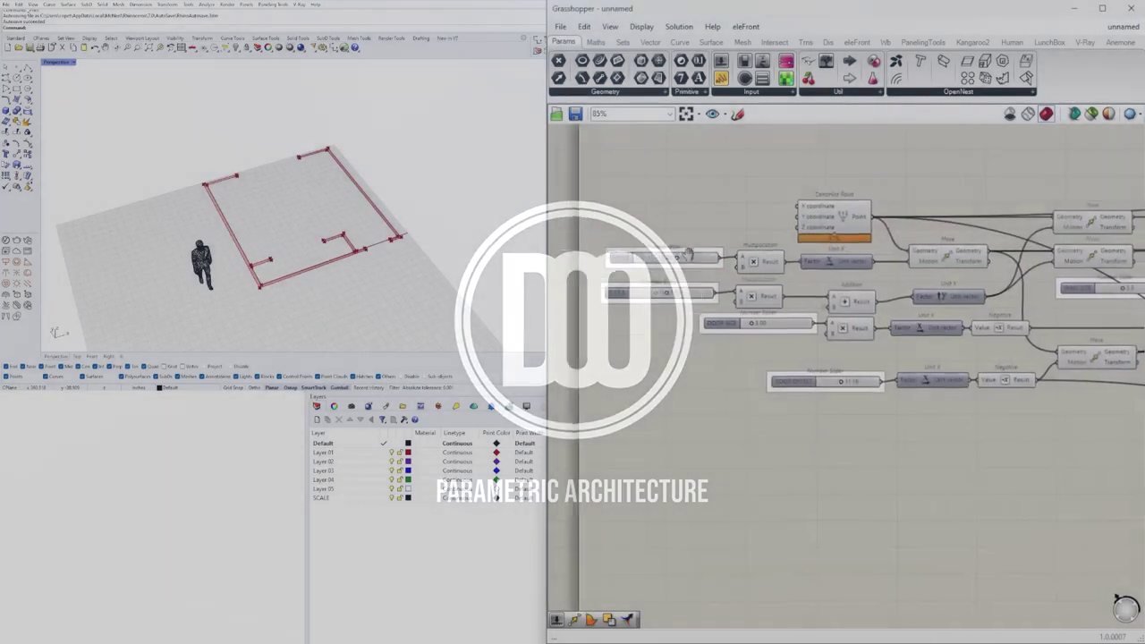
Set the X size slider to 14.40 and adjust the Y size slider below it to resize the room.
{"action": "scroll", "coordinate": [689, 254], "scroll_direction": "up", "scroll_amount": 5}
{"action": "mouse_move", "coordinate": [734, 256]}
{"action": "left_mouse_down"}
{"action": "mouse_move", "coordinate": [705, 256]}
{"action": "mouse_move", "coordinate": [722, 257]}
{"action": "left_mouse_up"}
{"action": "scroll", "coordinate": [711, 338], "scroll_direction": "up", "scroll_amount": 4}
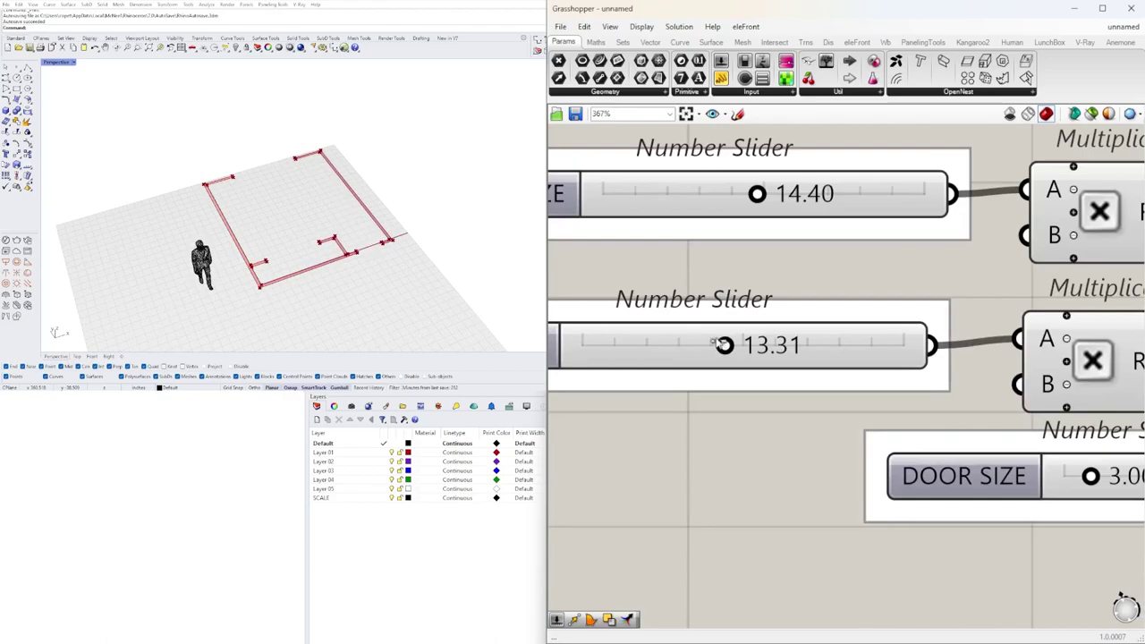
{"action": "left_click_drag", "start_coordinate": [709, 348], "coordinate": [741, 353]}
Set the DOOR SIZE slider to 3.99.
{"action": "scroll", "coordinate": [731, 445], "scroll_direction": "down", "scroll_amount": 3}
{"action": "right_click_drag", "start_coordinate": [860, 460], "coordinate": [684, 386]}
{"action": "scroll", "coordinate": [788, 383], "scroll_direction": "up", "scroll_amount": 3}
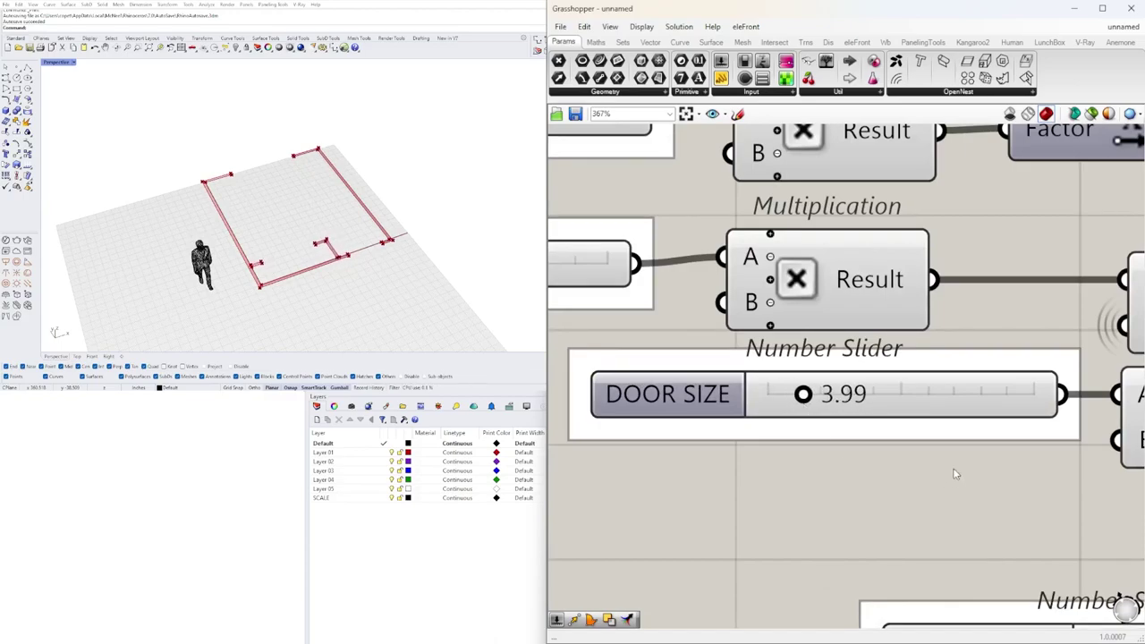
Set the DOOR OFFSET slider to 8.63.
{"action": "scroll", "coordinate": [1006, 529], "scroll_direction": "down", "scroll_amount": 3}
{"action": "right_click_drag", "start_coordinate": [1015, 538], "coordinate": [723, 365]}
{"action": "scroll", "coordinate": [803, 410], "scroll_direction": "up", "scroll_amount": 3}
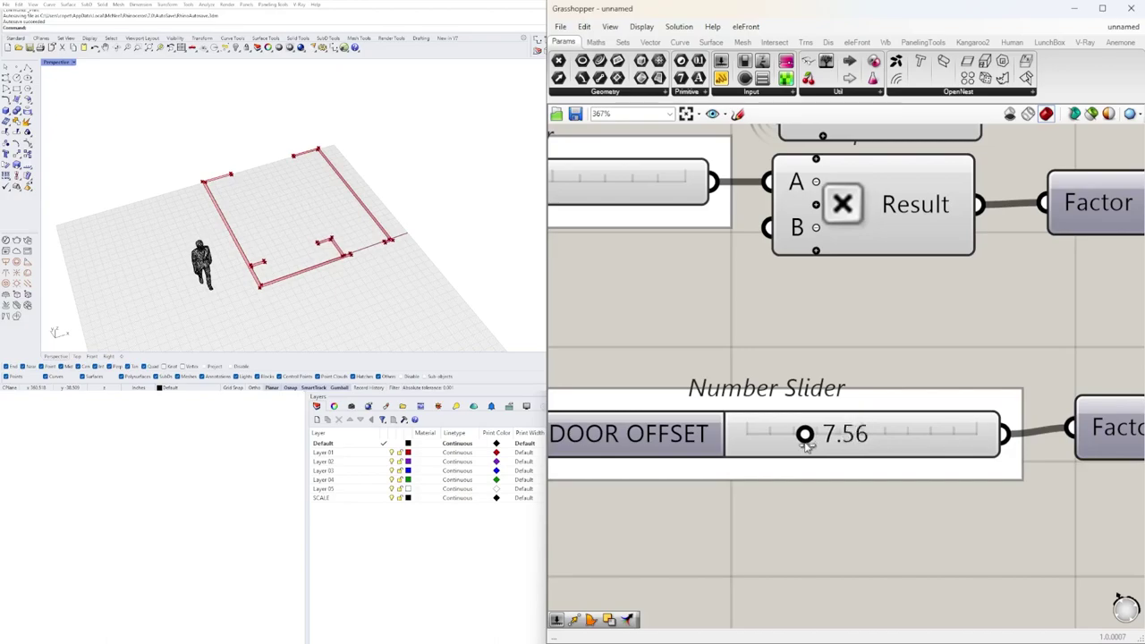
{"action": "left_click_drag", "start_coordinate": [841, 445], "coordinate": [796, 446]}
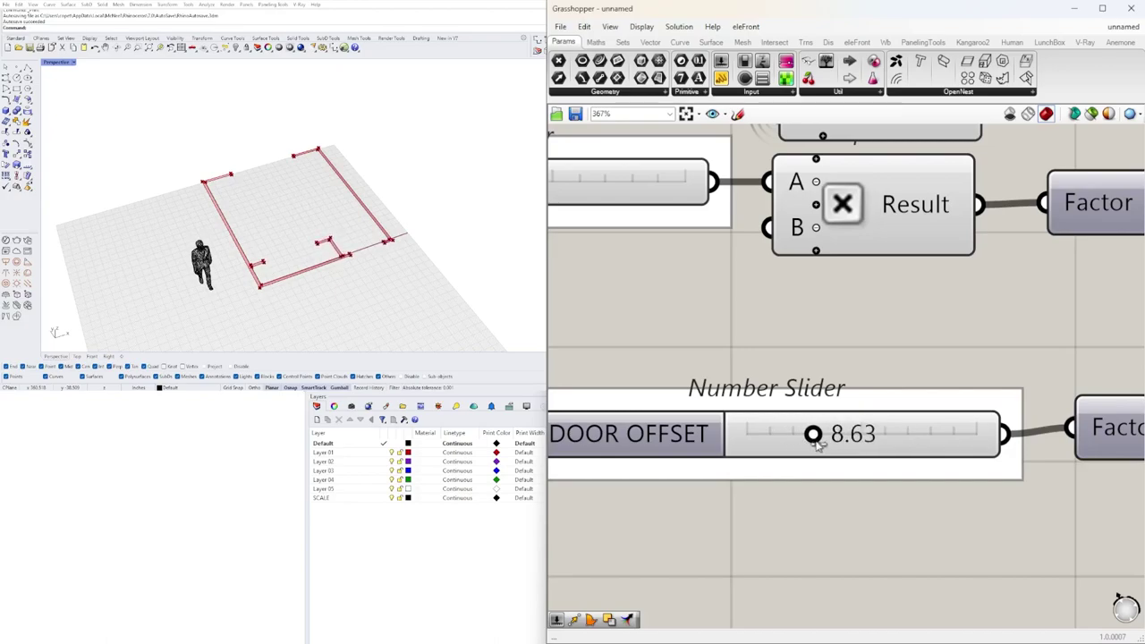
Set the CLOSET SIZE slider to 24.
{"action": "scroll", "coordinate": [806, 445], "scroll_direction": "down", "scroll_amount": 3}
{"action": "right_click_drag", "start_coordinate": [927, 465], "coordinate": [617, 426]}
{"action": "scroll", "coordinate": [910, 398], "scroll_direction": "down", "scroll_amount": 1}
{"action": "right_click_drag", "start_coordinate": [921, 399], "coordinate": [703, 401]}
{"action": "scroll", "coordinate": [818, 466], "scroll_direction": "up", "scroll_amount": 2}
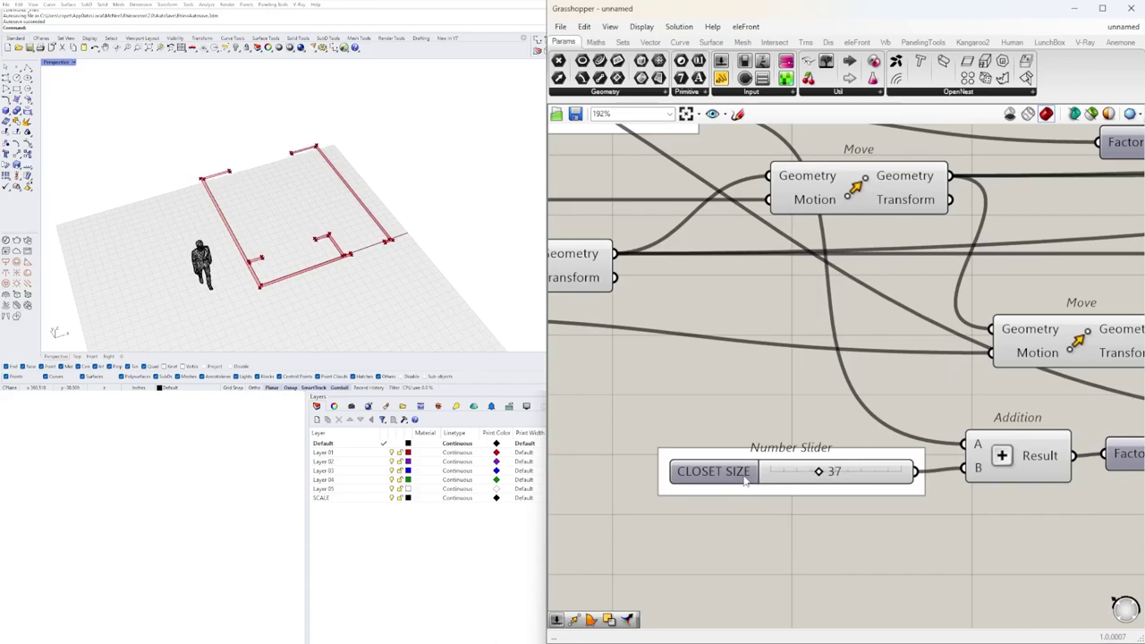
{"action": "scroll", "coordinate": [819, 469], "scroll_direction": "up", "scroll_amount": 4}
{"action": "double_click", "coordinate": [824, 478]}
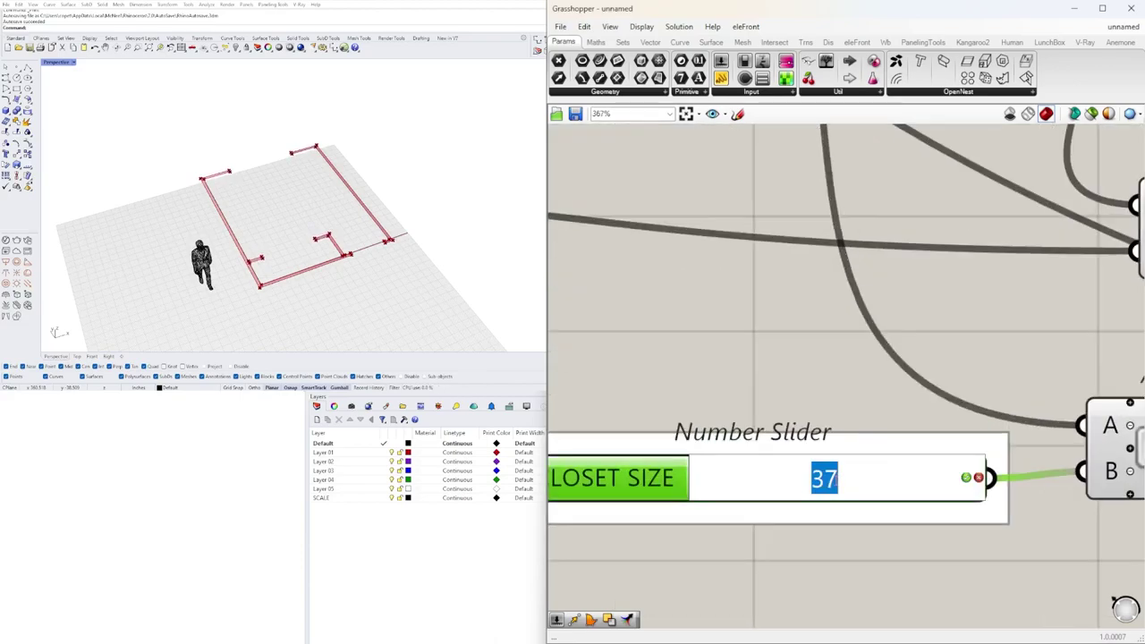
{"action": "key", "text": "Return"}
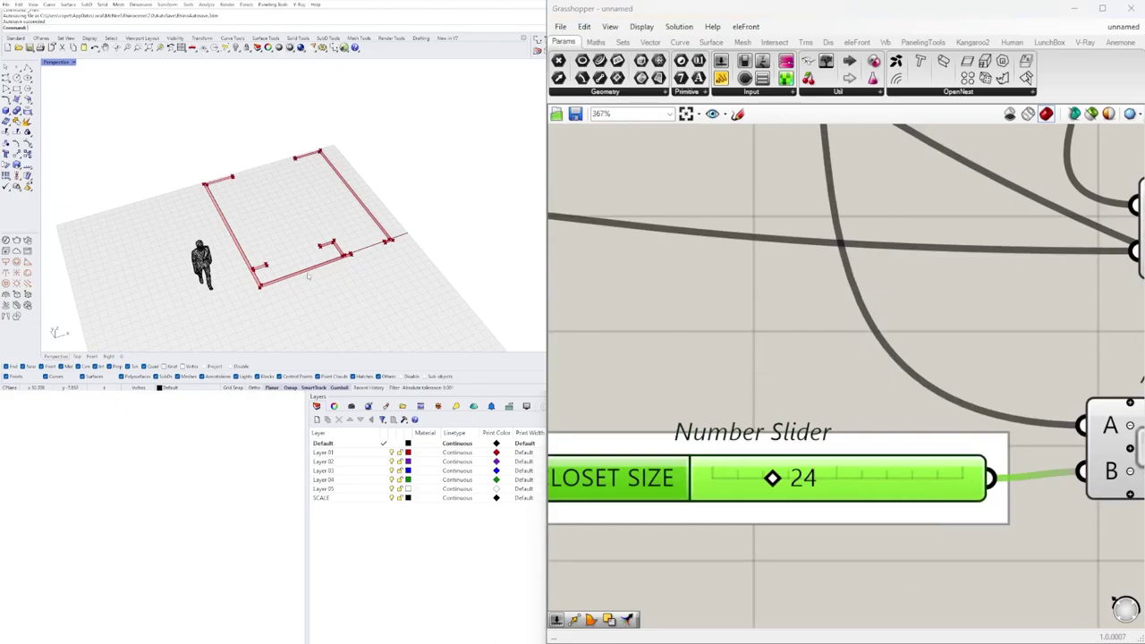
Set the CLOSET SIZE slider to 30.
{"action": "double_click", "coordinate": [808, 483]}
{"action": "type", "text": "30"}
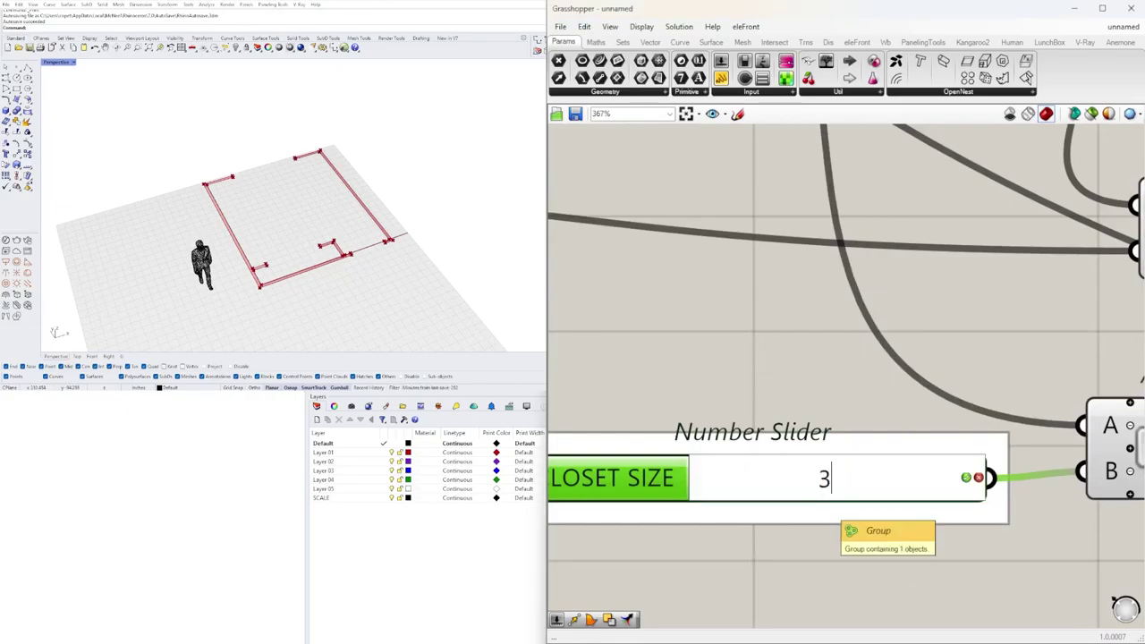
{"action": "key", "text": "Return"}
Turn on the preview of the Extrude component at the end of the definition and view the walls in 3D.
{"action": "scroll", "coordinate": [804, 459], "scroll_direction": "down", "scroll_amount": 10}
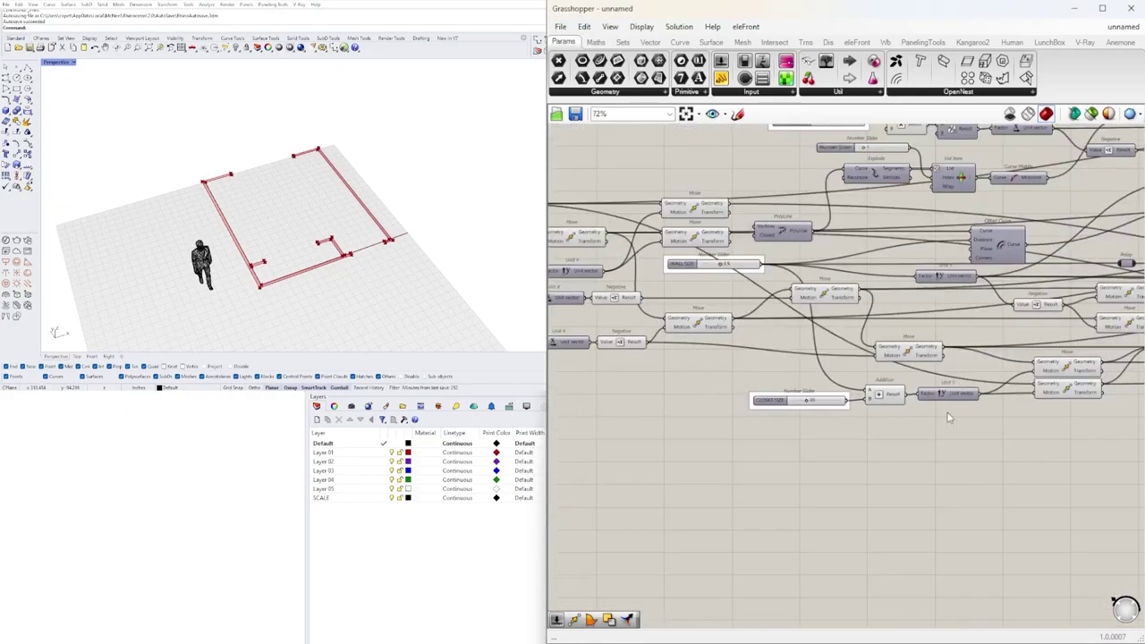
{"action": "right_click_drag", "start_coordinate": [727, 419], "coordinate": [672, 421]}
{"action": "scroll", "coordinate": [672, 421], "scroll_direction": "up", "scroll_amount": 1}
{"action": "scroll", "coordinate": [698, 356], "scroll_direction": "down", "scroll_amount": 4}
{"action": "right_click_drag", "start_coordinate": [924, 330], "coordinate": [852, 298]}
{"action": "right_click_drag", "start_coordinate": [1071, 201], "coordinate": [928, 185]}
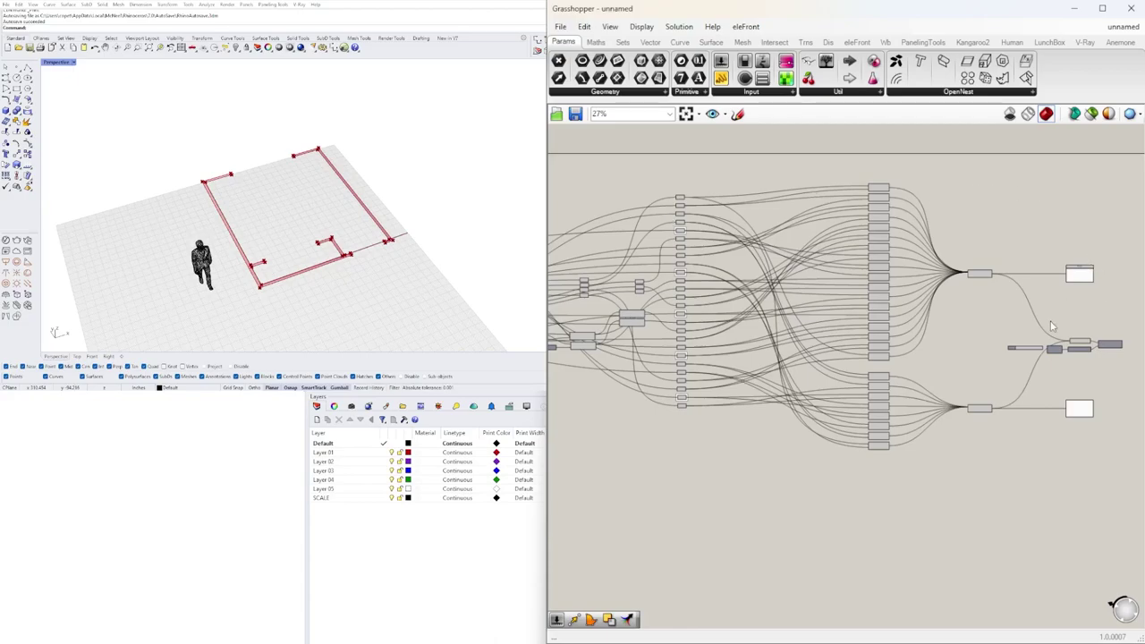
{"action": "scroll", "coordinate": [1056, 318], "scroll_direction": "up", "scroll_amount": 5}
{"action": "right_click", "coordinate": [970, 352]}
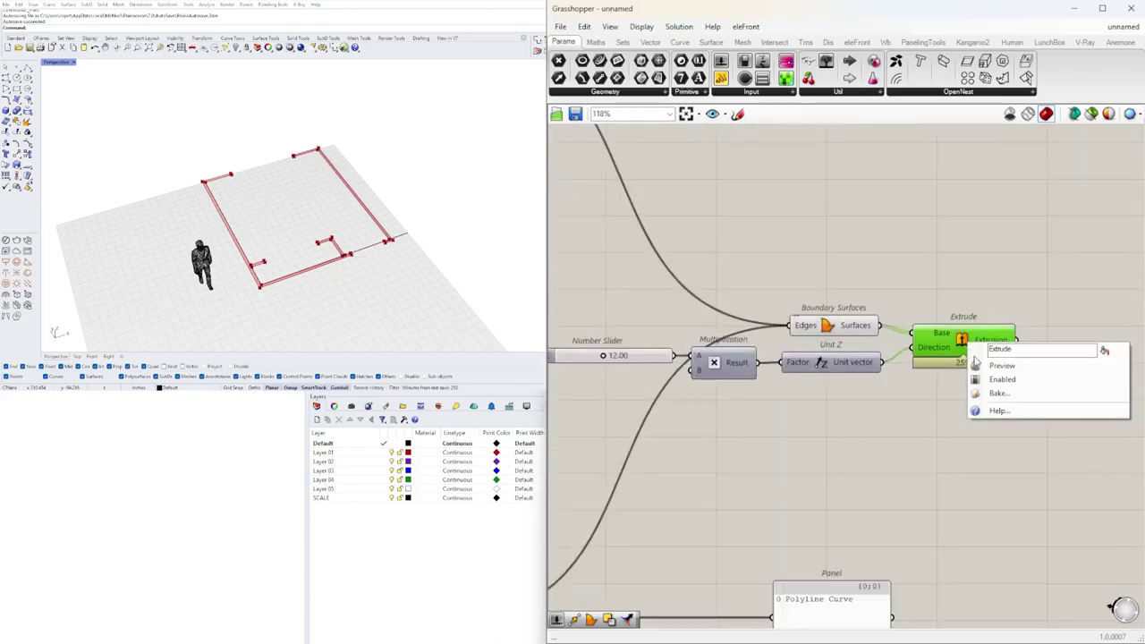
{"action": "left_click", "coordinate": [982, 367]}
{"action": "right_click_drag", "start_coordinate": [358, 206], "coordinate": [417, 229]}
{"action": "scroll", "coordinate": [840, 258], "scroll_direction": "down", "scroll_amount": 2}
{"action": "scroll", "coordinate": [840, 259], "scroll_direction": "down", "scroll_amount": 6}
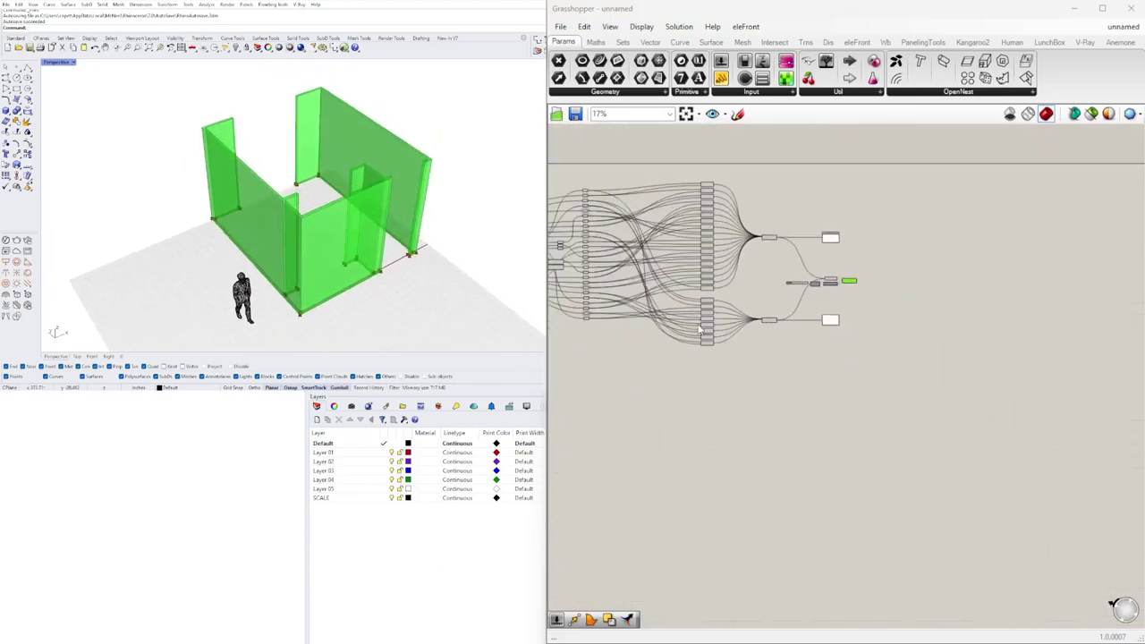
{"action": "right_click_drag", "start_coordinate": [669, 399], "coordinate": [823, 428]}
{"action": "left_click", "coordinate": [823, 430]}
{"action": "right_click_drag", "start_coordinate": [741, 419], "coordinate": [882, 389]}
{"action": "scroll", "coordinate": [884, 392], "scroll_direction": "down", "scroll_amount": 1}
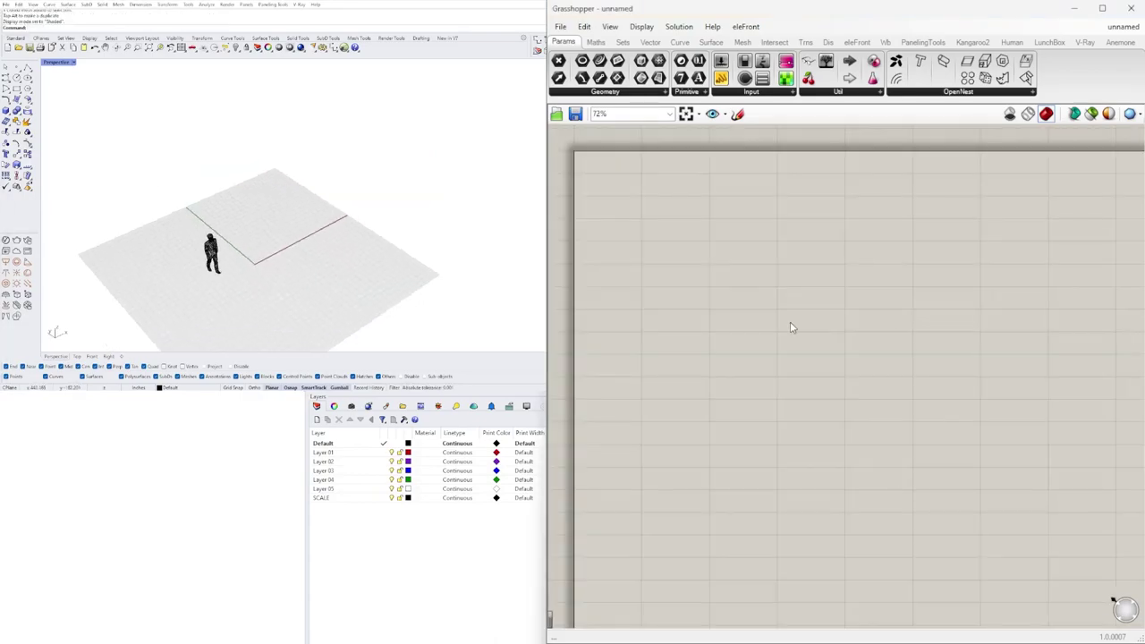
Add a Construct Point component and a Move component to the empty canvas.
{"action": "double_click", "coordinate": [792, 323]}
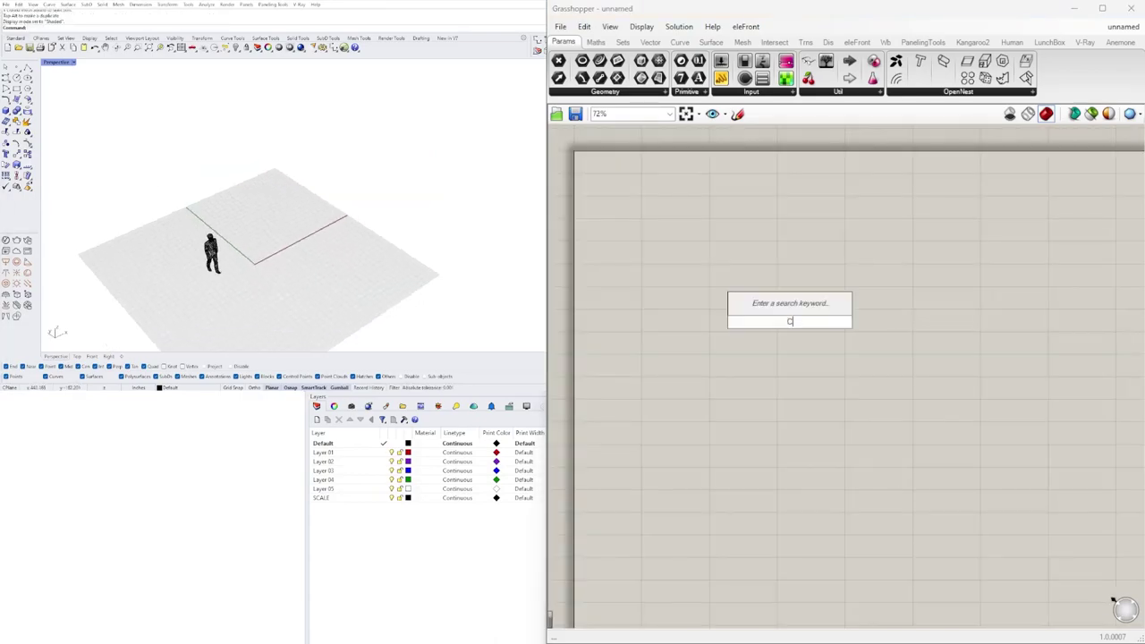
{"action": "type", "text": "CONSTRU"}
{"action": "left_click", "coordinate": [776, 293]}
{"action": "left_click_drag", "start_coordinate": [785, 321], "coordinate": [678, 209]}
{"action": "double_click", "coordinate": [767, 296]}
{"action": "type", "text": "MOVE"}
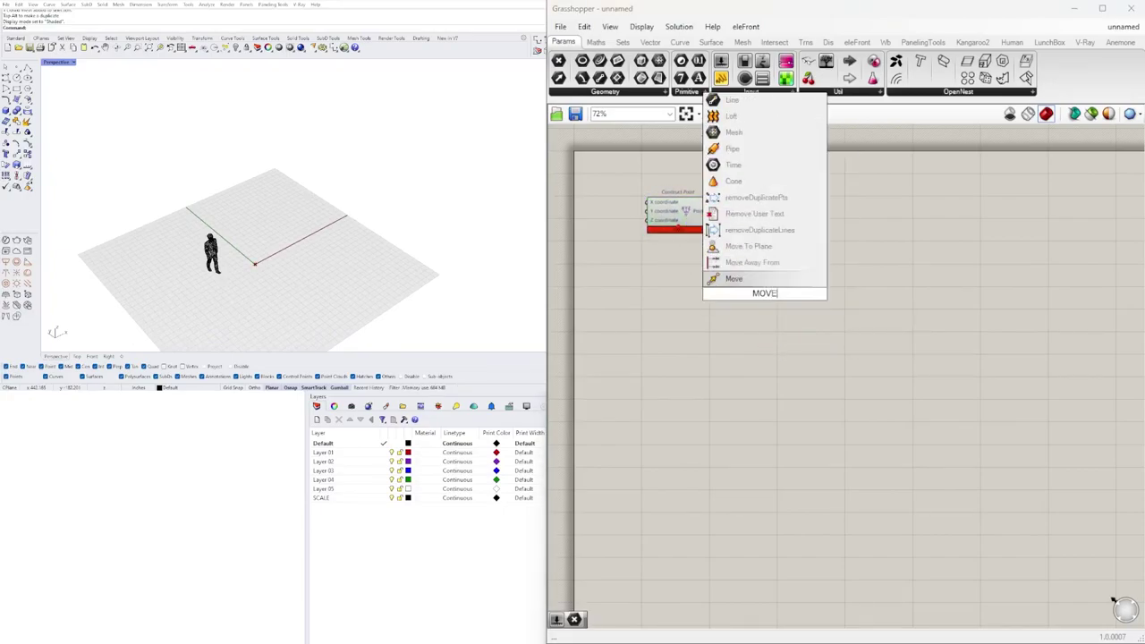
{"action": "key", "text": "Return"}
{"action": "left_click", "coordinate": [767, 296]}
Add a Unit X component, then connect the constructed point to Move's Geometry input and the unit vector to its Motion input.
{"action": "scroll", "coordinate": [766, 313], "scroll_direction": "up", "scroll_amount": 4}
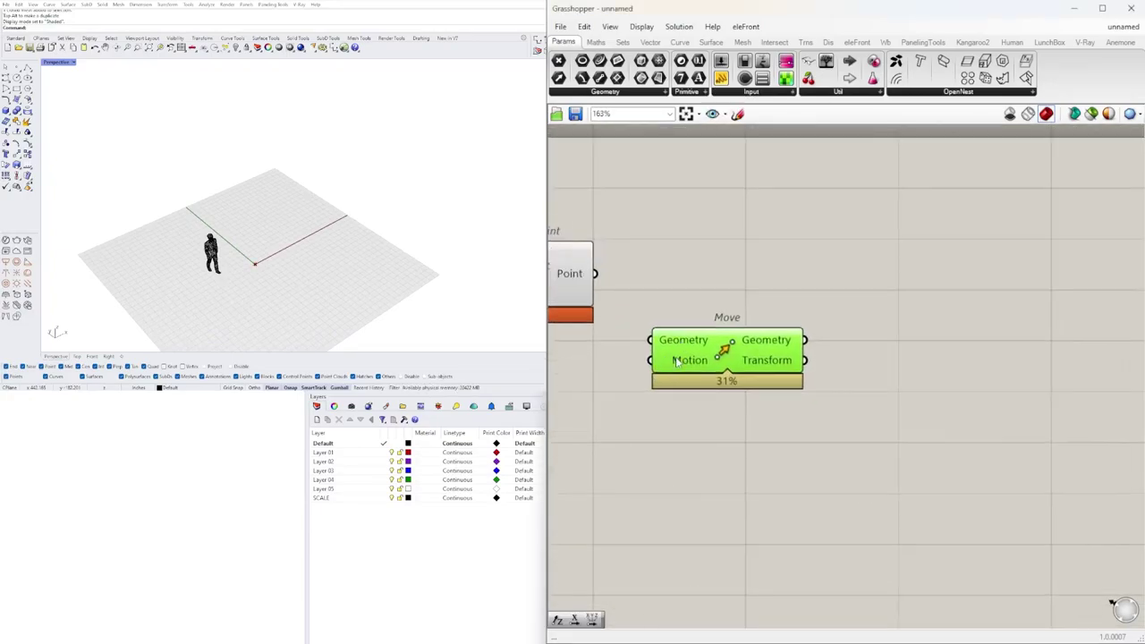
{"action": "double_click", "coordinate": [620, 361]}
{"action": "type", "text": "X"}
{"action": "left_click", "coordinate": [618, 355]}
{"action": "right_click_drag", "start_coordinate": [594, 360], "coordinate": [668, 382]}
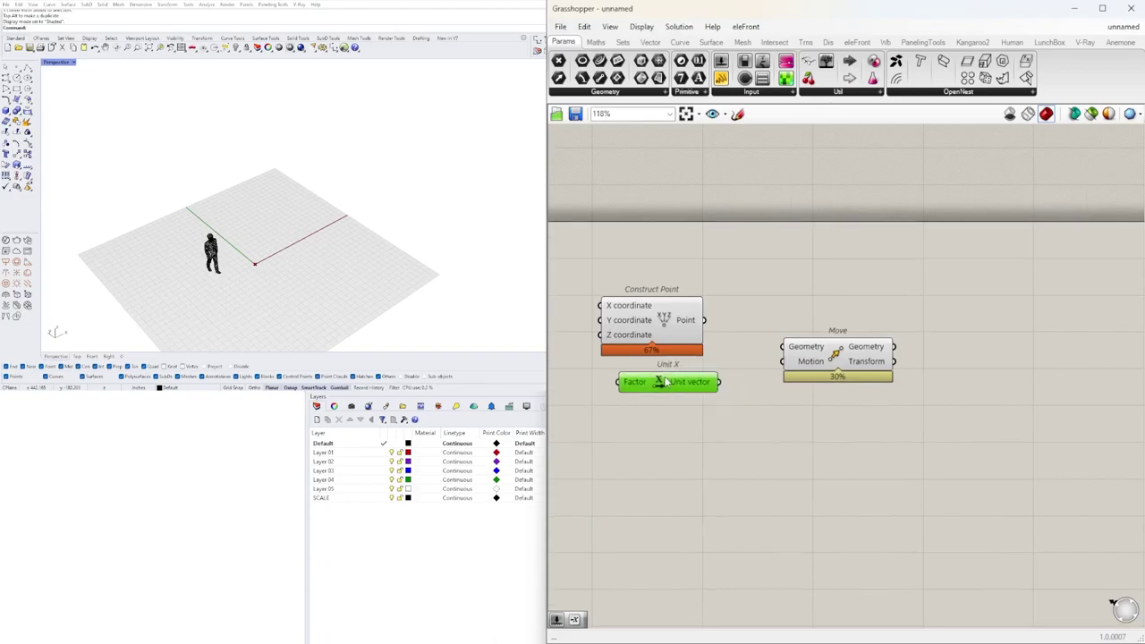
{"action": "left_click_drag", "start_coordinate": [745, 335], "coordinate": [783, 346]}
{"action": "left_click_drag", "start_coordinate": [706, 382], "coordinate": [783, 361]}
Add a number slider with the value 10.50 ahead of the Unit X component.
{"action": "scroll", "coordinate": [706, 412], "scroll_direction": "down", "scroll_amount": 3}
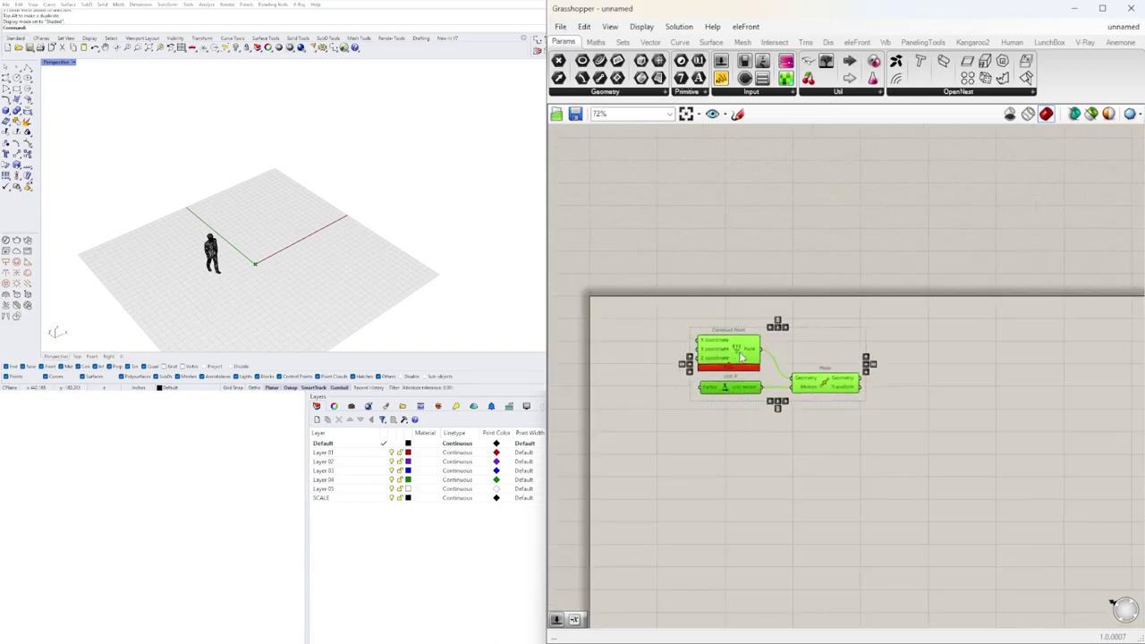
{"action": "double_click", "coordinate": [706, 416]}
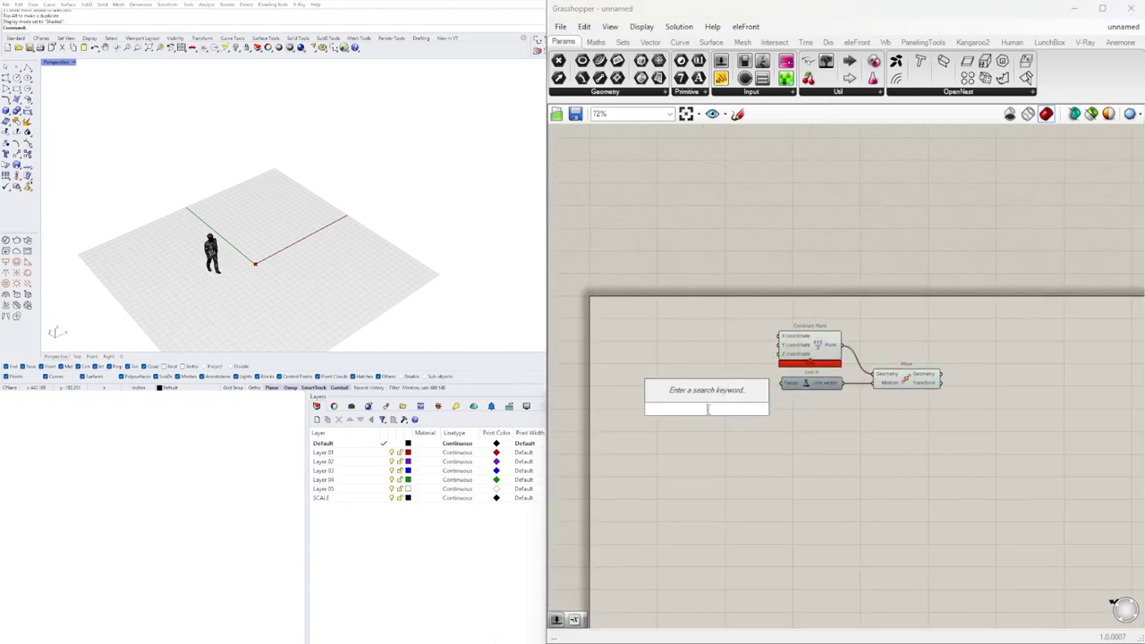
{"action": "type", "text": "10"}
{"action": "key", "text": "Return"}
{"action": "scroll", "coordinate": [717, 407], "scroll_direction": "up", "scroll_amount": 5}
{"action": "left_click_drag", "start_coordinate": [673, 418], "coordinate": [630, 366]}
Add a Multiplication component with factor 12 and wire it between the number slider and Unit X's Factor input.
{"action": "scroll", "coordinate": [856, 431], "scroll_direction": "down", "scroll_amount": 2}
{"action": "double_click", "coordinate": [857, 417]}
{"action": "type", "text": "*"}
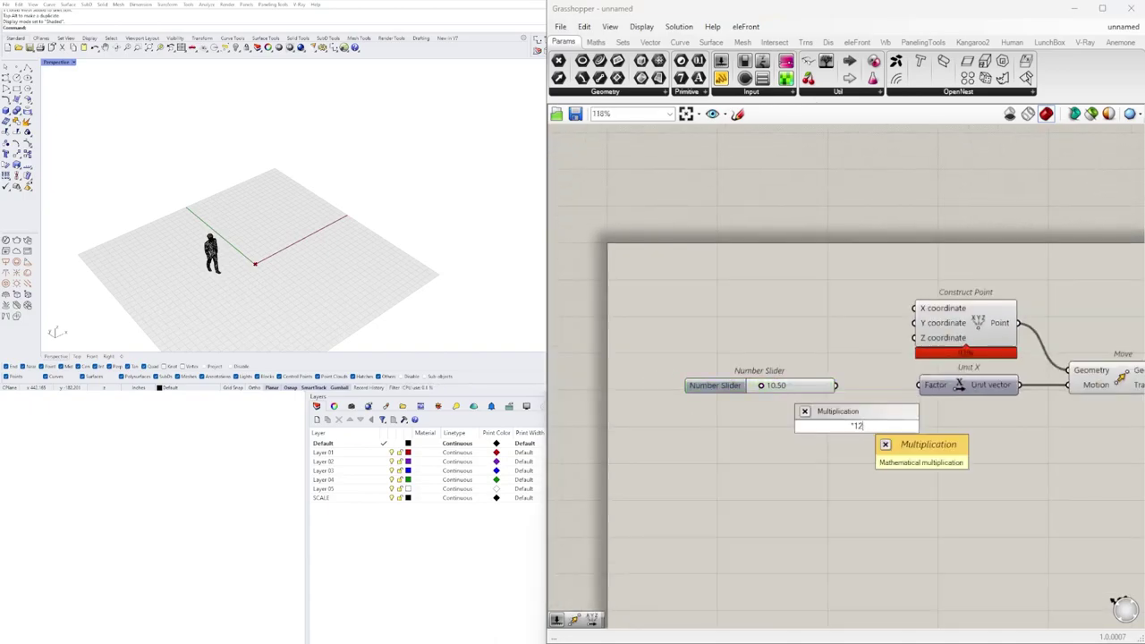
{"action": "key", "text": "Return"}
{"action": "scroll", "coordinate": [856, 415], "scroll_direction": "up", "scroll_amount": 5}
{"action": "left_click_drag", "start_coordinate": [834, 474], "coordinate": [882, 391]}
{"action": "scroll", "coordinate": [884, 392], "scroll_direction": "down", "scroll_amount": 1}
{"action": "scroll", "coordinate": [1016, 424], "scroll_direction": "down", "scroll_amount": 1}
{"action": "left_click_drag", "start_coordinate": [626, 357], "coordinate": [610, 357]}
{"action": "left_click_drag", "start_coordinate": [830, 356], "coordinate": [856, 356]}
{"action": "left_click_drag", "start_coordinate": [960, 467], "coordinate": [787, 331]}
{"action": "left_click_drag", "start_coordinate": [942, 368], "coordinate": [996, 365]}
{"action": "scroll", "coordinate": [1052, 469], "scroll_direction": "down", "scroll_amount": 2}
{"action": "right_click_drag", "start_coordinate": [1052, 469], "coordinate": [726, 450]}
{"action": "left_click", "coordinate": [962, 385]}
{"action": "scroll", "coordinate": [749, 381], "scroll_direction": "down", "scroll_amount": 2}
{"action": "right_click_drag", "start_coordinate": [749, 381], "coordinate": [876, 360]}
{"action": "right_click_drag", "start_coordinate": [903, 318], "coordinate": [770, 337]}
{"action": "left_click", "coordinate": [895, 425]}
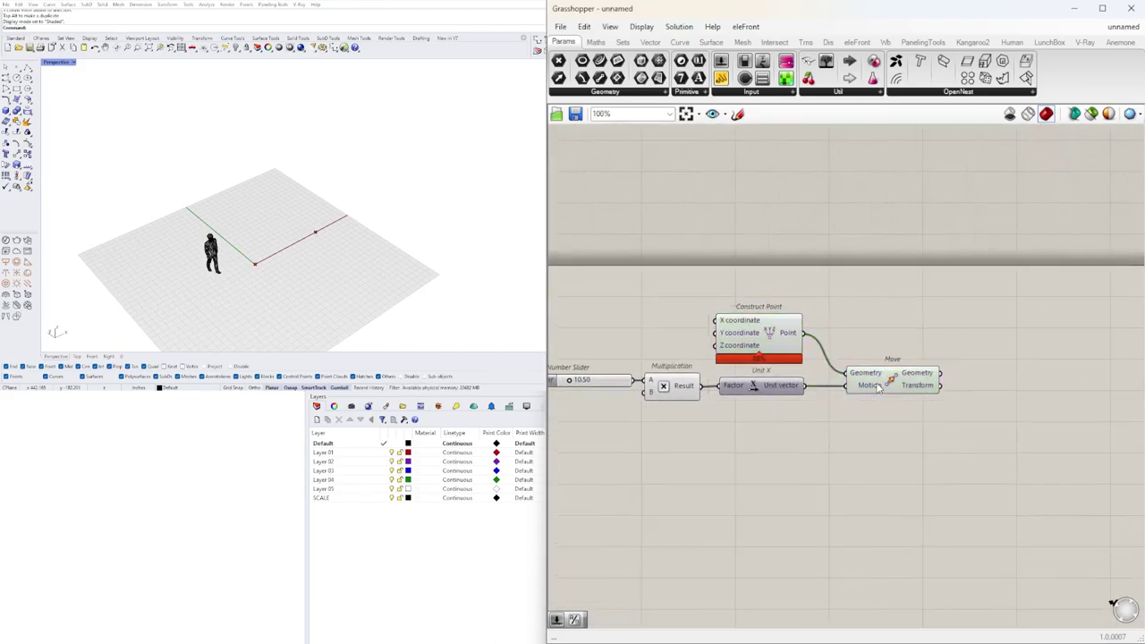
Add a second Move component and a Unit Y component beside the first Move.
{"action": "scroll", "coordinate": [912, 422], "scroll_direction": "down", "scroll_amount": 3}
{"action": "double_click", "coordinate": [911, 426]}
{"action": "type", "text": "MO"}
{"action": "left_click", "coordinate": [900, 308]}
{"action": "scroll", "coordinate": [909, 387], "scroll_direction": "up", "scroll_amount": 2}
{"action": "left_click_drag", "start_coordinate": [926, 451], "coordinate": [1049, 453]}
{"action": "double_click", "coordinate": [858, 460]}
{"action": "type", "text": "Y"}
{"action": "left_click", "coordinate": [854, 446]}
{"action": "left_click_drag", "start_coordinate": [875, 459], "coordinate": [910, 453]}
Duplicate the number slider with its Multiplication component and connect the copied result to Unit Y's Factor input.
{"action": "left_click_drag", "start_coordinate": [724, 442], "coordinate": [630, 393]}
{"action": "left_click_drag", "start_coordinate": [722, 413], "coordinate": [802, 445]}
{"action": "scroll", "coordinate": [905, 444], "scroll_direction": "up", "scroll_amount": 3}
{"action": "left_click_drag", "start_coordinate": [898, 464], "coordinate": [904, 432]}
{"action": "left_click_drag", "start_coordinate": [755, 431], "coordinate": [841, 430]}
{"action": "right_click_drag", "start_coordinate": [968, 470], "coordinate": [817, 476]}
{"action": "left_click_drag", "start_coordinate": [783, 437], "coordinate": [781, 439]}
Connect the first Move's Geometry output and the Unit Y vector to the second Move's Geometry and Motion inputs.
{"action": "left_click_drag", "start_coordinate": [947, 445], "coordinate": [909, 402]}
{"action": "left_click_drag", "start_coordinate": [806, 369], "coordinate": [864, 390]}
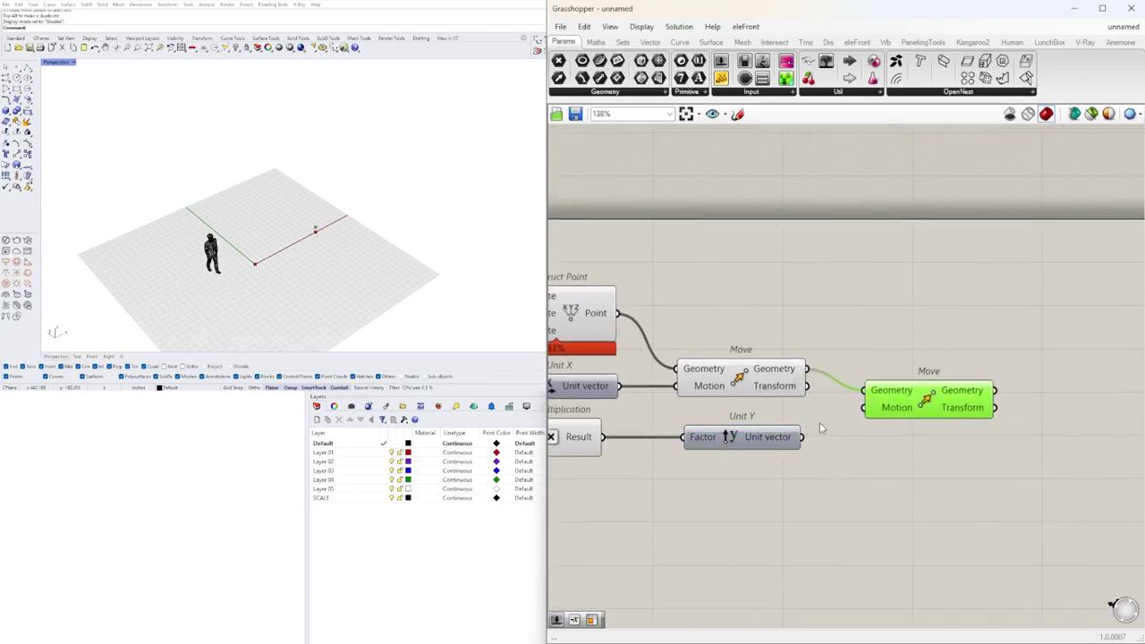
{"action": "left_click_drag", "start_coordinate": [941, 408], "coordinate": [978, 389]}
Duplicate the Y-direction Move component and connect the constructed point to the copy's Geometry input.
{"action": "scroll", "coordinate": [979, 389], "scroll_direction": "down", "scroll_amount": 2}
{"action": "right_click_drag", "start_coordinate": [991, 393], "coordinate": [976, 417]}
{"action": "left_click_drag", "start_coordinate": [965, 416], "coordinate": [965, 371], "text": "alt"}
{"action": "left_click", "coordinate": [805, 501]}
{"action": "right_click_drag", "start_coordinate": [780, 501], "coordinate": [966, 432]}
{"action": "scroll", "coordinate": [966, 431], "scroll_direction": "down", "scroll_amount": 1}
{"action": "left_click_drag", "start_coordinate": [1011, 433], "coordinate": [720, 367]}
Rename the slider driving Unit X as X SIZE and the slider driving Unit Y as Y SIZE.
{"action": "left_click", "coordinate": [772, 443]}
{"action": "right_click", "coordinate": [657, 348]}
{"action": "type", "text": "X SIZE"}
{"action": "key", "text": "Return"}
{"action": "scroll", "coordinate": [686, 344], "scroll_direction": "up", "scroll_amount": 3}
{"action": "right_click", "coordinate": [793, 404]}
{"action": "type", "text": "Y SIZE"}
{"action": "key", "text": "Return"}
{"action": "scroll", "coordinate": [766, 417], "scroll_direction": "down", "scroll_amount": 2}
Set the maximum of the X SIZE slider to 30.
{"action": "right_click_drag", "start_coordinate": [767, 416], "coordinate": [683, 417]}
{"action": "scroll", "coordinate": [603, 368], "scroll_direction": "up", "scroll_amount": 3}
{"action": "left_click_drag", "start_coordinate": [619, 364], "coordinate": [629, 361]}
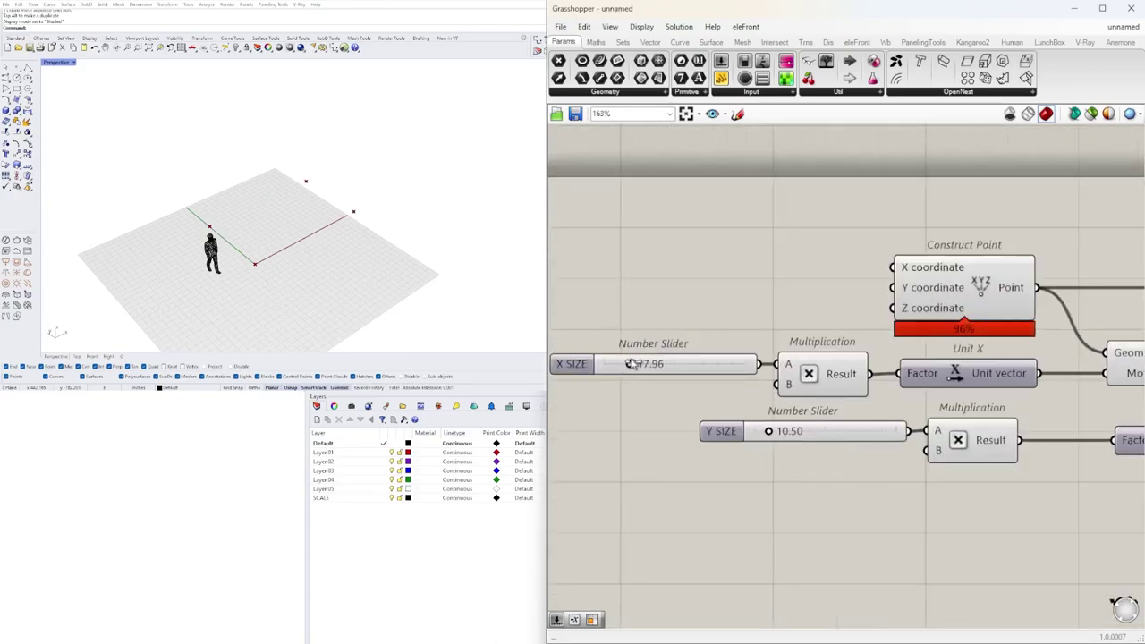
{"action": "double_click", "coordinate": [708, 363]}
{"action": "double_click", "coordinate": [638, 407]}
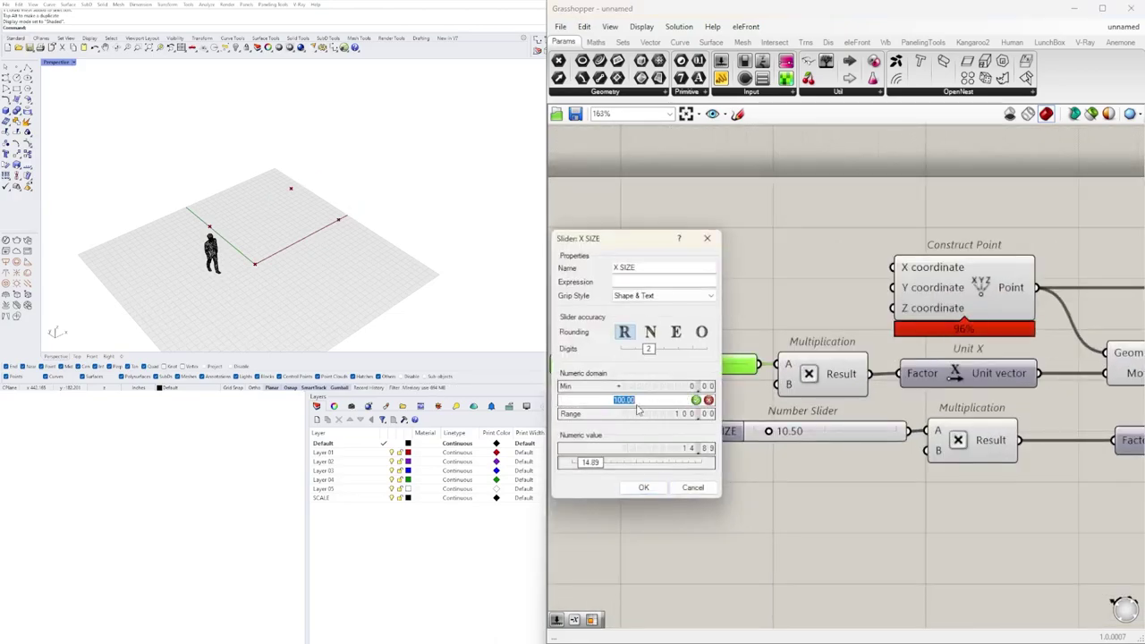
{"action": "left_click", "coordinate": [645, 486]}
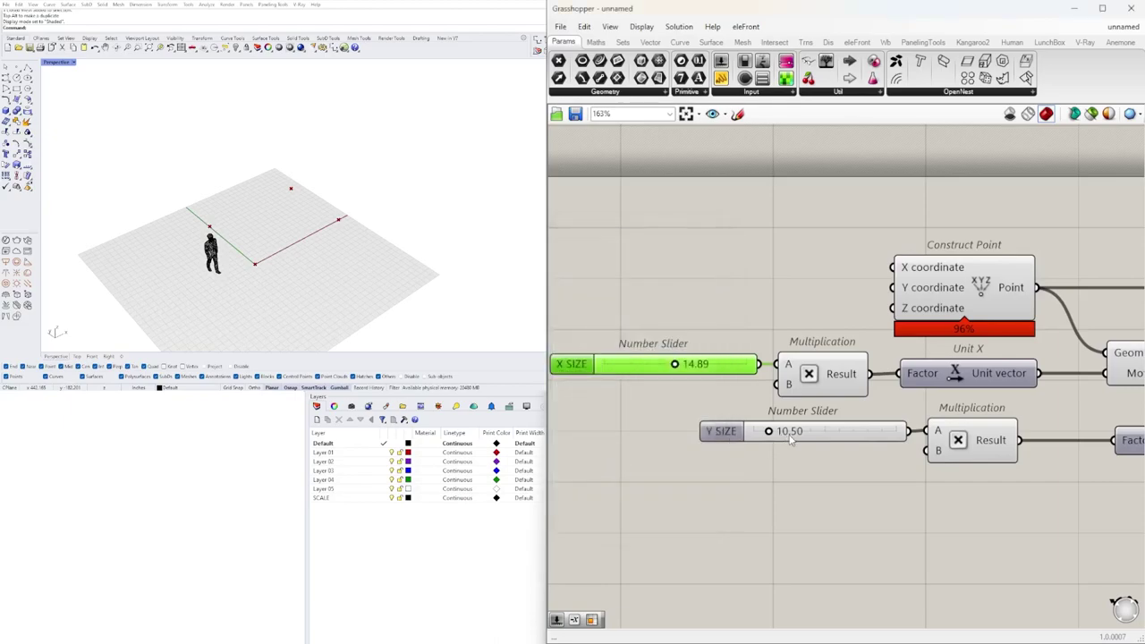
Set the maximum of the Y SIZE slider to 30.
{"action": "double_click", "coordinate": [786, 435]}
{"action": "double_click", "coordinate": [721, 471]}
{"action": "type", "text": "30"}
{"action": "left_click", "coordinate": [724, 554]}
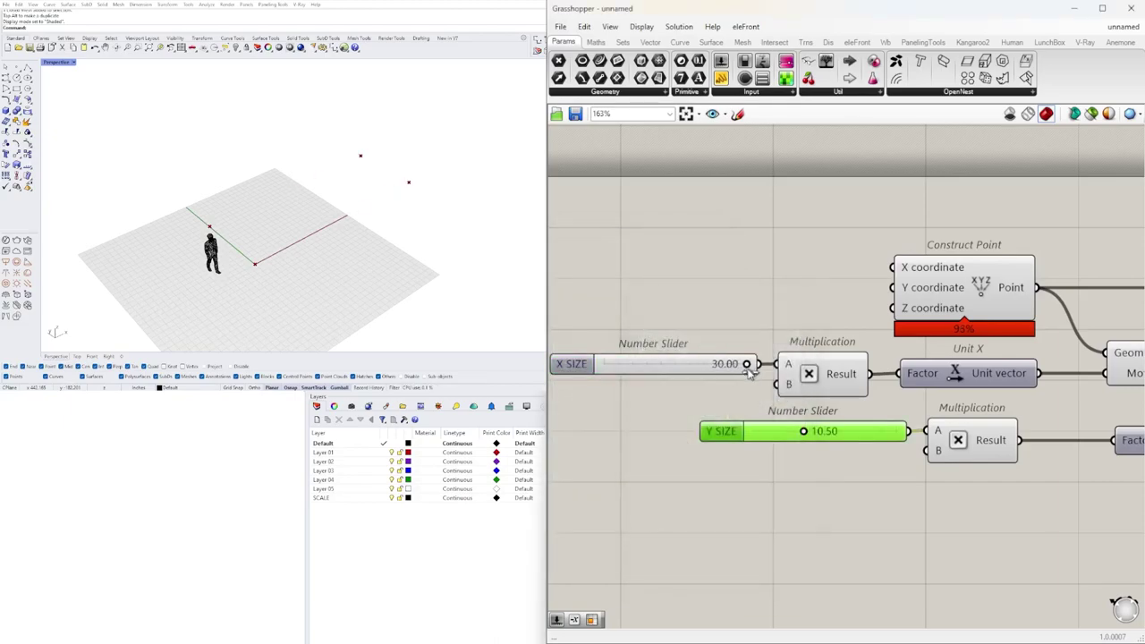
Set both the X SIZE and Y SIZE sliders to 14.
{"action": "double_click", "coordinate": [698, 365]}
{"action": "type", "text": "14"}
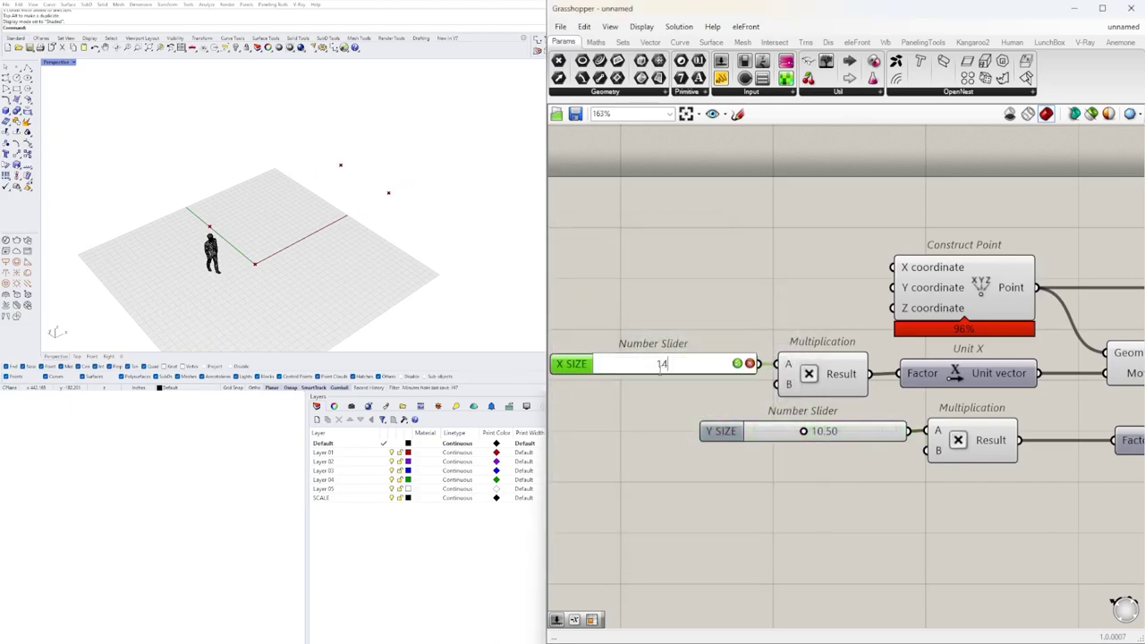
{"action": "key", "text": "Return"}
{"action": "double_click", "coordinate": [803, 431]}
{"action": "type", "text": "14"}
{"action": "key", "text": "Return"}
Add a PolyLine component after the Move components.
{"action": "scroll", "coordinate": [910, 445], "scroll_direction": "down", "scroll_amount": 4}
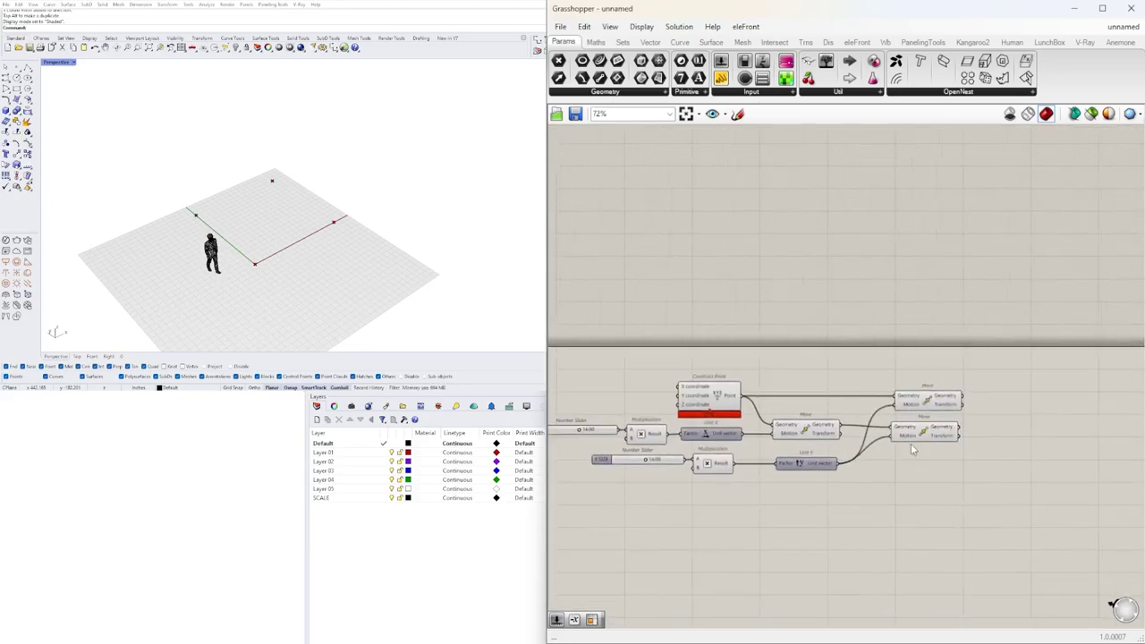
{"action": "double_click", "coordinate": [1002, 362]}
{"action": "type", "text": "polyl"}
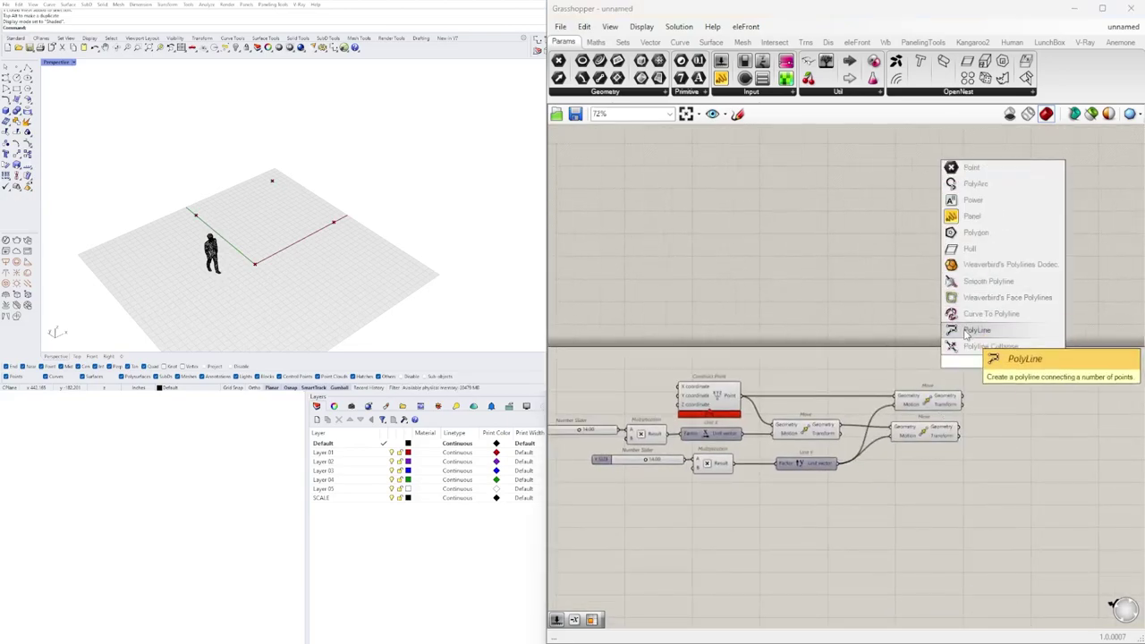
{"action": "left_click", "coordinate": [966, 331]}
Connect the constructed point and the outputs of the three Move components to the PolyLine's Vertices input in order around the rectangle.
{"action": "left_click", "coordinate": [739, 396]}
{"action": "left_click", "coordinate": [933, 407]}
{"action": "left_click_drag", "start_coordinate": [975, 357], "coordinate": [953, 387]}
{"action": "left_click", "coordinate": [827, 429]}
{"action": "left_click", "coordinate": [927, 405]}
{"action": "right_click_drag", "start_coordinate": [927, 407], "coordinate": [870, 411]}
{"action": "left_click", "coordinate": [867, 435]}
{"action": "left_click_drag", "start_coordinate": [904, 431], "coordinate": [919, 361], "text": "shift"}
{"action": "left_click_drag", "start_coordinate": [948, 364], "coordinate": [1017, 384]}
{"action": "left_click", "coordinate": [940, 414]}
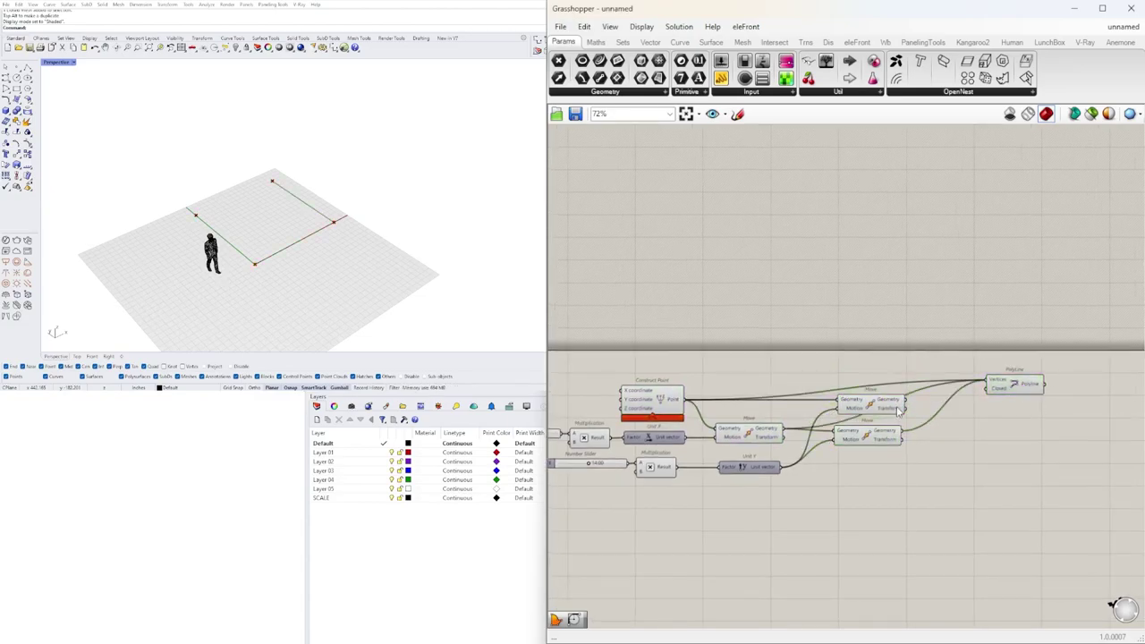
Set the PolyLine's Closed input to True so the four corner points form a closed outline.
{"action": "scroll", "coordinate": [993, 384], "scroll_direction": "up", "scroll_amount": 5}
{"action": "right_click", "coordinate": [993, 391]}
{"action": "left_click", "coordinate": [942, 537]}
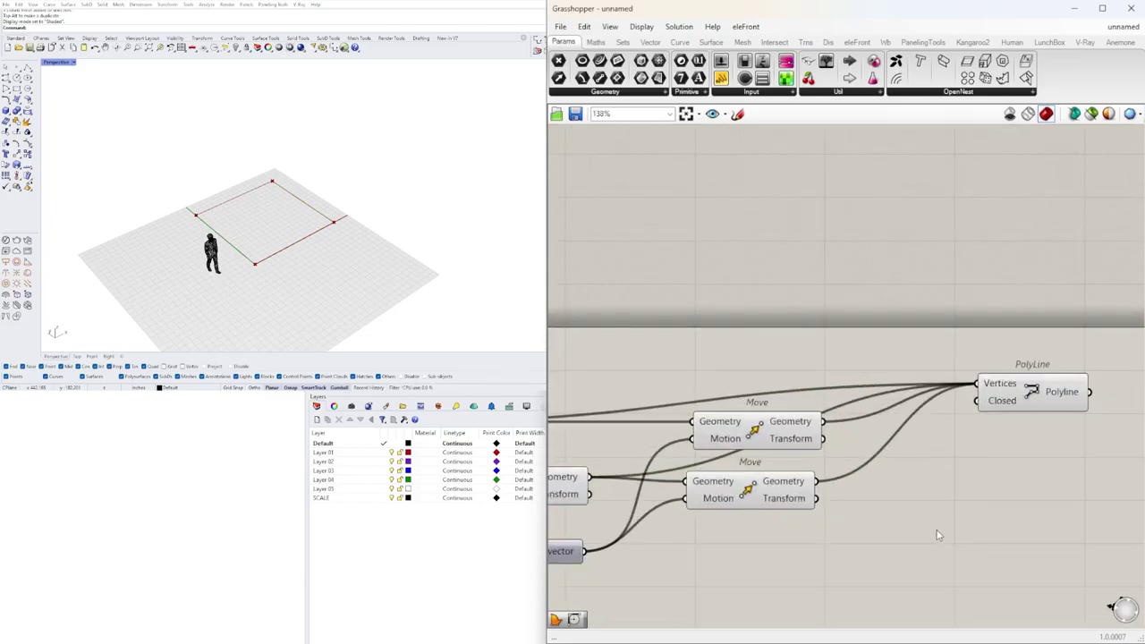
Set the wire display of the PolyLine's Vertices input to hidden.
{"action": "right_click", "coordinate": [984, 383]}
{"action": "left_click", "coordinate": [1046, 429]}
{"action": "key", "text": "ctrl+z"}
{"action": "key", "text": "ctrl+z"}
{"action": "left_click", "coordinate": [1029, 394]}
{"action": "scroll", "coordinate": [1037, 380], "scroll_direction": "down", "scroll_amount": 5}
{"action": "scroll", "coordinate": [909, 455], "scroll_direction": "up", "scroll_amount": 5}
Tidy the canvas by repositioning the PolyLine component closer to the Move components.
{"action": "left_click_drag", "start_coordinate": [913, 414], "coordinate": [921, 414]}
{"action": "left_click_drag", "start_coordinate": [934, 306], "coordinate": [909, 429]}
{"action": "left_click", "coordinate": [942, 483]}
{"action": "scroll", "coordinate": [938, 490], "scroll_direction": "down", "scroll_amount": 2}
{"action": "left_click_drag", "start_coordinate": [1004, 458], "coordinate": [885, 385]}
{"action": "scroll", "coordinate": [885, 384], "scroll_direction": "up", "scroll_amount": 4}
{"action": "left_click_drag", "start_coordinate": [936, 459], "coordinate": [935, 453]}
{"action": "left_click", "coordinate": [966, 498]}
{"action": "scroll", "coordinate": [966, 497], "scroll_direction": "down", "scroll_amount": 4}
{"action": "right_click_drag", "start_coordinate": [966, 498], "coordinate": [904, 452]}
{"action": "scroll", "coordinate": [984, 453], "scroll_direction": "down", "scroll_amount": 2}
{"action": "left_click", "coordinate": [1045, 431]}
{"action": "scroll", "coordinate": [903, 452], "scroll_direction": "up", "scroll_amount": 4}
{"action": "left_click_drag", "start_coordinate": [905, 419], "coordinate": [991, 418]}
{"action": "right_click_drag", "start_coordinate": [993, 453], "coordinate": [859, 423]}
Add an Offset Curve component after the PolyLine.
{"action": "scroll", "coordinate": [868, 413], "scroll_direction": "down", "scroll_amount": 2}
{"action": "left_click", "coordinate": [877, 405]}
{"action": "double_click", "coordinate": [877, 406]}
{"action": "type", "text": "OF"}
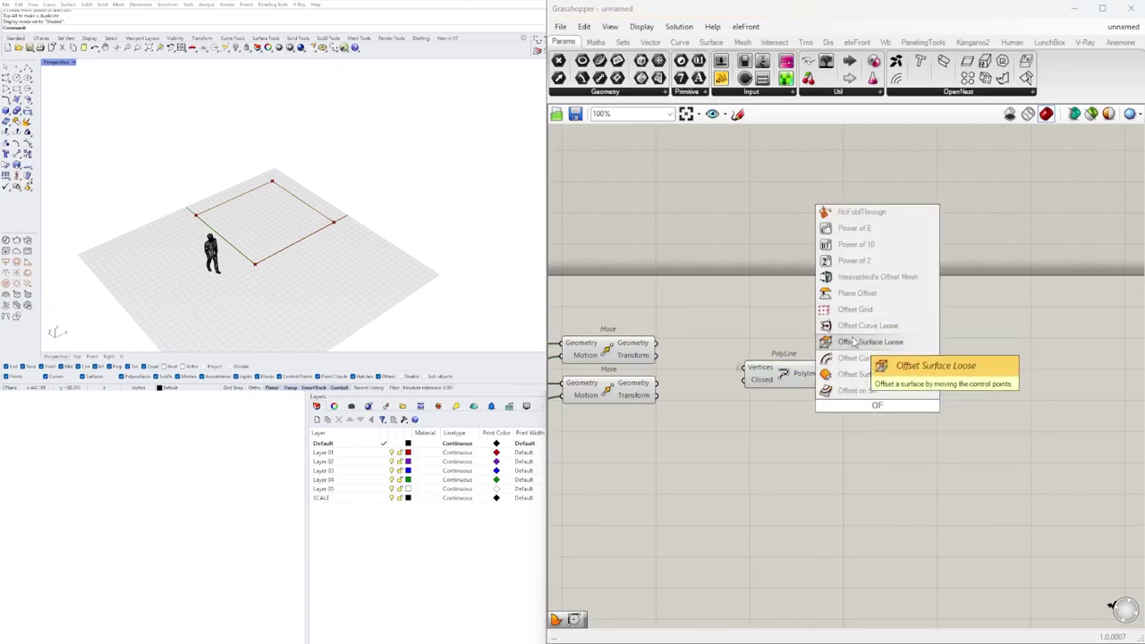
{"action": "left_click", "coordinate": [845, 358]}
{"action": "scroll", "coordinate": [894, 412], "scroll_direction": "up", "scroll_amount": 2}
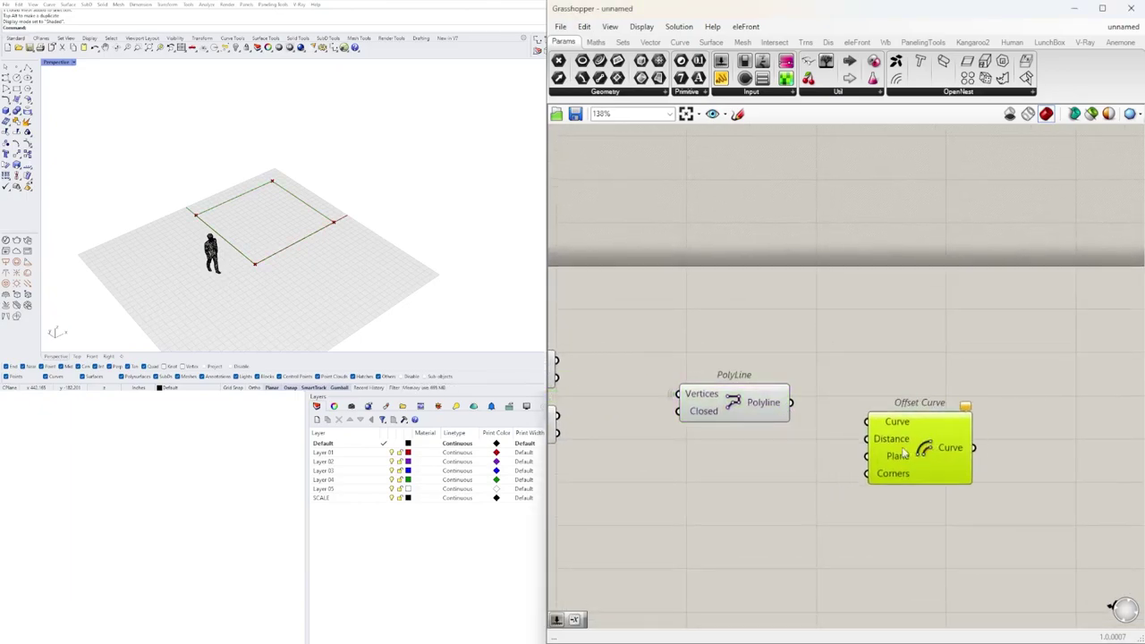
{"action": "left_click_drag", "start_coordinate": [932, 439], "coordinate": [922, 443]}
Add a 3.5 number slider and connect the polyline to the Offset Curve's Curve input and the slider to Distance.
{"action": "double_click", "coordinate": [680, 489]}
{"action": "type", "text": "3.5"}
{"action": "left_click", "coordinate": [696, 475]}
{"action": "left_click_drag", "start_coordinate": [791, 402], "coordinate": [867, 421]}
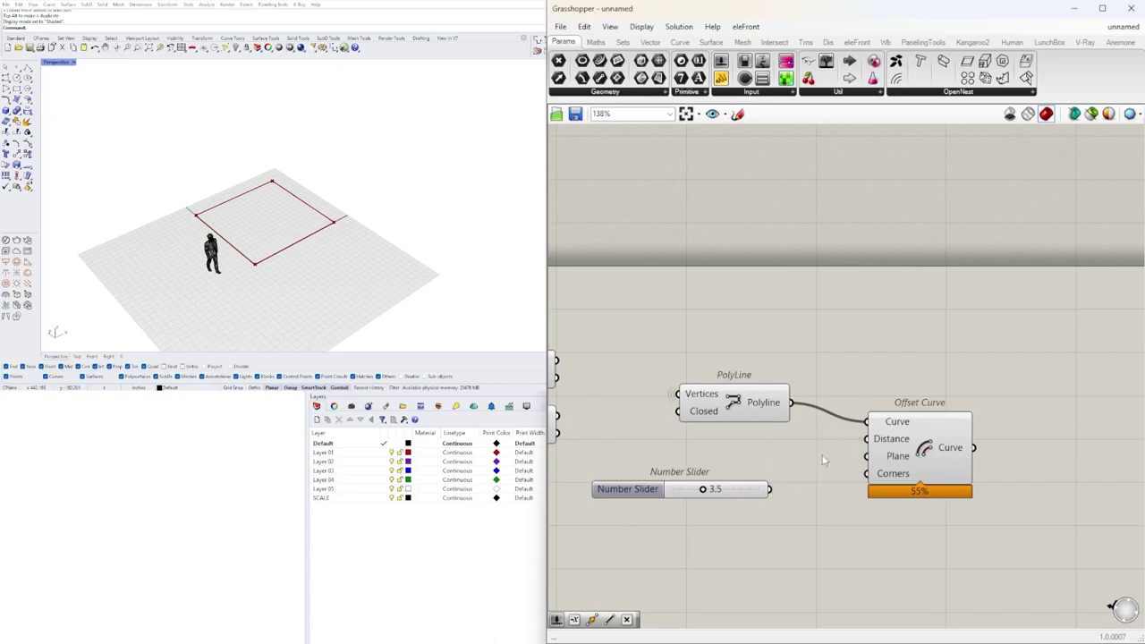
{"action": "left_click_drag", "start_coordinate": [755, 483], "coordinate": [808, 443]}
{"action": "left_click_drag", "start_coordinate": [926, 451], "coordinate": [908, 463]}
Examine the offset outline and select the PolyLine and Move components in turn to identify their geometry in the viewport.
{"action": "left_click", "coordinate": [972, 537]}
{"action": "left_click", "coordinate": [880, 490]}
{"action": "scroll", "coordinate": [273, 224], "scroll_direction": "up", "scroll_amount": 7}
{"action": "scroll", "coordinate": [327, 230], "scroll_direction": "down", "scroll_amount": 7}
{"action": "left_click", "coordinate": [831, 389]}
{"action": "left_click", "coordinate": [873, 433]}
{"action": "left_click", "coordinate": [603, 465]}
{"action": "right_click_drag", "start_coordinate": [394, 223], "coordinate": [358, 240]}
{"action": "scroll", "coordinate": [846, 465], "scroll_direction": "up", "scroll_amount": 3}
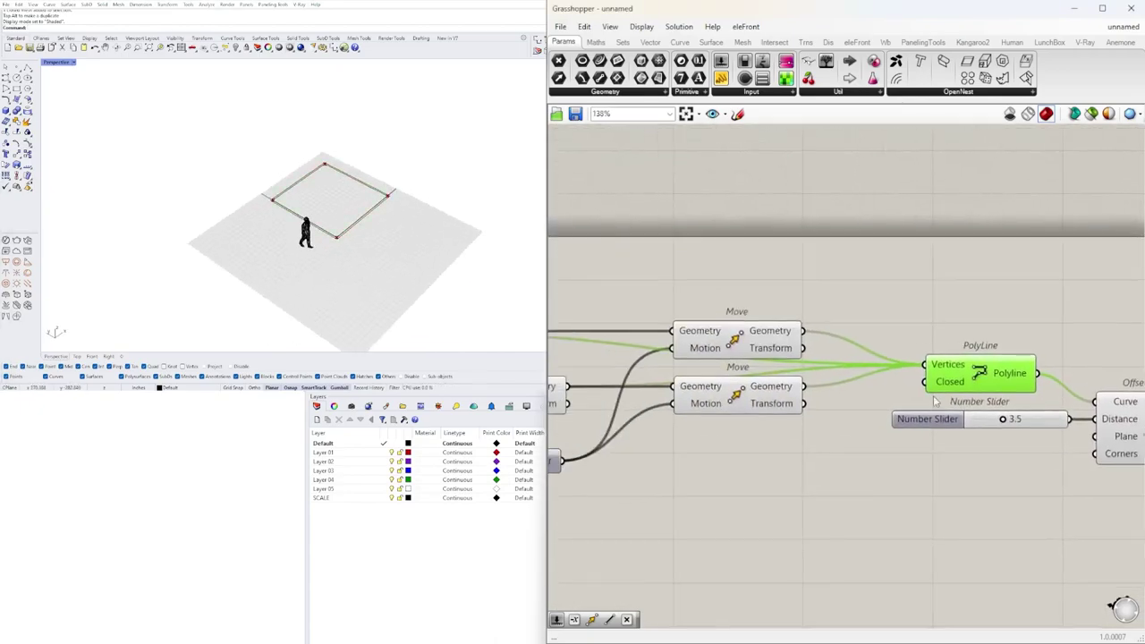
{"action": "left_click", "coordinate": [740, 333]}
{"action": "left_click", "coordinate": [734, 403]}
{"action": "right_click_drag", "start_coordinate": [733, 402], "coordinate": [984, 423]}
{"action": "left_click", "coordinate": [787, 423]}
{"action": "right_click_drag", "start_coordinate": [787, 426], "coordinate": [933, 407]}
{"action": "left_click", "coordinate": [767, 352]}
{"action": "left_click", "coordinate": [900, 408]}
{"action": "right_click_drag", "start_coordinate": [1044, 454], "coordinate": [867, 429]}
{"action": "scroll", "coordinate": [871, 460], "scroll_direction": "up", "scroll_amount": 2}
Add another Move component and connect the Geometry output of the X-direction Move to its Geometry input.
{"action": "double_click", "coordinate": [873, 473]}
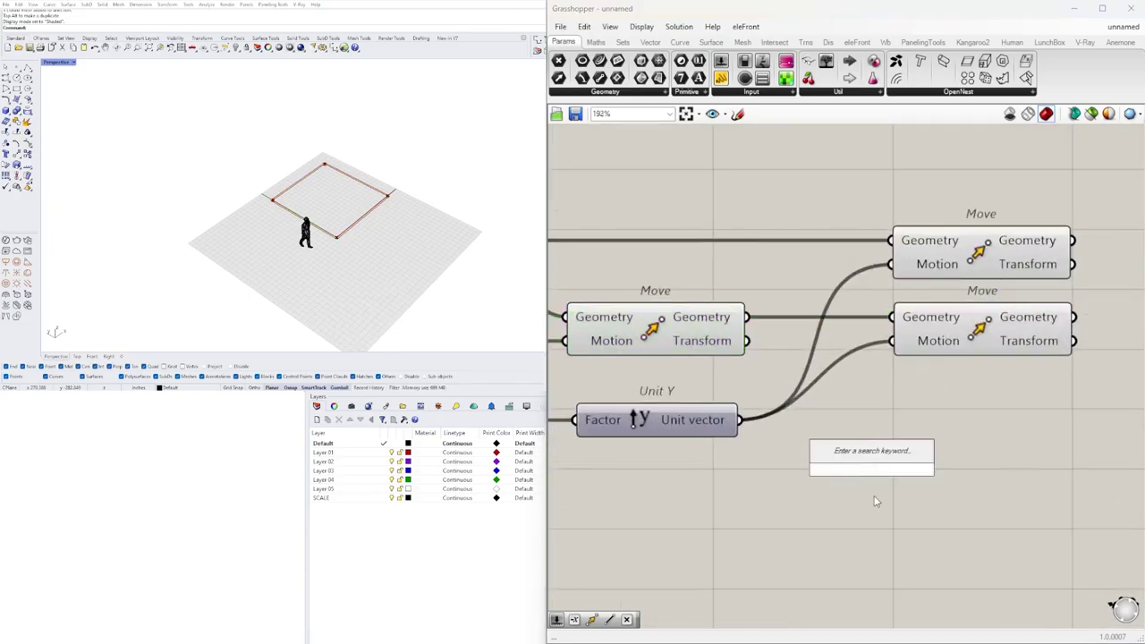
{"action": "type", "text": "mo"}
{"action": "left_click", "coordinate": [864, 340]}
{"action": "left_click_drag", "start_coordinate": [869, 474], "coordinate": [1059, 471]}
{"action": "left_click", "coordinate": [740, 342]}
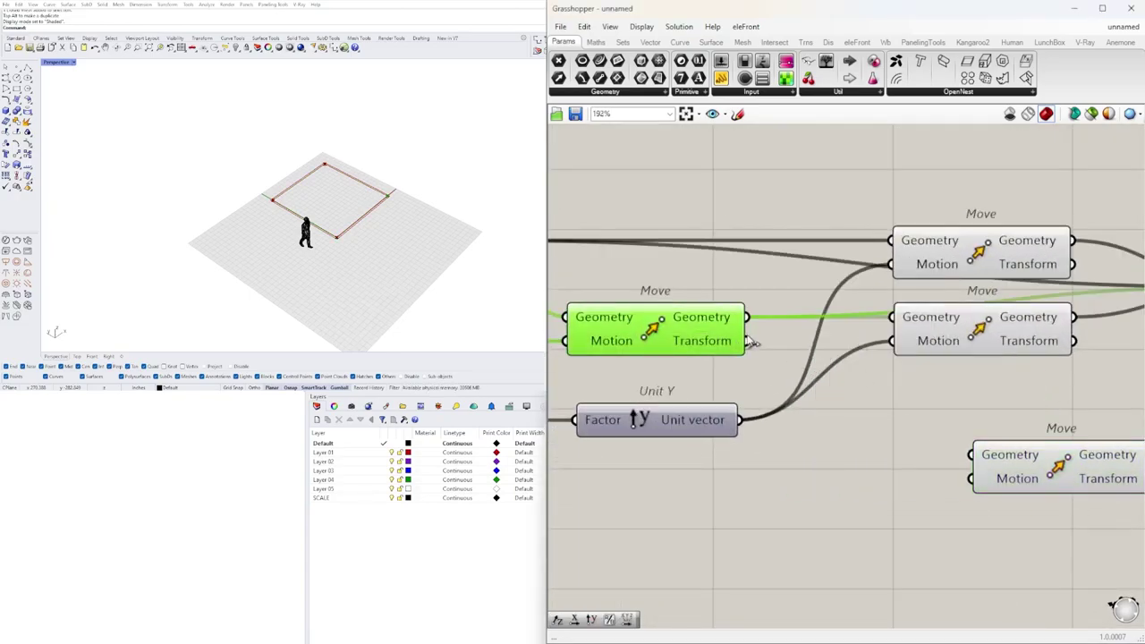
{"action": "scroll", "coordinate": [939, 486], "scroll_direction": "down", "scroll_amount": 2}
{"action": "right_click_drag", "start_coordinate": [939, 485], "coordinate": [993, 426]}
{"action": "left_click", "coordinate": [926, 447]}
Duplicate the X SIZE slider with its Multiplication and Unit X components below the Y-direction chain.
{"action": "right_click_drag", "start_coordinate": [628, 425], "coordinate": [830, 457]}
{"action": "left_click_drag", "start_coordinate": [777, 379], "coordinate": [572, 338]}
{"action": "scroll", "coordinate": [563, 338], "scroll_direction": "down", "scroll_amount": 3}
{"action": "left_click_drag", "start_coordinate": [704, 348], "coordinate": [824, 427], "text": "alt"}
{"action": "scroll", "coordinate": [820, 429], "scroll_direction": "up", "scroll_amount": 4}
{"action": "double_click", "coordinate": [920, 437]}
{"action": "type", "text": "division"}
{"action": "key", "text": "Return"}
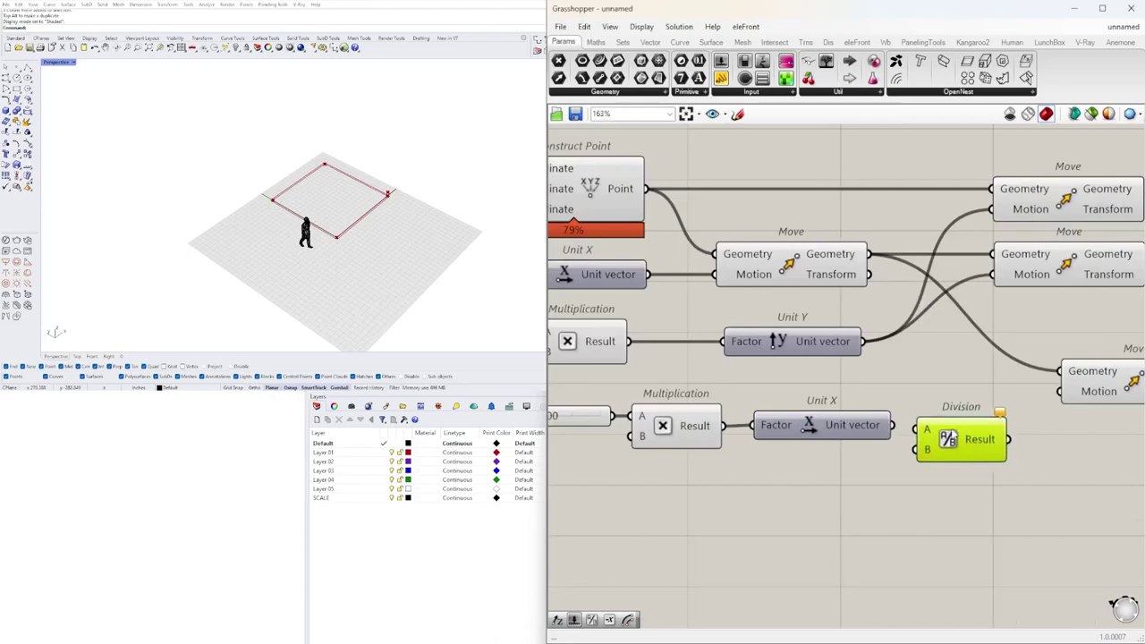
{"action": "scroll", "coordinate": [911, 454], "scroll_direction": "down", "scroll_amount": 3}
{"action": "scroll", "coordinate": [1041, 480], "scroll_direction": "up", "scroll_amount": 2}
{"action": "right_click_drag", "start_coordinate": [1041, 480], "coordinate": [980, 503]}
{"action": "scroll", "coordinate": [870, 472], "scroll_direction": "down", "scroll_amount": 2}
{"action": "right_click_drag", "start_coordinate": [869, 472], "coordinate": [906, 470]}
{"action": "key", "text": "Delete"}
Add a Negative component between the copied Unit X vector and the new Move's Motion input.
{"action": "double_click", "coordinate": [955, 463]}
{"action": "type", "text": "negative"}
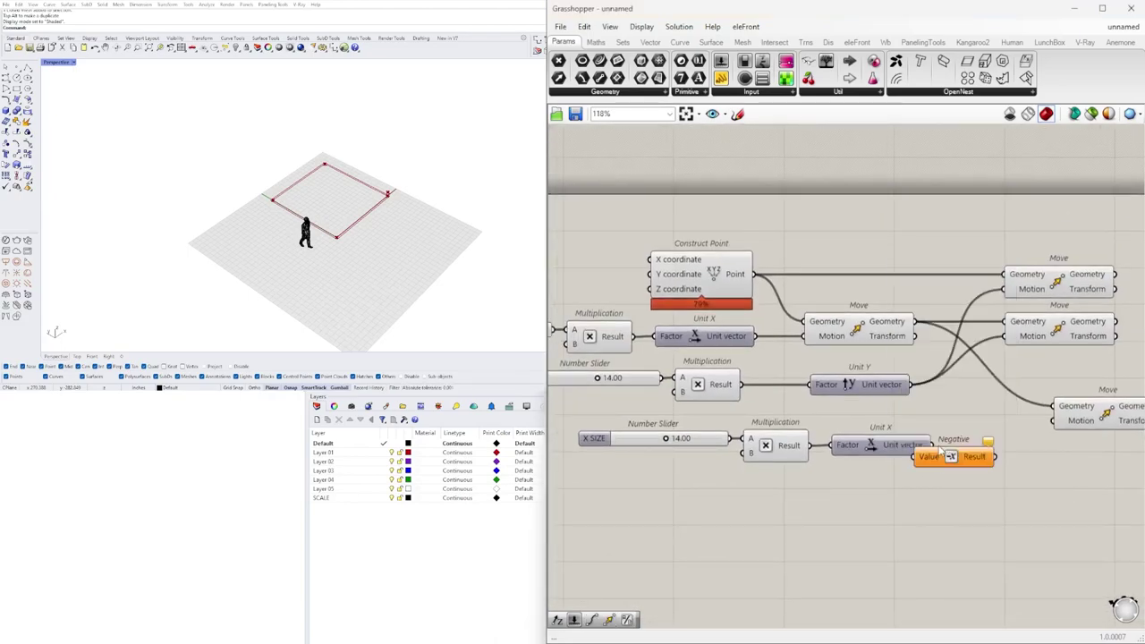
{"action": "key", "text": "Return"}
{"action": "scroll", "coordinate": [962, 452], "scroll_direction": "up", "scroll_amount": 4}
{"action": "scroll", "coordinate": [966, 441], "scroll_direction": "down", "scroll_amount": 4}
{"action": "scroll", "coordinate": [841, 463], "scroll_direction": "up", "scroll_amount": 3}
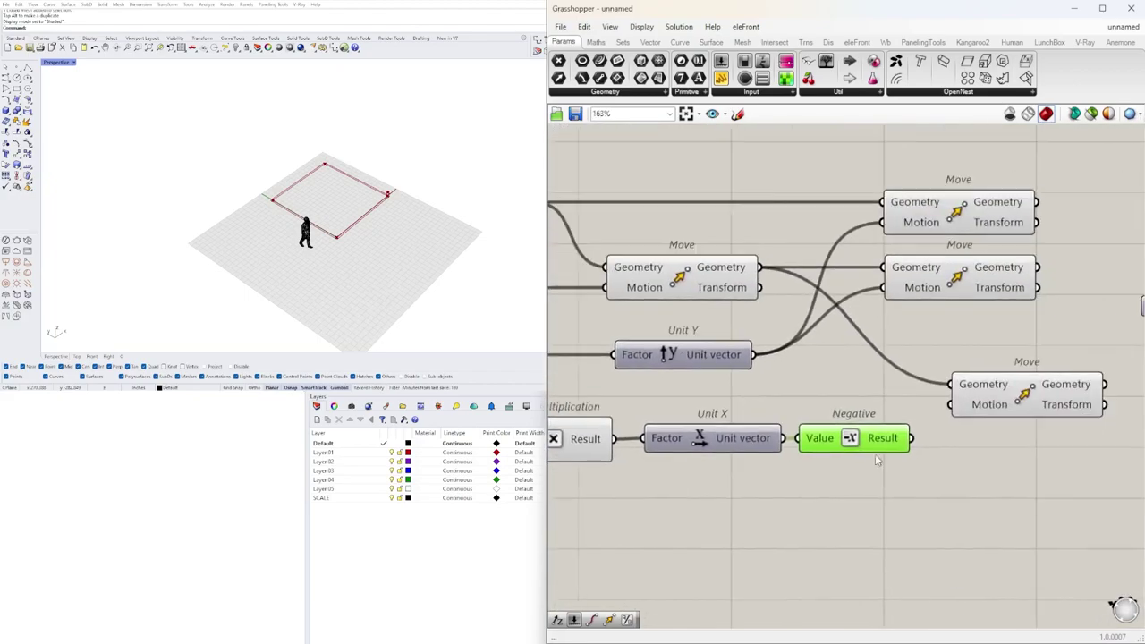
{"action": "left_click", "coordinate": [960, 416]}
Set the copied X SIZE slider to 4 and check the moved point on the room outline.
{"action": "scroll", "coordinate": [759, 463], "scroll_direction": "down", "scroll_amount": 3}
{"action": "scroll", "coordinate": [768, 404], "scroll_direction": "up", "scroll_amount": 6}
{"action": "double_click", "coordinate": [771, 404]}
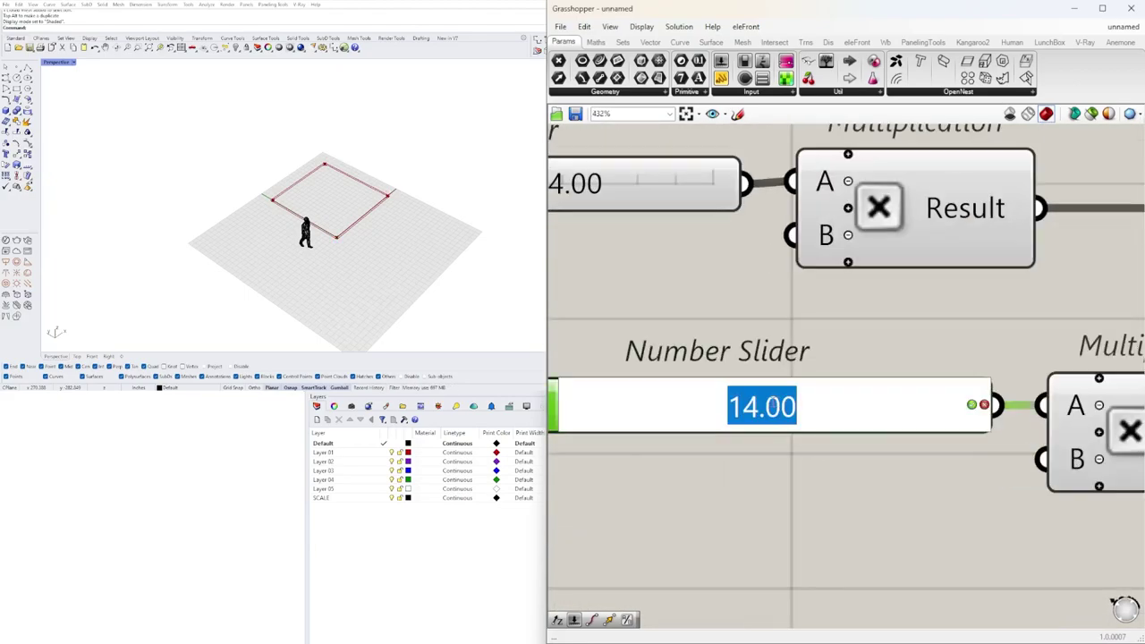
{"action": "type", "text": "4"}
{"action": "key", "text": "Return"}
{"action": "scroll", "coordinate": [358, 246], "scroll_direction": "up", "scroll_amount": 4}
{"action": "right_click_drag", "start_coordinate": [394, 237], "coordinate": [403, 260]}
{"action": "scroll", "coordinate": [371, 255], "scroll_direction": "up", "scroll_amount": 4}
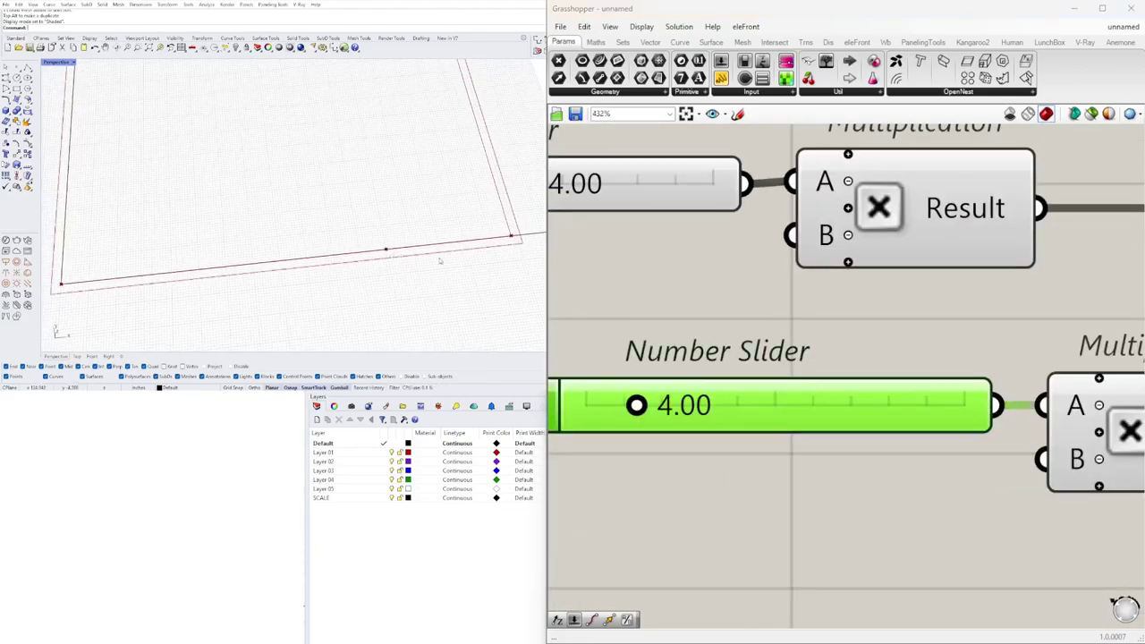
{"action": "scroll", "coordinate": [688, 401], "scroll_direction": "down", "scroll_amount": 7}
Line up the new Move below the other Moves and shift the PolyLine and Offset Curve components further right.
{"action": "left_click_drag", "start_coordinate": [992, 460], "coordinate": [716, 390]}
{"action": "left_click_drag", "start_coordinate": [987, 392], "coordinate": [954, 384]}
{"action": "left_click", "coordinate": [977, 417]}
{"action": "right_click_drag", "start_coordinate": [1071, 384], "coordinate": [764, 451]}
{"action": "scroll", "coordinate": [764, 451], "scroll_direction": "up", "scroll_amount": 1}
{"action": "left_click_drag", "start_coordinate": [913, 447], "coordinate": [760, 367]}
{"action": "left_click_drag", "start_coordinate": [845, 399], "coordinate": [986, 391]}
{"action": "left_click", "coordinate": [796, 373]}
{"action": "left_click", "coordinate": [775, 344]}
{"action": "right_click_drag", "start_coordinate": [784, 369], "coordinate": [837, 397]}
{"action": "left_click", "coordinate": [884, 403]}
{"action": "left_click", "coordinate": [838, 438]}
{"action": "scroll", "coordinate": [334, 244], "scroll_direction": "down", "scroll_amount": 8}
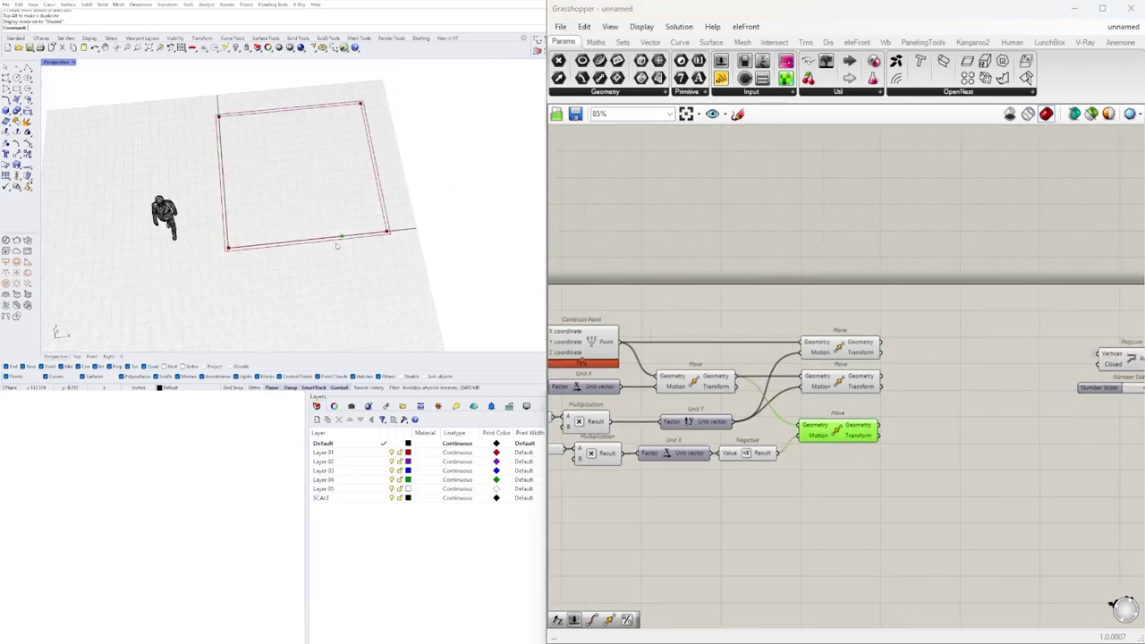
Duplicate the negative-X Move component and add a Unit Y component to drive the copy's Motion.
{"action": "scroll", "coordinate": [336, 244], "scroll_direction": "up", "scroll_amount": 4}
{"action": "scroll", "coordinate": [828, 447], "scroll_direction": "up", "scroll_amount": 1}
{"action": "right_click_drag", "start_coordinate": [741, 454], "coordinate": [839, 487]}
{"action": "right_click_drag", "start_coordinate": [858, 487], "coordinate": [790, 470]}
{"action": "left_click_drag", "start_coordinate": [787, 453], "coordinate": [964, 464], "text": "alt"}
{"action": "type", "text": "unit y"}
{"action": "key", "text": "Return"}
{"action": "left_click_drag", "start_coordinate": [912, 471], "coordinate": [917, 462]}
{"action": "left_click_drag", "start_coordinate": [928, 462], "coordinate": [871, 486]}
{"action": "scroll", "coordinate": [769, 503], "scroll_direction": "down", "scroll_amount": 2}
Place the Unit Y and copied Move below the Offset Curve and connect the 3.5 slider to Unit Y's Factor input.
{"action": "right_click_drag", "start_coordinate": [769, 503], "coordinate": [636, 429]}
{"action": "scroll", "coordinate": [870, 440], "scroll_direction": "up", "scroll_amount": 1}
{"action": "scroll", "coordinate": [1046, 425], "scroll_direction": "down", "scroll_amount": 1}
{"action": "left_click_drag", "start_coordinate": [1101, 409], "coordinate": [912, 312]}
{"action": "left_click_drag", "start_coordinate": [953, 341], "coordinate": [807, 341]}
{"action": "left_click_drag", "start_coordinate": [844, 466], "coordinate": [665, 410]}
{"action": "left_click_drag", "start_coordinate": [792, 433], "coordinate": [982, 441]}
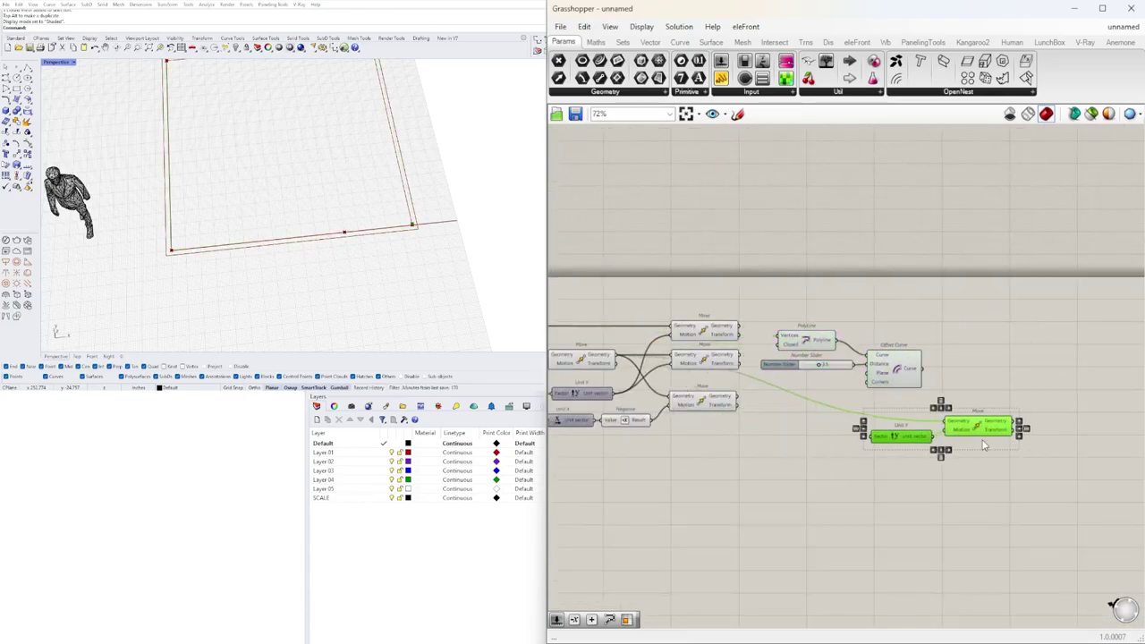
{"action": "left_click", "coordinate": [846, 380]}
{"action": "scroll", "coordinate": [846, 381], "scroll_direction": "up", "scroll_amount": 4}
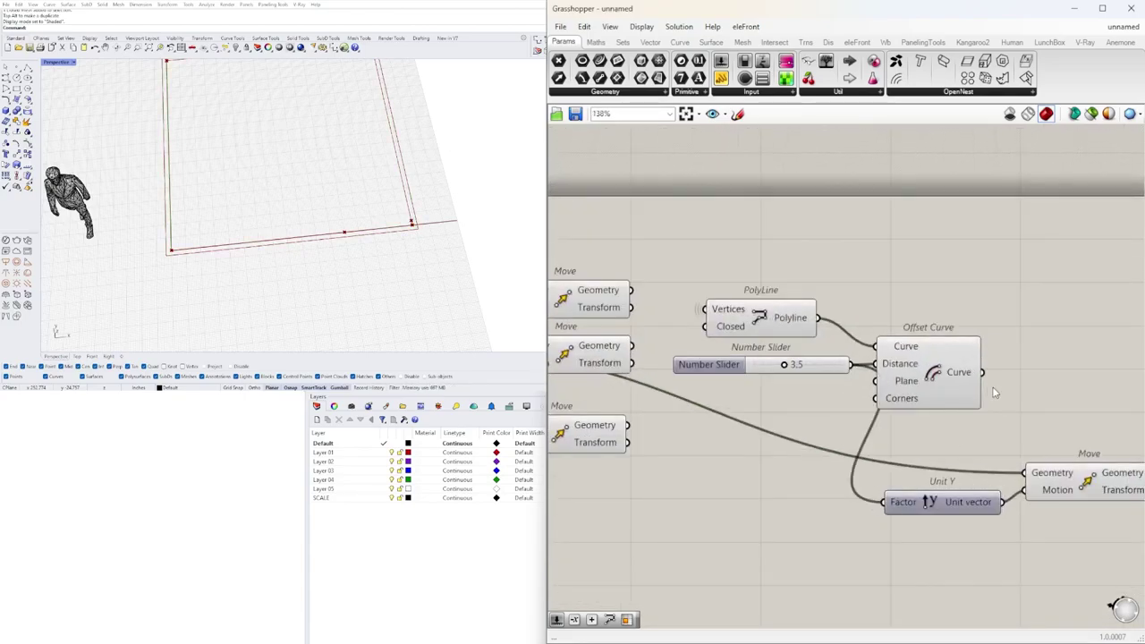
Connect the Geometry output of the negative-X Move to the copied Move's Geometry input.
{"action": "scroll", "coordinate": [994, 394], "scroll_direction": "down", "scroll_amount": 3}
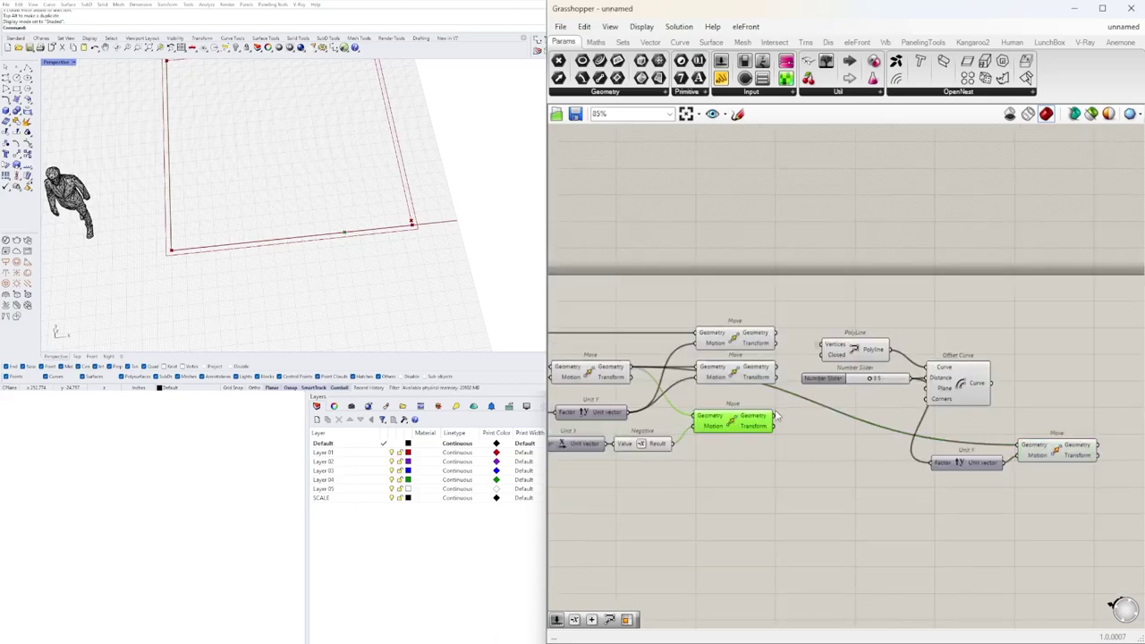
{"action": "left_click_drag", "start_coordinate": [1020, 441], "coordinate": [1020, 443]}
{"action": "scroll", "coordinate": [961, 454], "scroll_direction": "up", "scroll_amount": 3}
{"action": "scroll", "coordinate": [908, 320], "scroll_direction": "down", "scroll_amount": 2}
Place the Offset Curve further right and line up the Unit Y and Move pair beneath it.
{"action": "right_click_drag", "start_coordinate": [995, 322], "coordinate": [883, 344]}
{"action": "left_click_drag", "start_coordinate": [838, 353], "coordinate": [978, 353]}
{"action": "left_click_drag", "start_coordinate": [985, 487], "coordinate": [840, 411]}
{"action": "scroll", "coordinate": [936, 418], "scroll_direction": "up", "scroll_amount": 1}
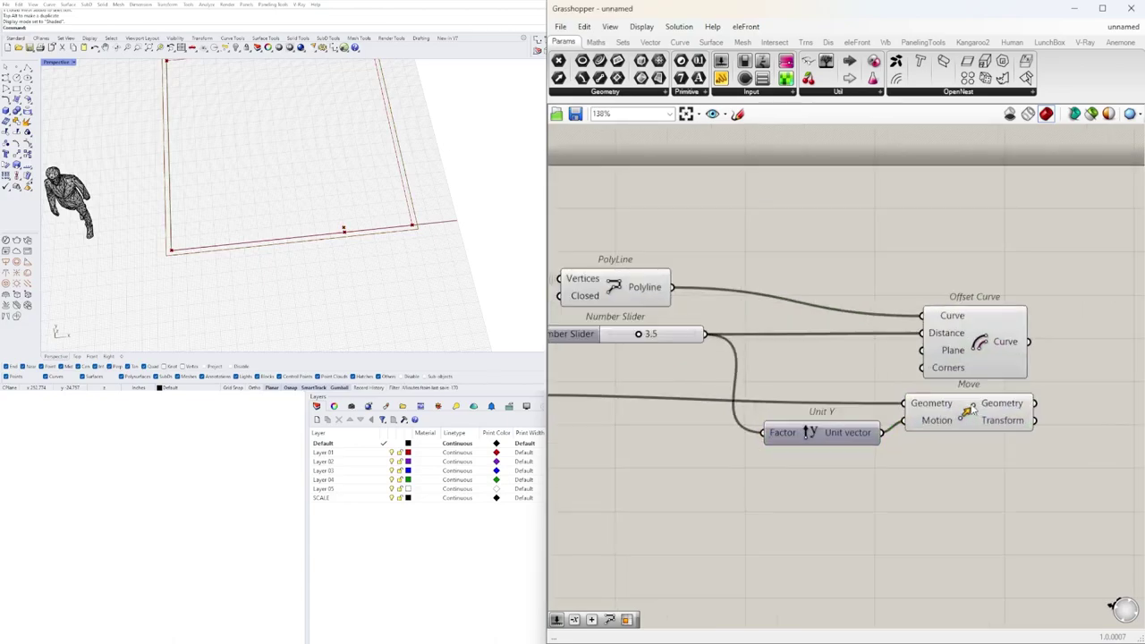
{"action": "left_click_drag", "start_coordinate": [933, 417], "coordinate": [934, 410]}
{"action": "left_click", "coordinate": [950, 457]}
{"action": "left_click", "coordinate": [973, 357]}
{"action": "left_click", "coordinate": [918, 282]}
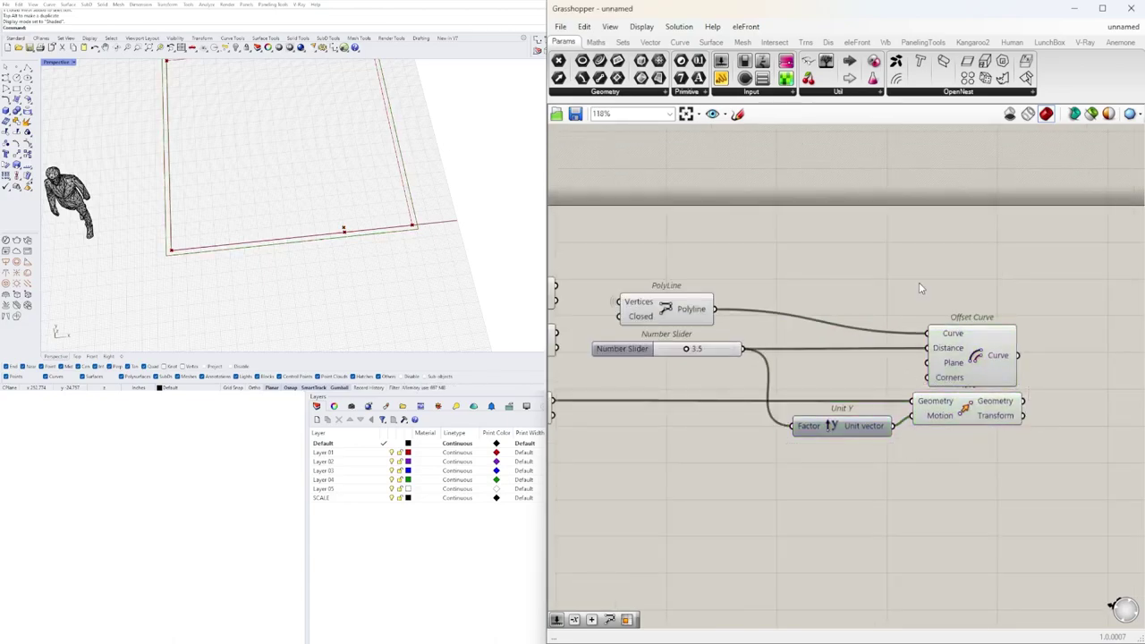
Shift the PolyLine, 3.5 slider, Offset Curve, Unit Y and last Move together, closer to the earlier Moves.
{"action": "right_click_drag", "start_coordinate": [664, 360], "coordinate": [745, 369]}
{"action": "scroll", "coordinate": [745, 369], "scroll_direction": "up", "scroll_amount": 1}
{"action": "scroll", "coordinate": [746, 369], "scroll_direction": "down", "scroll_amount": 1}
{"action": "left_click", "coordinate": [709, 358]}
{"action": "left_click_drag", "start_coordinate": [748, 324], "coordinate": [758, 324]}
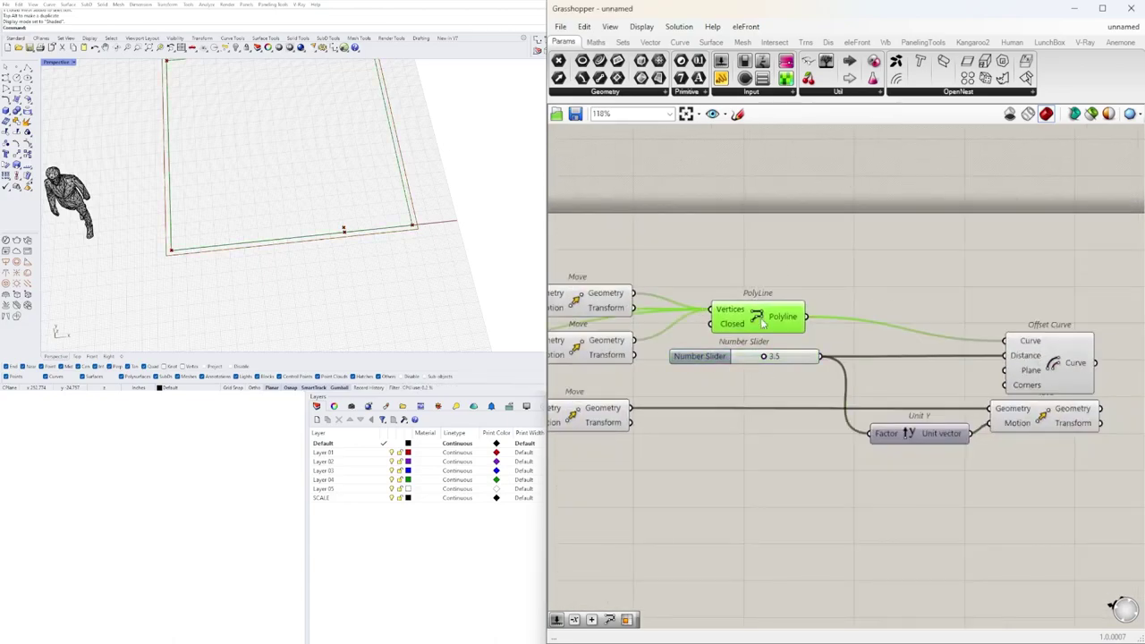
{"action": "left_click_drag", "start_coordinate": [1109, 271], "coordinate": [733, 492]}
{"action": "scroll", "coordinate": [868, 582], "scroll_direction": "up", "scroll_amount": 1}
{"action": "right_click_drag", "start_coordinate": [730, 269], "coordinate": [820, 337]}
{"action": "left_click_drag", "start_coordinate": [818, 340], "coordinate": [740, 365]}
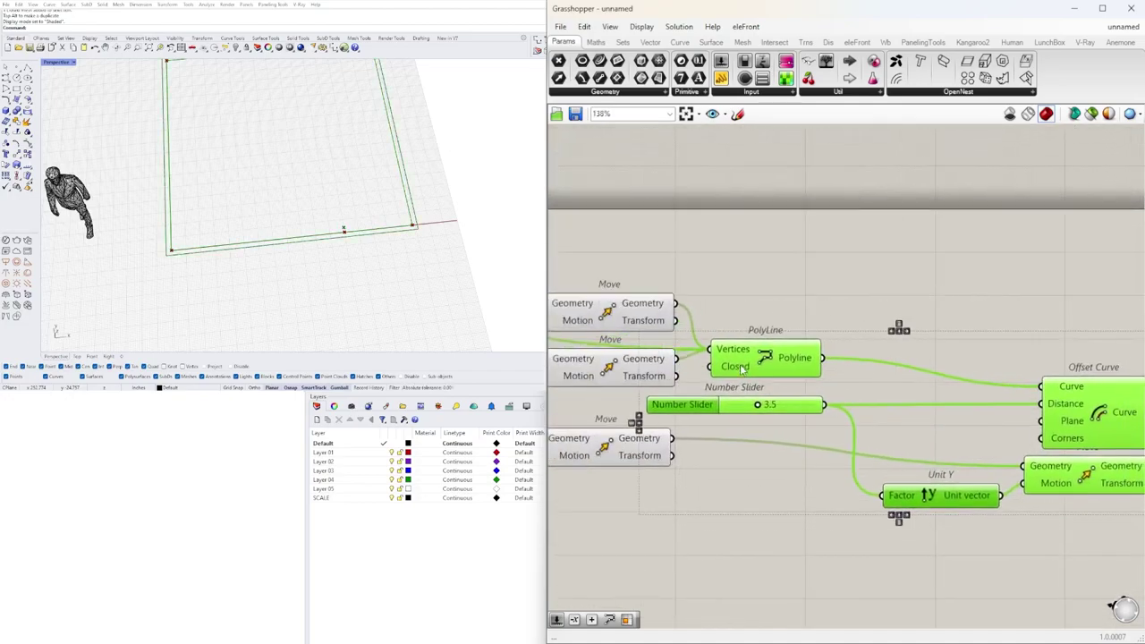
{"action": "left_click", "coordinate": [702, 246]}
Align the Offset Curve, Unit Y and last Move so their connecting wires run straighter.
{"action": "scroll", "coordinate": [693, 241], "scroll_direction": "down", "scroll_amount": 1}
{"action": "left_click_drag", "start_coordinate": [1034, 463], "coordinate": [1027, 368]}
{"action": "left_click_drag", "start_coordinate": [897, 458], "coordinate": [890, 438]}
{"action": "left_click", "coordinate": [957, 389]}
{"action": "left_click_drag", "start_coordinate": [1028, 380], "coordinate": [1033, 378]}
Move the last Move component right and insert a Negative component between Unit Y and its Motion input.
{"action": "right_click_drag", "start_coordinate": [888, 447], "coordinate": [811, 453]}
{"action": "scroll", "coordinate": [812, 450], "scroll_direction": "up", "scroll_amount": 2}
{"action": "left_click_drag", "start_coordinate": [975, 414], "coordinate": [1137, 414]}
{"action": "right_click_drag", "start_coordinate": [1020, 487], "coordinate": [833, 489]}
{"action": "double_click", "coordinate": [833, 493]}
{"action": "type", "text": "n"}
{"action": "left_click", "coordinate": [830, 483]}
{"action": "left_click_drag", "start_coordinate": [831, 488], "coordinate": [816, 445]}
{"action": "left_click", "coordinate": [934, 434]}
{"action": "scroll", "coordinate": [1042, 462], "scroll_direction": "down", "scroll_amount": 4}
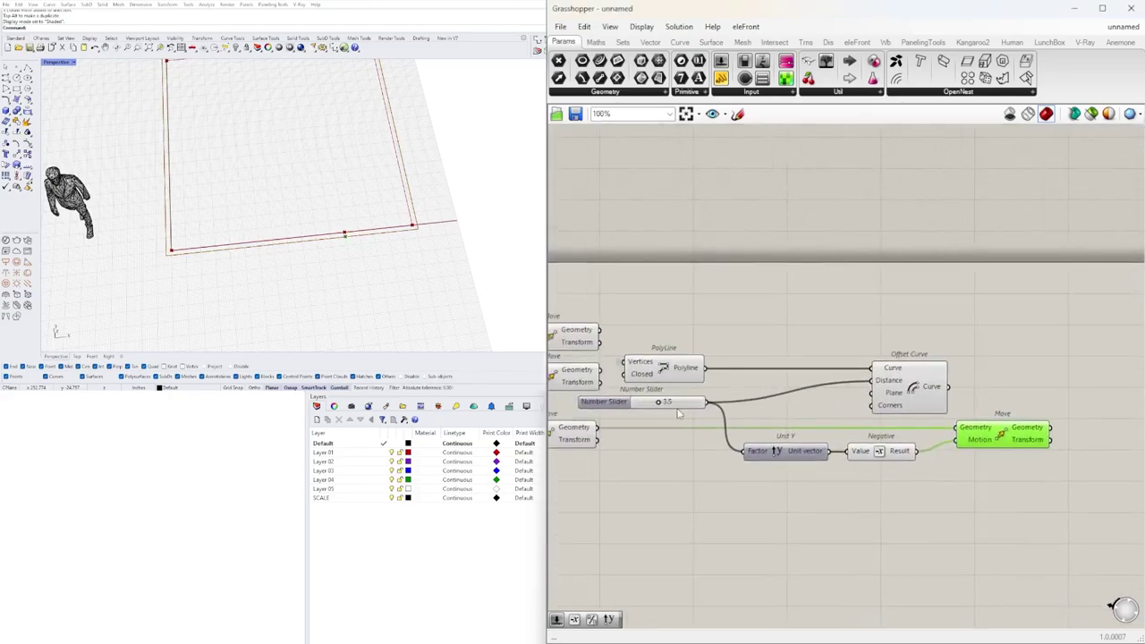
Shift the Unit Y, Negative and last Move components together, further right and lower beneath the Offset Curve.
{"action": "left_click", "coordinate": [629, 477]}
{"action": "left_click_drag", "start_coordinate": [1068, 535], "coordinate": [738, 442]}
{"action": "left_click_drag", "start_coordinate": [881, 452], "coordinate": [919, 481]}
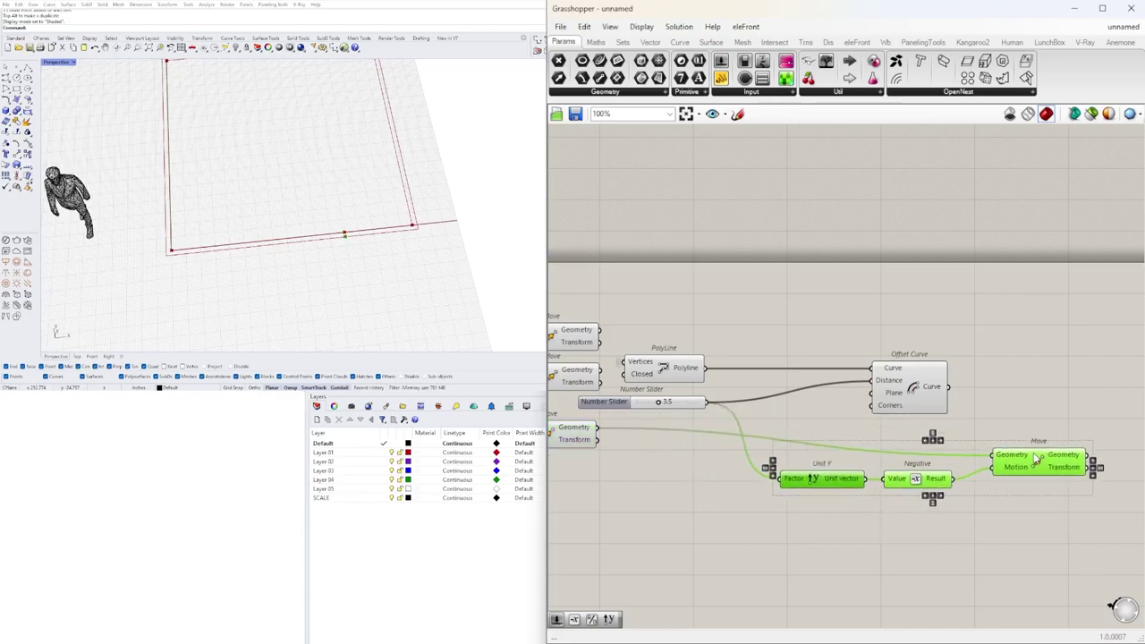
Add a Line component just above and beyond the last Move.
{"action": "left_click", "coordinate": [1100, 425]}
{"action": "right_click_drag", "start_coordinate": [1099, 425], "coordinate": [996, 431]}
{"action": "double_click", "coordinate": [998, 434]}
{"action": "type", "text": "line"}
{"action": "left_click", "coordinate": [964, 305]}
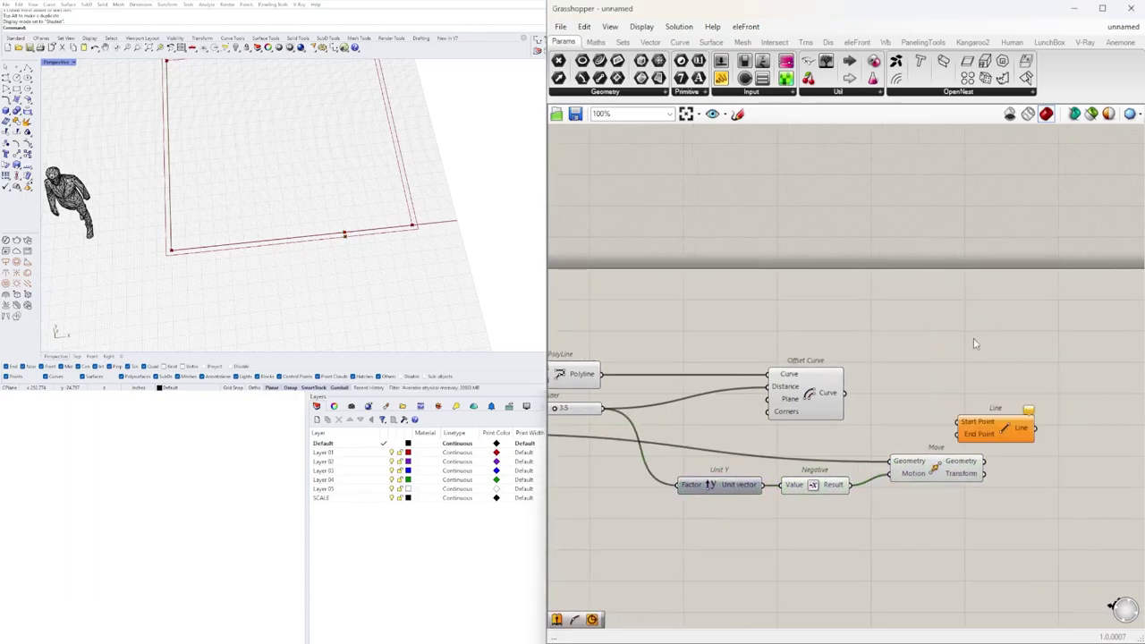
{"action": "left_click_drag", "start_coordinate": [1016, 430], "coordinate": [1017, 428]}
Examine which points the existing Move components produce for the wall.
{"action": "scroll", "coordinate": [1017, 429], "scroll_direction": "down", "scroll_amount": 3}
{"action": "right_click_drag", "start_coordinate": [832, 437], "coordinate": [939, 441]}
{"action": "left_click", "coordinate": [762, 436]}
{"action": "right_click_drag", "start_coordinate": [1000, 499], "coordinate": [880, 443]}
{"action": "scroll", "coordinate": [829, 445], "scroll_direction": "up", "scroll_amount": 1}
{"action": "left_click_drag", "start_coordinate": [989, 449], "coordinate": [751, 386]}
{"action": "right_click_drag", "start_coordinate": [694, 436], "coordinate": [842, 439]}
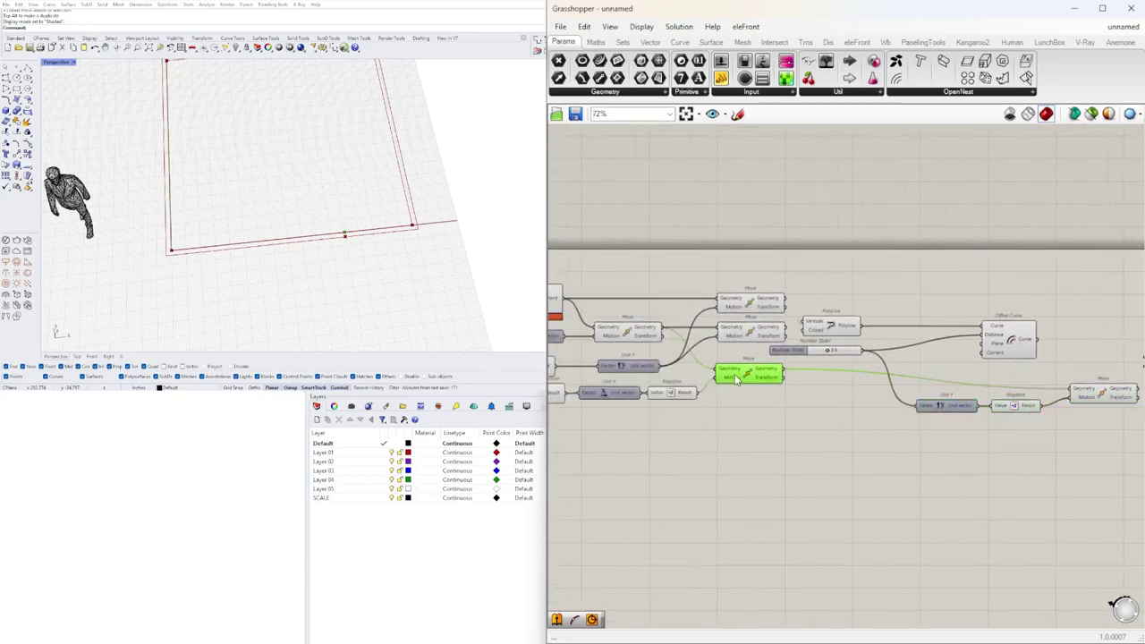
{"action": "right_click_drag", "start_coordinate": [736, 377], "coordinate": [889, 383]}
Duplicate the lowest slider, Multiplication, Unit X, Negative and Move chain directly beneath the original.
{"action": "left_click_drag", "start_coordinate": [951, 458], "coordinate": [808, 442]}
{"action": "right_click_drag", "start_coordinate": [842, 416], "coordinate": [857, 493]}
{"action": "scroll", "coordinate": [858, 493], "scroll_direction": "up", "scroll_amount": 2}
{"action": "left_click", "coordinate": [914, 435]}
{"action": "scroll", "coordinate": [910, 431], "scroll_direction": "down", "scroll_amount": 2}
{"action": "left_click_drag", "start_coordinate": [933, 504], "coordinate": [637, 446]}
{"action": "left_click_drag", "start_coordinate": [923, 441], "coordinate": [928, 486], "text": "alt"}
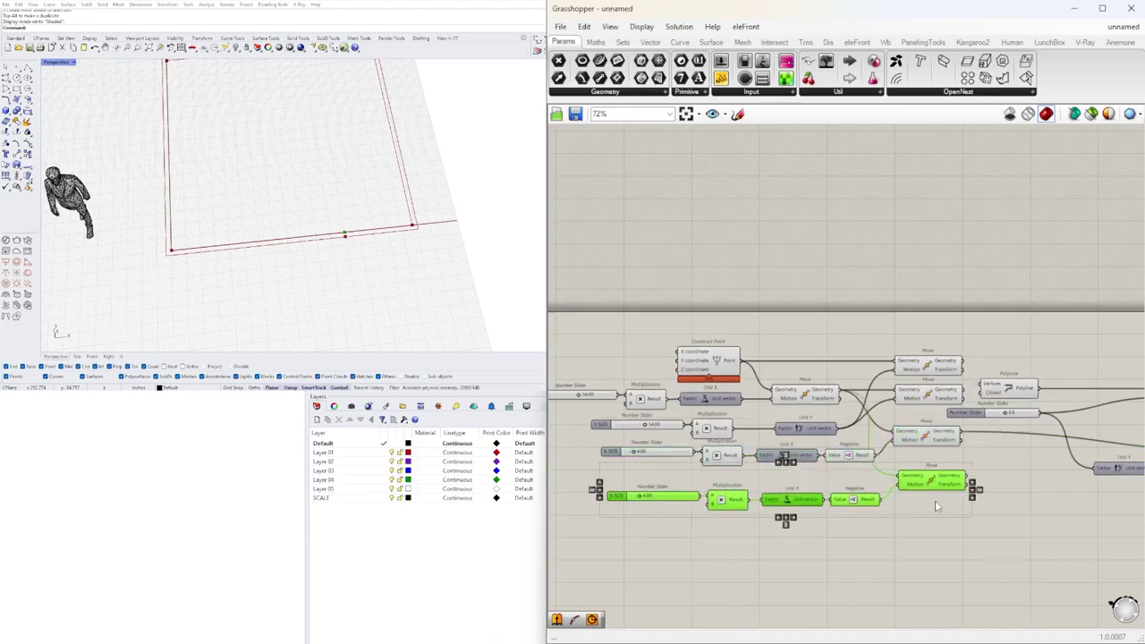
Remove the duplicated chain's Multiplication and wire its number slider straight into the Unit X Factor input.
{"action": "left_click", "coordinate": [769, 527]}
{"action": "scroll", "coordinate": [617, 497], "scroll_direction": "up", "scroll_amount": 4}
{"action": "right_click_drag", "start_coordinate": [876, 515], "coordinate": [807, 474]}
{"action": "left_click", "coordinate": [807, 474]}
{"action": "left_click_drag", "start_coordinate": [723, 452], "coordinate": [826, 462]}
Nudge the Move fed by the wall-thickness vector closer to its Negative component.
{"action": "scroll", "coordinate": [828, 470], "scroll_direction": "down", "scroll_amount": 4}
{"action": "right_click_drag", "start_coordinate": [966, 501], "coordinate": [782, 504]}
{"action": "scroll", "coordinate": [849, 459], "scroll_direction": "down", "scroll_amount": 1}
{"action": "right_click_drag", "start_coordinate": [1132, 455], "coordinate": [1076, 395]}
{"action": "left_click", "coordinate": [866, 434]}
{"action": "scroll", "coordinate": [864, 431], "scroll_direction": "up", "scroll_amount": 3}
{"action": "scroll", "coordinate": [1006, 453], "scroll_direction": "down", "scroll_amount": 2}
{"action": "scroll", "coordinate": [946, 434], "scroll_direction": "up", "scroll_amount": 2}
{"action": "left_click", "coordinate": [1090, 425]}
{"action": "right_click_drag", "start_coordinate": [1076, 460], "coordinate": [907, 465]}
{"action": "scroll", "coordinate": [908, 465], "scroll_direction": "down", "scroll_amount": 1}
{"action": "left_click_drag", "start_coordinate": [940, 424], "coordinate": [924, 416]}
{"action": "left_click", "coordinate": [735, 494]}
{"action": "right_click_drag", "start_coordinate": [733, 494], "coordinate": [809, 475]}
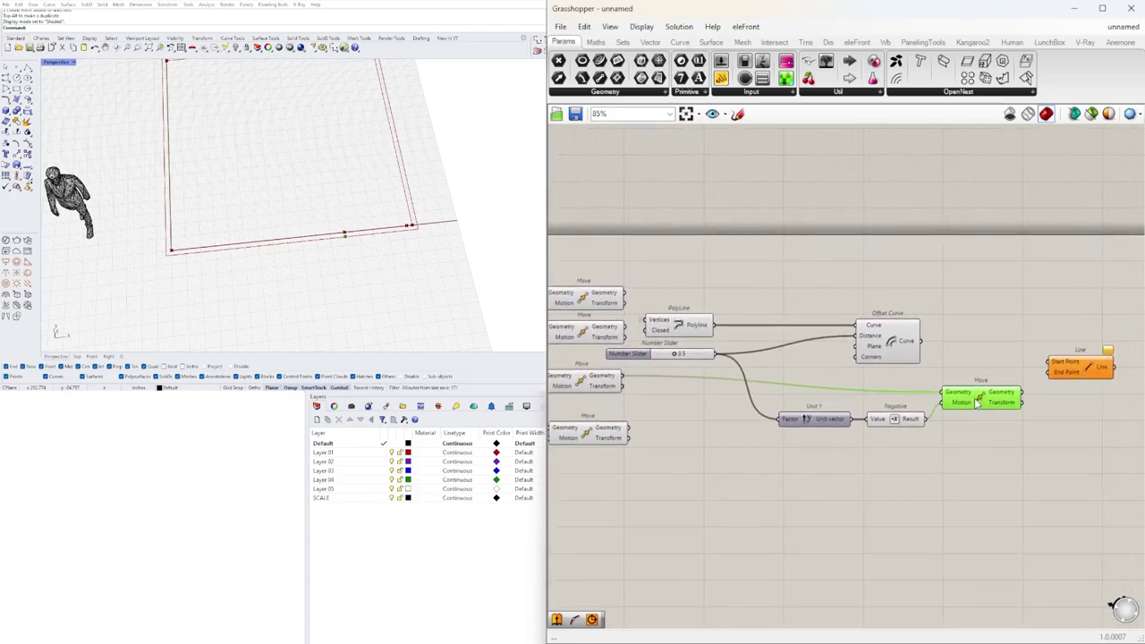
Shift the original chain's Move right and wire the duplicated Move's Geometry output into its Geometry input.
{"action": "right_click_drag", "start_coordinate": [586, 434], "coordinate": [777, 434]}
{"action": "scroll", "coordinate": [824, 451], "scroll_direction": "down", "scroll_amount": 2}
{"action": "scroll", "coordinate": [825, 427], "scroll_direction": "up", "scroll_amount": 2}
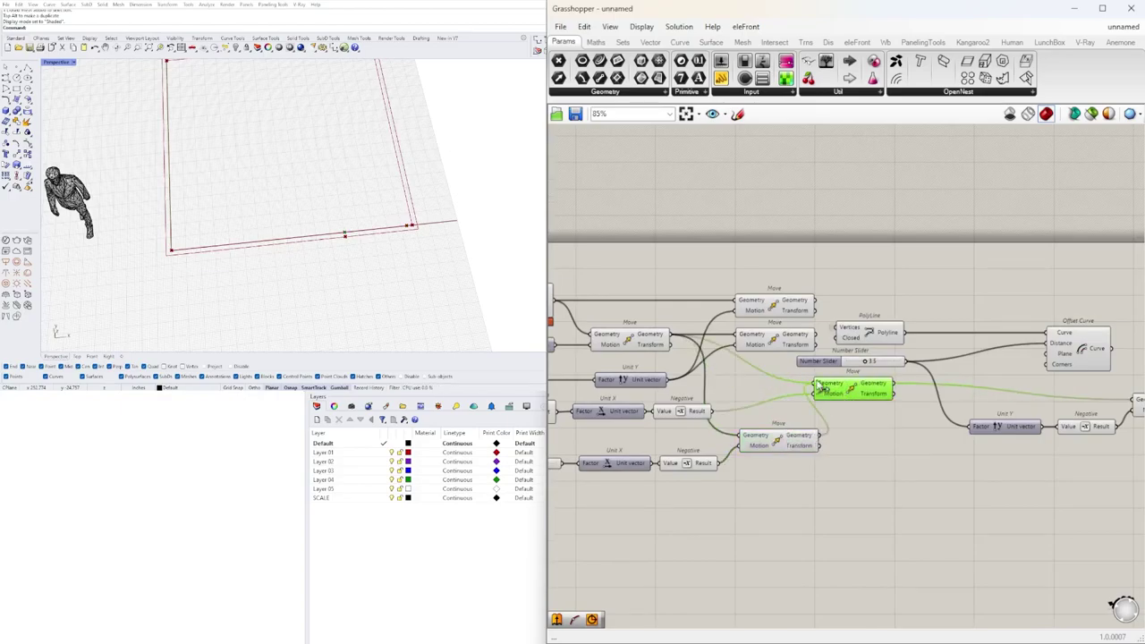
Set the number slider of the original negative Unit X chain to 3.
{"action": "right_click_drag", "start_coordinate": [582, 410], "coordinate": [834, 426]}
{"action": "scroll", "coordinate": [690, 425], "scroll_direction": "up", "scroll_amount": 5}
{"action": "double_click", "coordinate": [691, 425]}
{"action": "type", "text": "3"}
{"action": "key", "text": "Return"}
{"action": "scroll", "coordinate": [690, 426], "scroll_direction": "down", "scroll_amount": 4}
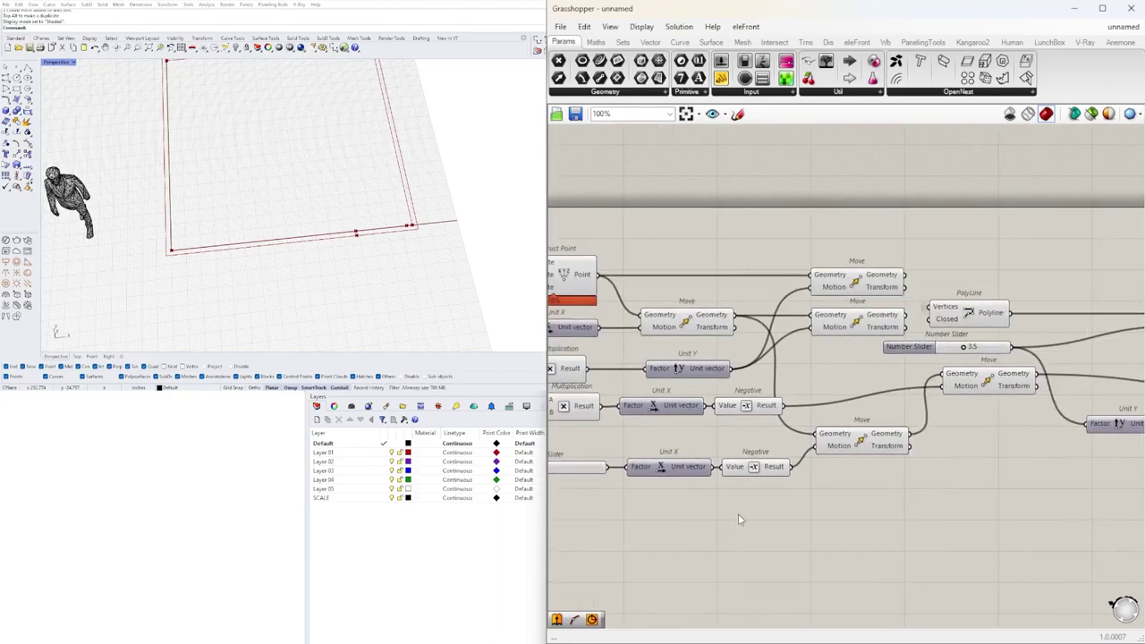
Duplicate the wall-thickness Move below itself and feed its Geometry input from the lower negative-X Move.
{"action": "left_click", "coordinate": [955, 407]}
{"action": "scroll", "coordinate": [1087, 472], "scroll_direction": "down", "scroll_amount": 2}
{"action": "right_click_drag", "start_coordinate": [1087, 473], "coordinate": [869, 464]}
{"action": "left_click", "coordinate": [963, 422]}
{"action": "scroll", "coordinate": [971, 430], "scroll_direction": "up", "scroll_amount": 3}
{"action": "left_click", "coordinate": [971, 430]}
{"action": "left_click_drag", "start_coordinate": [972, 417], "coordinate": [1005, 470]}
{"action": "right_click_drag", "start_coordinate": [583, 497], "coordinate": [715, 433]}
{"action": "scroll", "coordinate": [828, 458], "scroll_direction": "down", "scroll_amount": 2}
{"action": "left_click", "coordinate": [810, 435]}
{"action": "left_click_drag", "start_coordinate": [720, 420], "coordinate": [972, 437]}
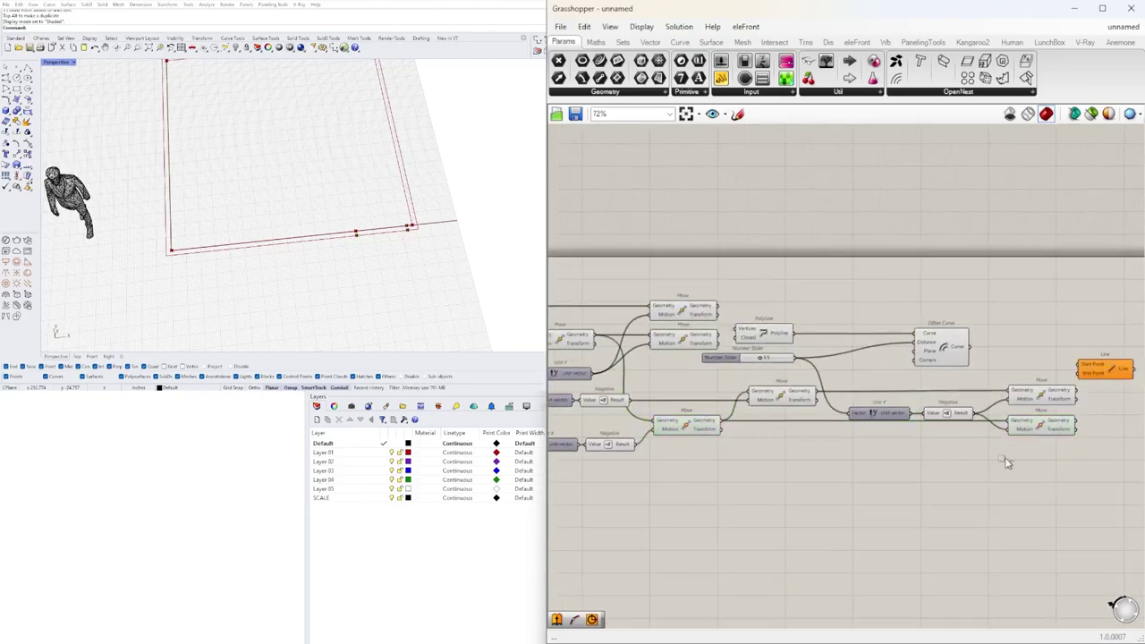
Examine where the two negative-X Moves and two wall-thickness Moves place their points on the wall.
{"action": "scroll", "coordinate": [977, 438], "scroll_direction": "up", "scroll_amount": 3}
{"action": "left_click_drag", "start_coordinate": [977, 438], "coordinate": [854, 385]}
{"action": "left_click", "coordinate": [1002, 447]}
{"action": "right_click_drag", "start_coordinate": [1107, 396], "coordinate": [882, 391]}
{"action": "left_click", "coordinate": [875, 376]}
{"action": "left_click", "coordinate": [871, 421]}
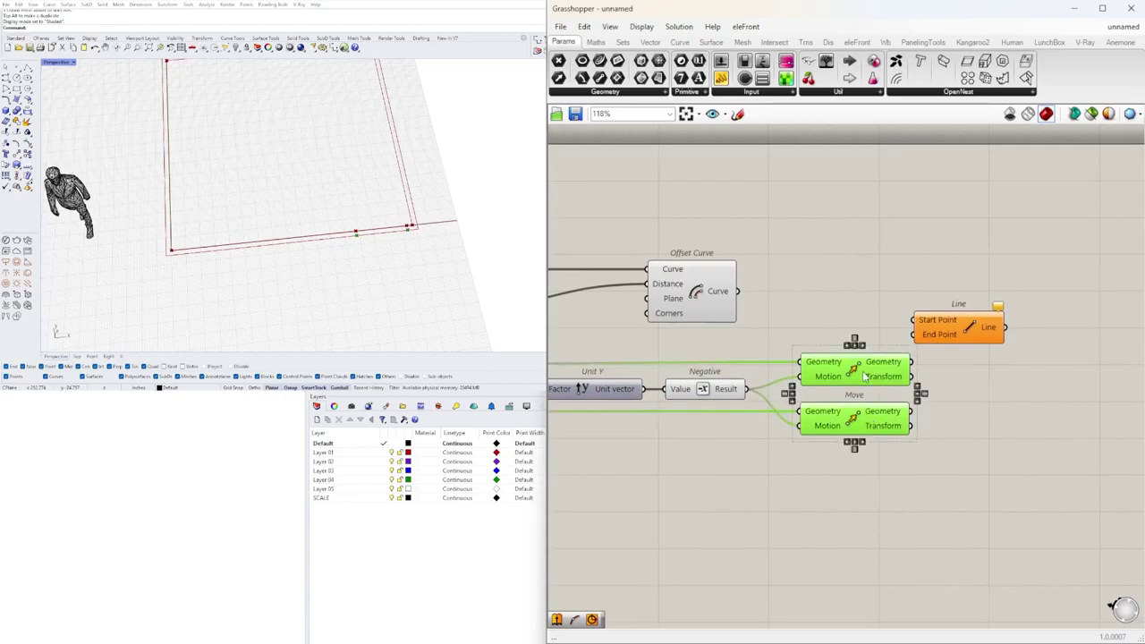
{"action": "scroll", "coordinate": [863, 375], "scroll_direction": "down", "scroll_amount": 3}
{"action": "scroll", "coordinate": [340, 226], "scroll_direction": "down", "scroll_amount": 2}
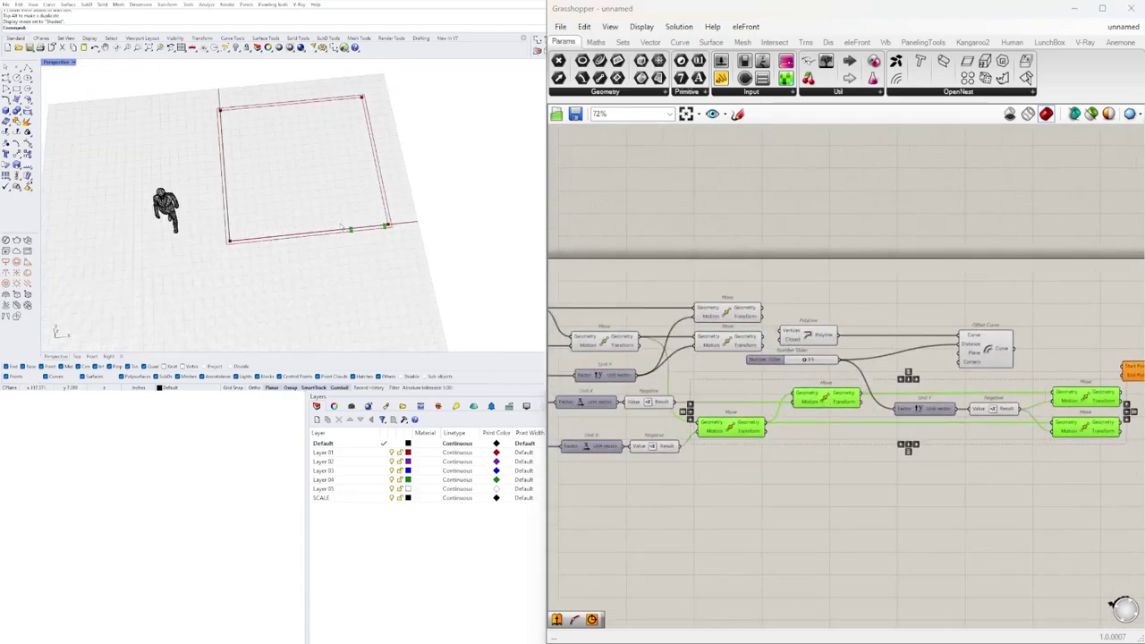
{"action": "scroll", "coordinate": [340, 226], "scroll_direction": "up", "scroll_amount": 3}
{"action": "scroll", "coordinate": [342, 241], "scroll_direction": "down", "scroll_amount": 1}
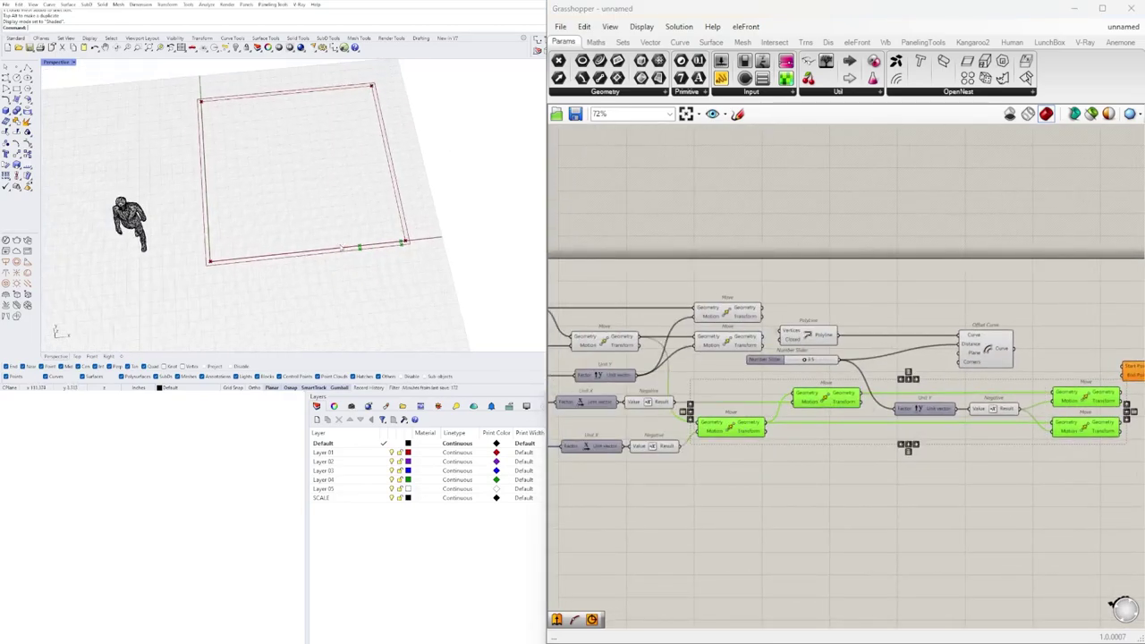
{"action": "scroll", "coordinate": [342, 247], "scroll_direction": "up", "scroll_amount": 2}
Duplicate the upper negative-X Move below and feed it the lower Move's Geometry and the lower Negative's Result.
{"action": "left_click", "coordinate": [907, 511]}
{"action": "right_click_drag", "start_coordinate": [907, 511], "coordinate": [717, 451]}
{"action": "left_click_drag", "start_coordinate": [845, 402], "coordinate": [946, 325]}
{"action": "left_click", "coordinate": [743, 388]}
{"action": "right_click_drag", "start_coordinate": [743, 388], "coordinate": [858, 389]}
{"action": "left_click", "coordinate": [731, 340]}
{"action": "left_click", "coordinate": [705, 369]}
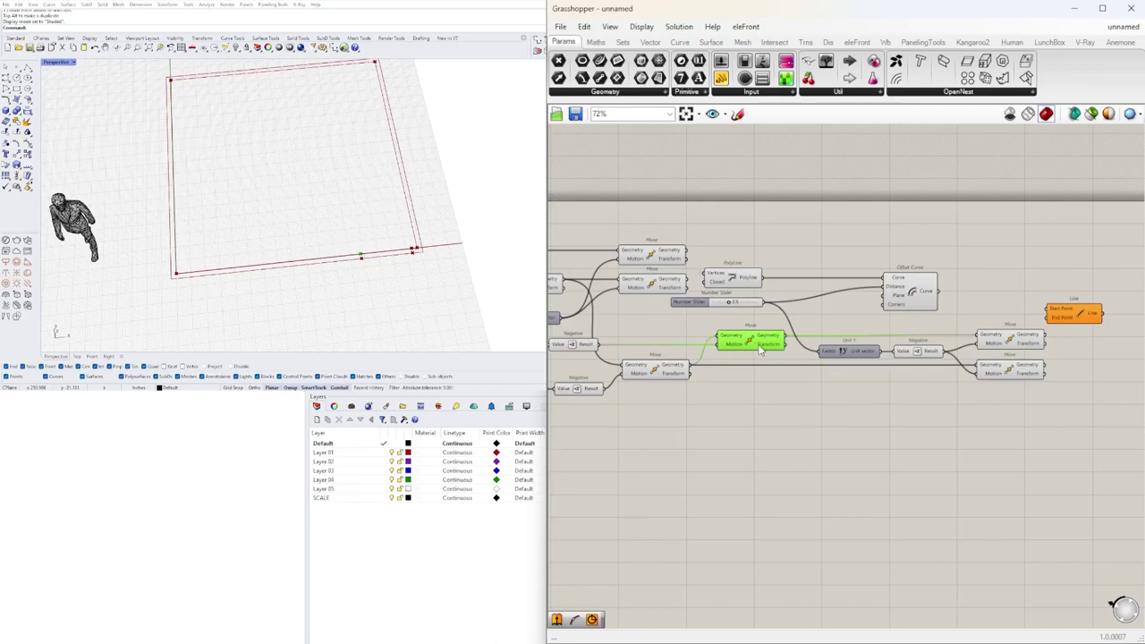
{"action": "left_click_drag", "start_coordinate": [761, 408], "coordinate": [762, 410], "text": "alt"}
{"action": "right_click_drag", "start_coordinate": [762, 410], "coordinate": [1011, 435]}
{"action": "right_click_drag", "start_coordinate": [798, 458], "coordinate": [742, 422]}
{"action": "scroll", "coordinate": [741, 409], "scroll_direction": "up", "scroll_amount": 1}
{"action": "left_click_drag", "start_coordinate": [791, 420], "coordinate": [640, 367]}
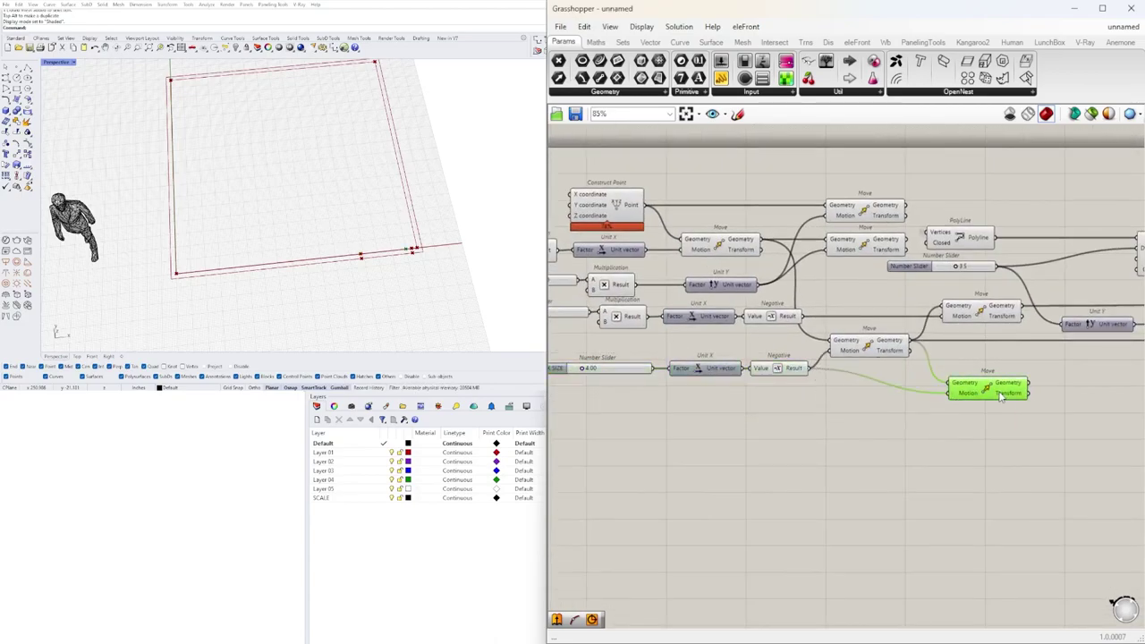
Rewire the duplicated Move's Geometry input to take the upper negative-X Move's Geometry output.
{"action": "left_click", "coordinate": [883, 352]}
{"action": "right_click_drag", "start_coordinate": [883, 351], "coordinate": [754, 357]}
{"action": "left_click", "coordinate": [837, 317]}
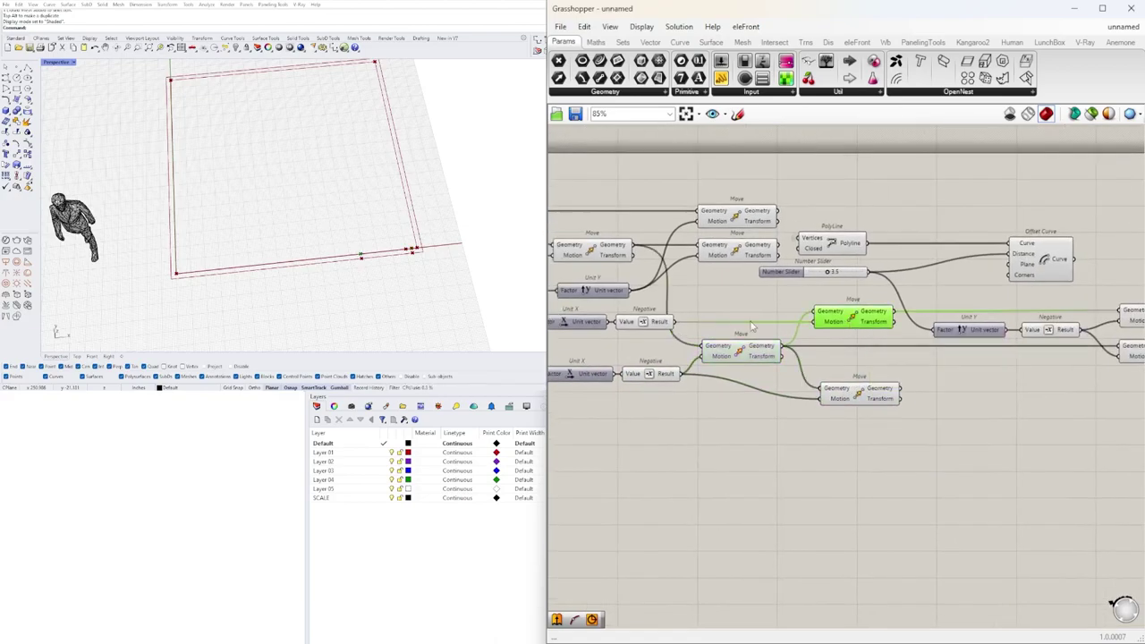
{"action": "right_click_drag", "start_coordinate": [841, 319], "coordinate": [657, 301]}
{"action": "left_click", "coordinate": [968, 301]}
{"action": "right_click_drag", "start_coordinate": [694, 365], "coordinate": [757, 368]}
{"action": "left_click", "coordinate": [760, 311]}
{"action": "right_click_drag", "start_coordinate": [781, 315], "coordinate": [1004, 323]}
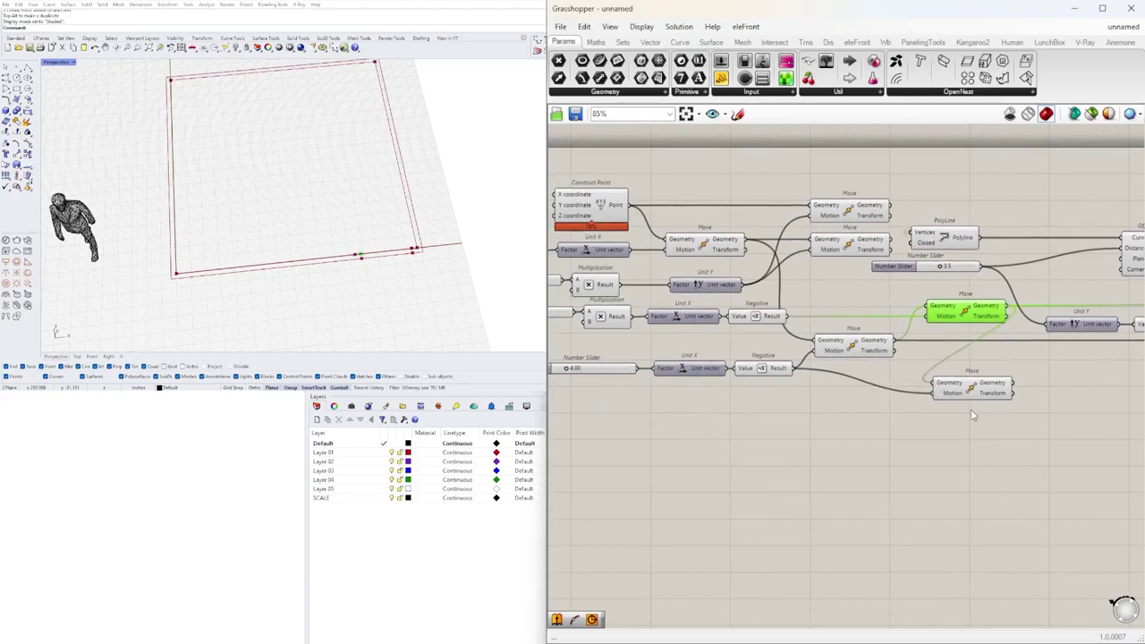
Reposition the duplicated Move further right, beneath the wall-thickness Unit Y component.
{"action": "left_click_drag", "start_coordinate": [977, 390], "coordinate": [1091, 387]}
{"action": "left_click", "coordinate": [1093, 399]}
{"action": "right_click_drag", "start_coordinate": [1093, 399], "coordinate": [895, 414]}
{"action": "scroll", "coordinate": [974, 412], "scroll_direction": "down", "scroll_amount": 2}
{"action": "scroll", "coordinate": [1037, 403], "scroll_direction": "up", "scroll_amount": 1}
{"action": "left_click_drag", "start_coordinate": [1043, 407], "coordinate": [889, 357]}
{"action": "left_click", "coordinate": [788, 324]}
{"action": "left_click", "coordinate": [896, 373]}
{"action": "right_click_drag", "start_coordinate": [897, 374], "coordinate": [832, 361]}
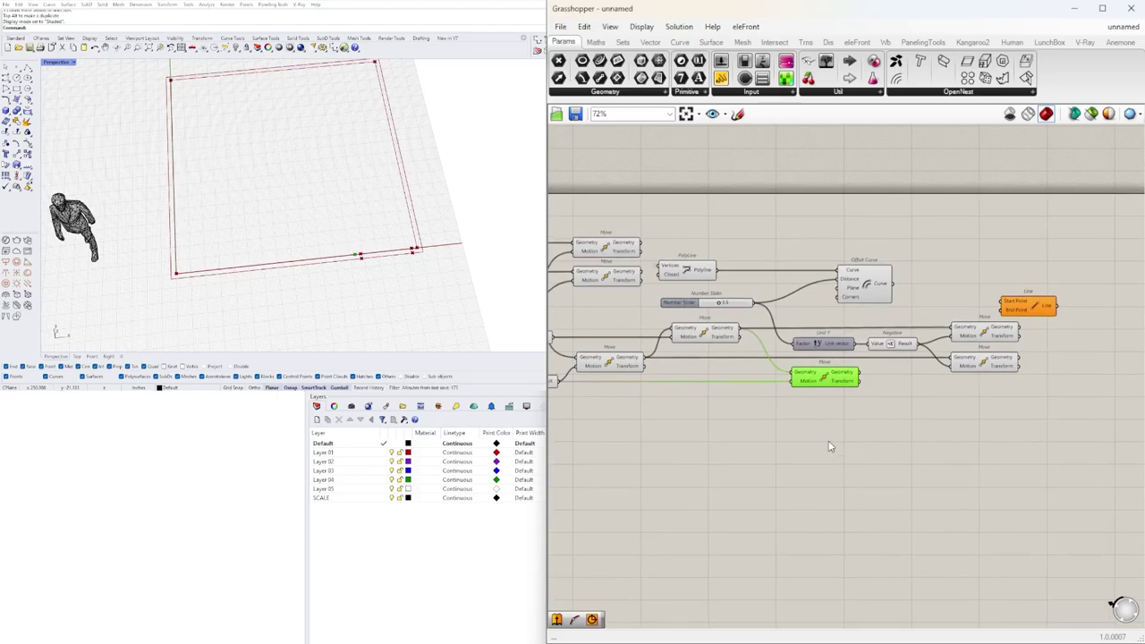
Duplicate this Move to its lower right and feed its Geometry input from the preceding Move.
{"action": "right_click_drag", "start_coordinate": [826, 408], "coordinate": [878, 350]}
{"action": "key", "text": "ctrl+c"}
{"action": "key", "text": "ctrl+v"}
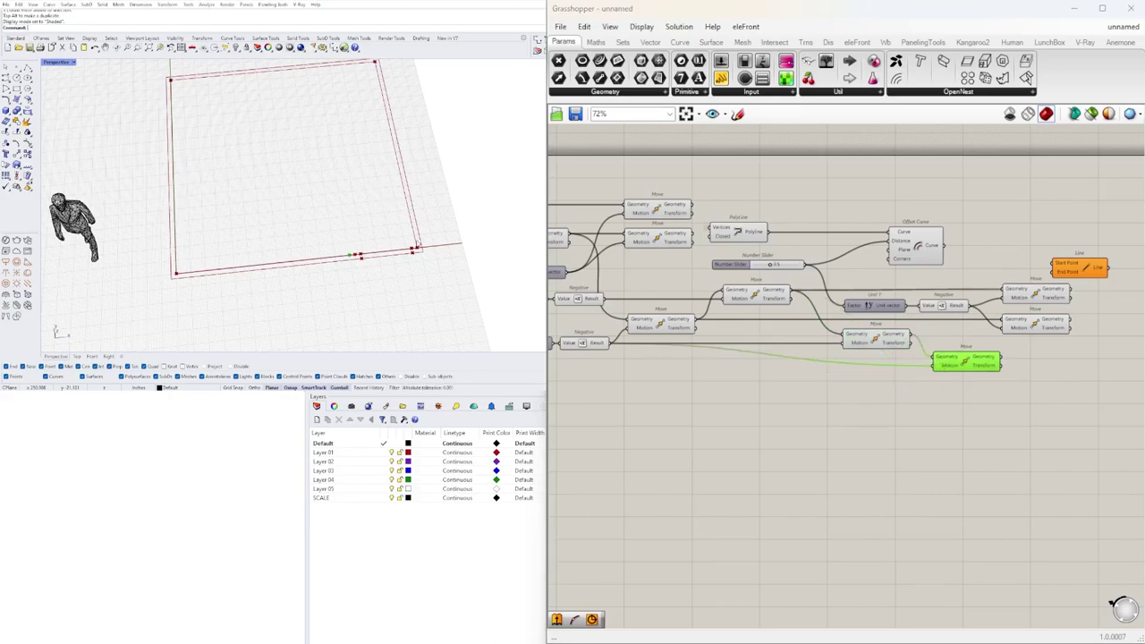
Insert a Unit Y component, wire it into the newest Move's Motion input and place it beneath the preceding Move.
{"action": "double_click", "coordinate": [848, 390]}
{"action": "type", "text": "Y"}
{"action": "key", "text": "Return"}
{"action": "scroll", "coordinate": [874, 382], "scroll_direction": "up", "scroll_amount": 3}
{"action": "left_click_drag", "start_coordinate": [866, 402], "coordinate": [974, 354]}
{"action": "left_click_drag", "start_coordinate": [835, 411], "coordinate": [888, 380]}
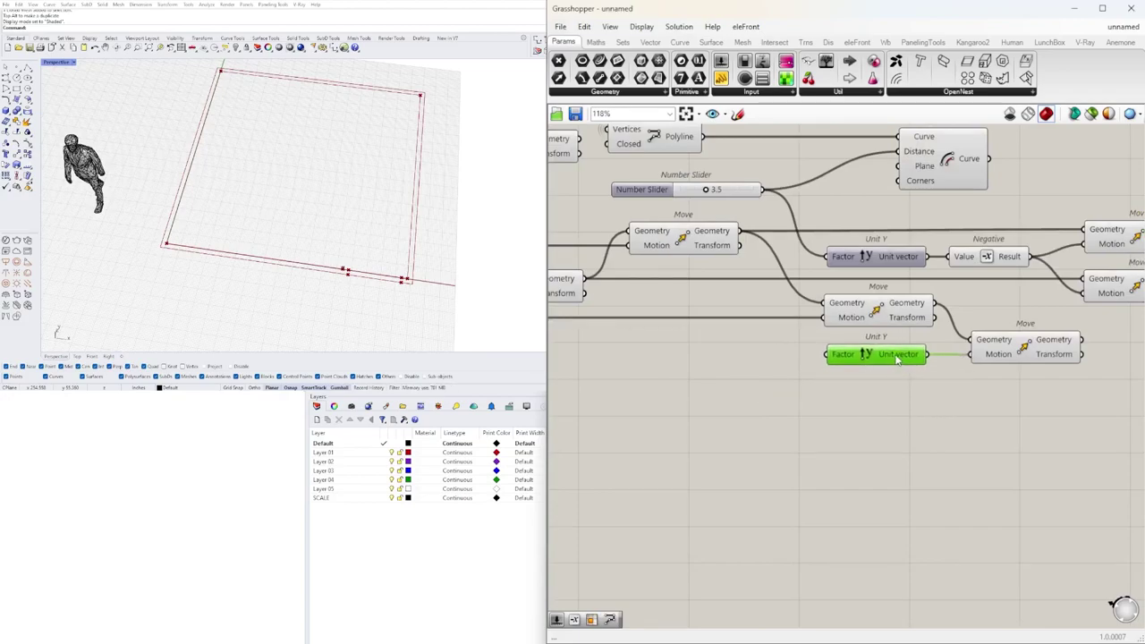
Add a number slider of 30 and connect it to the new Unit Y's Factor input.
{"action": "type", "text": "30"}
{"action": "key", "text": "Return"}
{"action": "scroll", "coordinate": [737, 371], "scroll_direction": "up", "scroll_amount": 2}
{"action": "left_click_drag", "start_coordinate": [749, 385], "coordinate": [860, 350]}
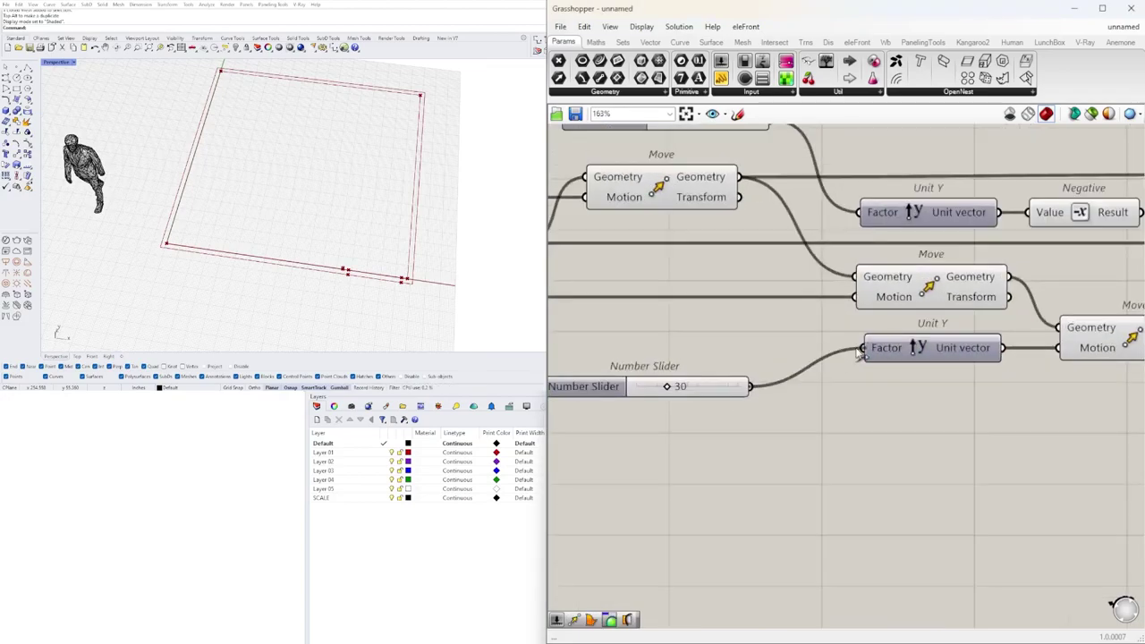
Line up the 30 slider and the newest Move with the Unit Y component so their wires run straight.
{"action": "left_click_drag", "start_coordinate": [711, 390], "coordinate": [787, 351]}
{"action": "scroll", "coordinate": [826, 392], "scroll_direction": "down", "scroll_amount": 2}
{"action": "left_click_drag", "start_coordinate": [1050, 345], "coordinate": [1032, 350]}
{"action": "right_click_drag", "start_coordinate": [866, 422], "coordinate": [993, 474]}
Move the 30 slider down, then add a number slider of 24 and an Addition component fed by it.
{"action": "scroll", "coordinate": [895, 439], "scroll_direction": "up", "scroll_amount": 2}
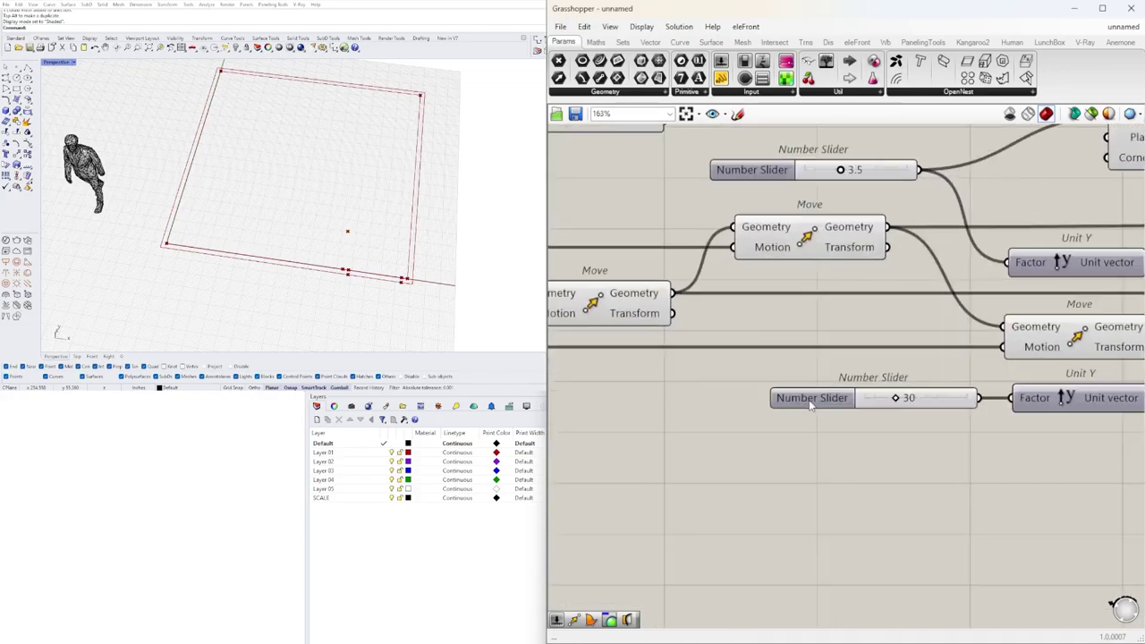
{"action": "left_click_drag", "start_coordinate": [810, 405], "coordinate": [682, 511]}
{"action": "double_click", "coordinate": [659, 442]}
{"action": "type", "text": "24"}
{"action": "key", "text": "Return"}
{"action": "double_click", "coordinate": [859, 432]}
{"action": "type", "text": "addition"}
{"action": "key", "text": "Return"}
{"action": "left_click_drag", "start_coordinate": [778, 456], "coordinate": [812, 450]}
Connect the 3.5 wall-thickness slider to the Addition's A input and shift that slider left.
{"action": "scroll", "coordinate": [814, 500], "scroll_direction": "down", "scroll_amount": 2}
{"action": "left_click_drag", "start_coordinate": [885, 284], "coordinate": [1022, 247]}
{"action": "left_click_drag", "start_coordinate": [854, 286], "coordinate": [720, 283]}
{"action": "left_click", "coordinate": [841, 279]}
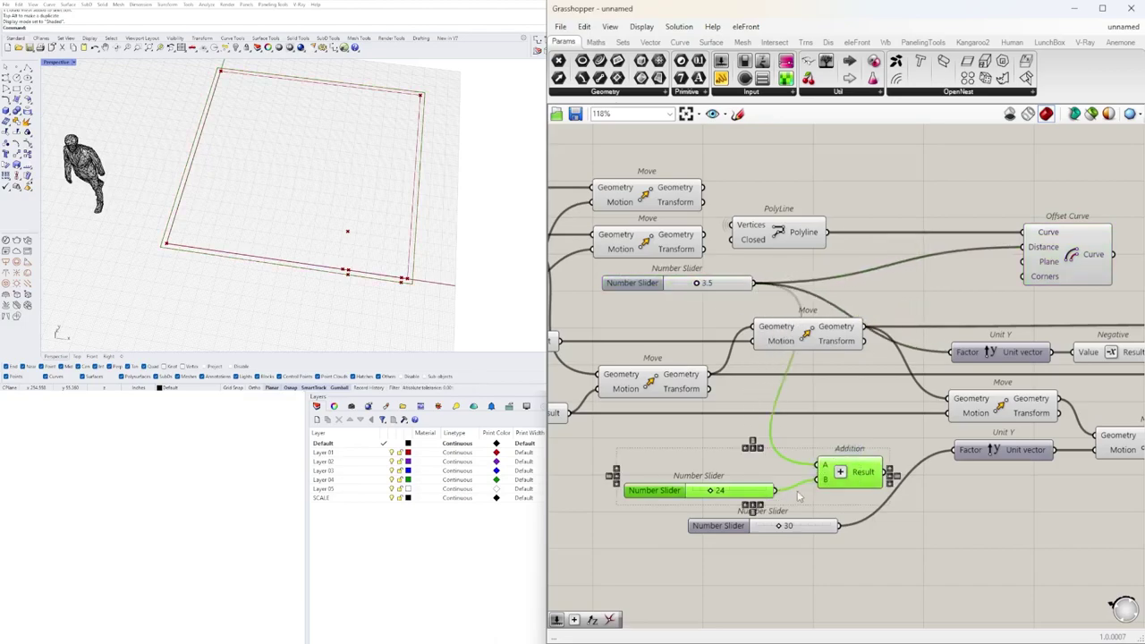
Drive the lower Unit Y with the Addition's Result, remove the 30 slider and raise the 24 slider slightly.
{"action": "left_click_drag", "start_coordinate": [766, 502], "coordinate": [784, 482]}
{"action": "left_click", "coordinate": [930, 483]}
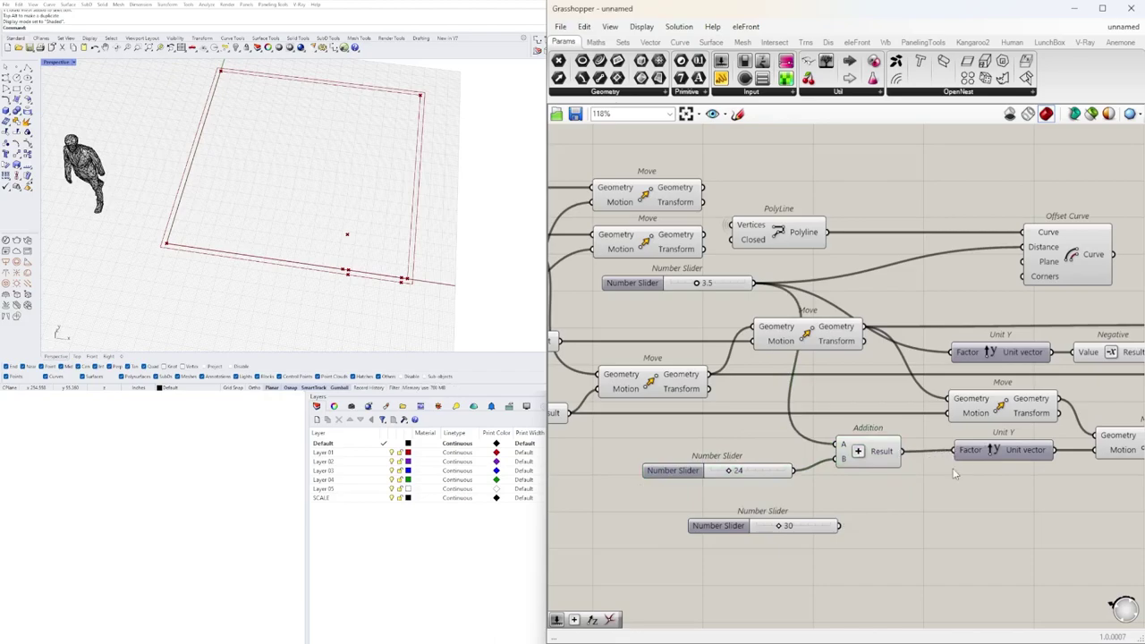
{"action": "scroll", "coordinate": [762, 483], "scroll_direction": "up", "scroll_amount": 4}
{"action": "left_click_drag", "start_coordinate": [724, 467], "coordinate": [730, 472]}
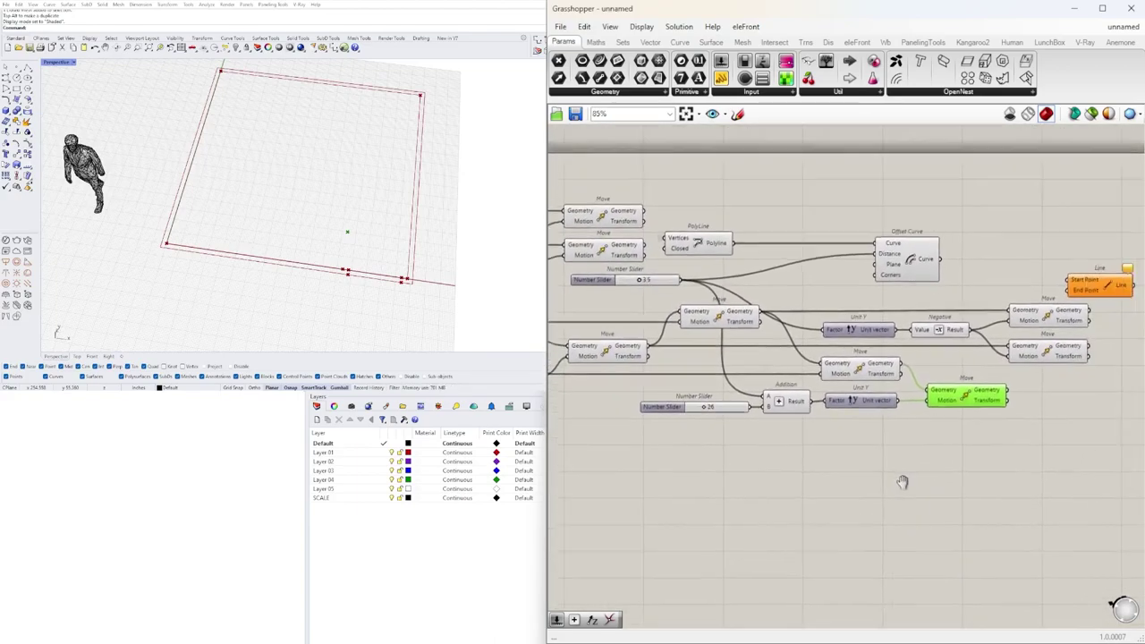
Examine the Move components one by one to identify which points they place on the wall.
{"action": "right_click_drag", "start_coordinate": [903, 482], "coordinate": [758, 488]}
{"action": "right_click_drag", "start_coordinate": [812, 452], "coordinate": [1120, 438]}
{"action": "scroll", "coordinate": [1109, 403], "scroll_direction": "down", "scroll_amount": 2}
{"action": "scroll", "coordinate": [871, 327], "scroll_direction": "up", "scroll_amount": 2}
{"action": "left_click", "coordinate": [851, 378]}
{"action": "left_click", "coordinate": [724, 273]}
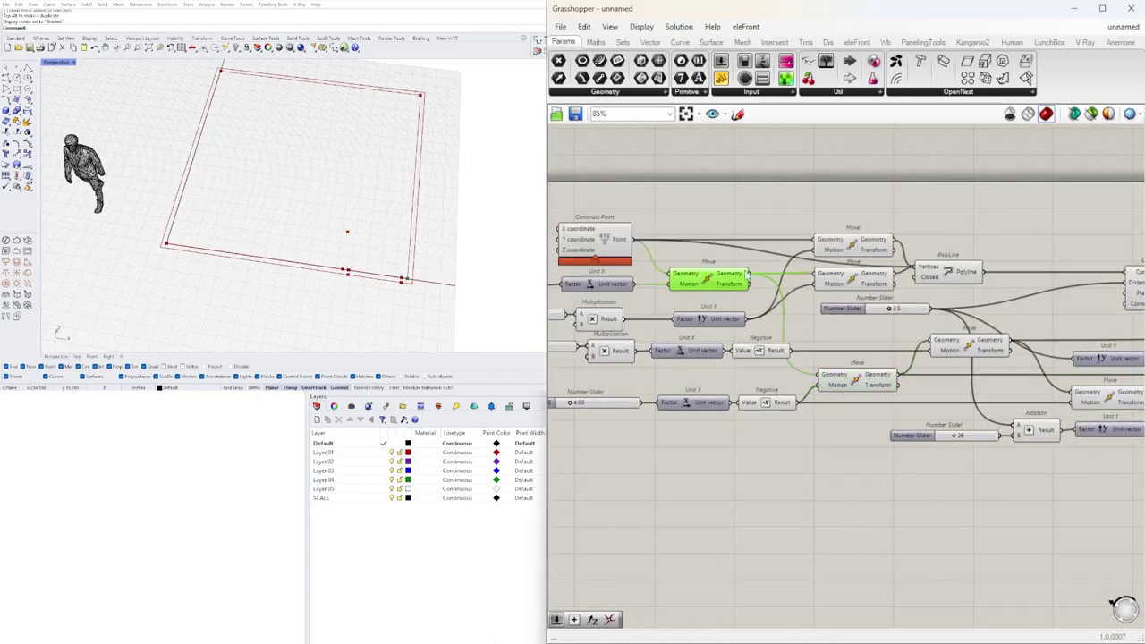
{"action": "left_click", "coordinate": [787, 290]}
{"action": "right_click_drag", "start_coordinate": [824, 284], "coordinate": [657, 306]}
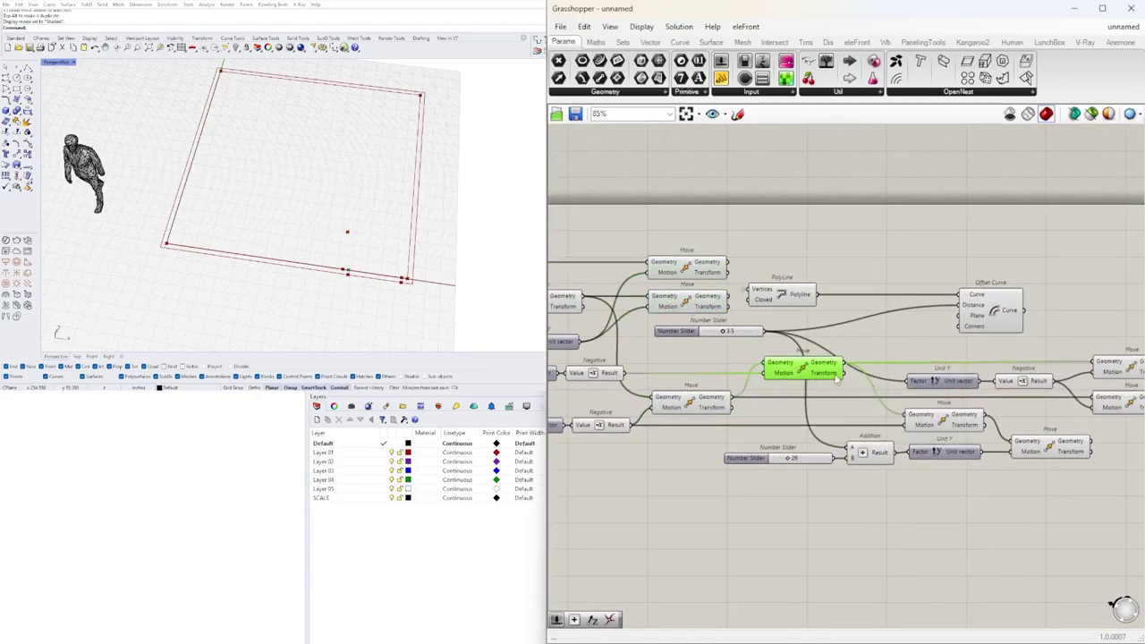
{"action": "scroll", "coordinate": [979, 374], "scroll_direction": "down", "scroll_amount": 2}
{"action": "scroll", "coordinate": [1038, 390], "scroll_direction": "up", "scroll_amount": 1}
{"action": "right_click_drag", "start_coordinate": [1038, 390], "coordinate": [974, 374]}
{"action": "left_click_drag", "start_coordinate": [1000, 401], "coordinate": [1072, 340]}
{"action": "right_click_drag", "start_coordinate": [876, 411], "coordinate": [1065, 434]}
{"action": "left_click_drag", "start_coordinate": [614, 516], "coordinate": [929, 264]}
{"action": "right_click_drag", "start_coordinate": [901, 268], "coordinate": [716, 278]}
{"action": "left_click_drag", "start_coordinate": [697, 253], "coordinate": [661, 332]}
{"action": "right_click_drag", "start_coordinate": [661, 332], "coordinate": [833, 327]}
{"action": "scroll", "coordinate": [810, 304], "scroll_direction": "up", "scroll_amount": 1}
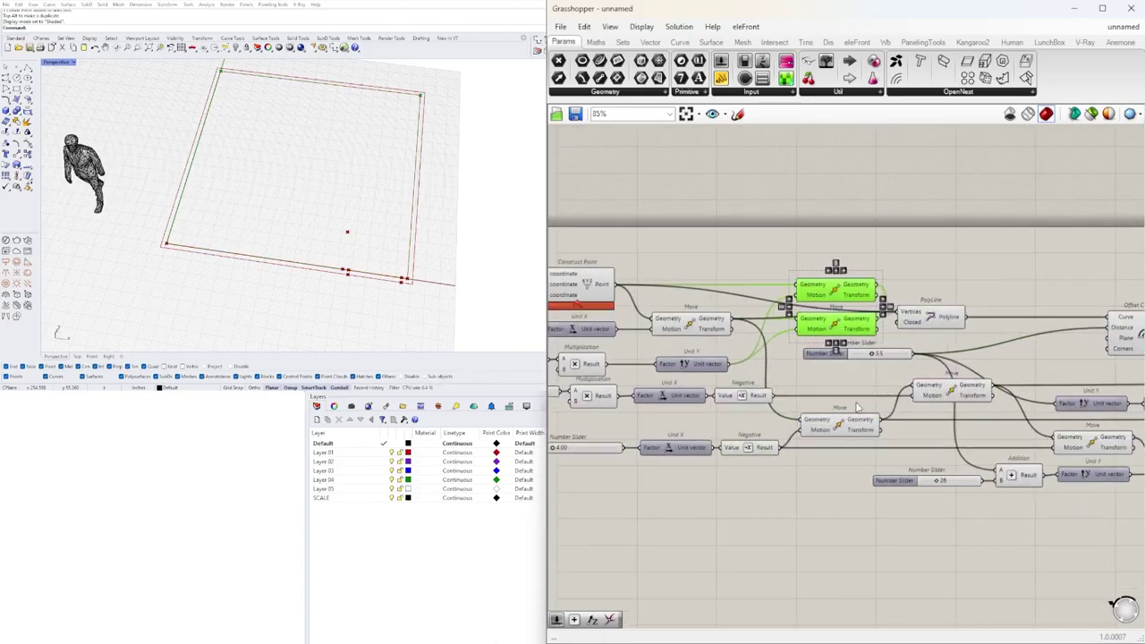
{"action": "right_click_drag", "start_coordinate": [761, 230], "coordinate": [867, 242]}
{"action": "left_click_drag", "start_coordinate": [868, 243], "coordinate": [812, 344]}
{"action": "right_click_drag", "start_coordinate": [1037, 394], "coordinate": [898, 394]}
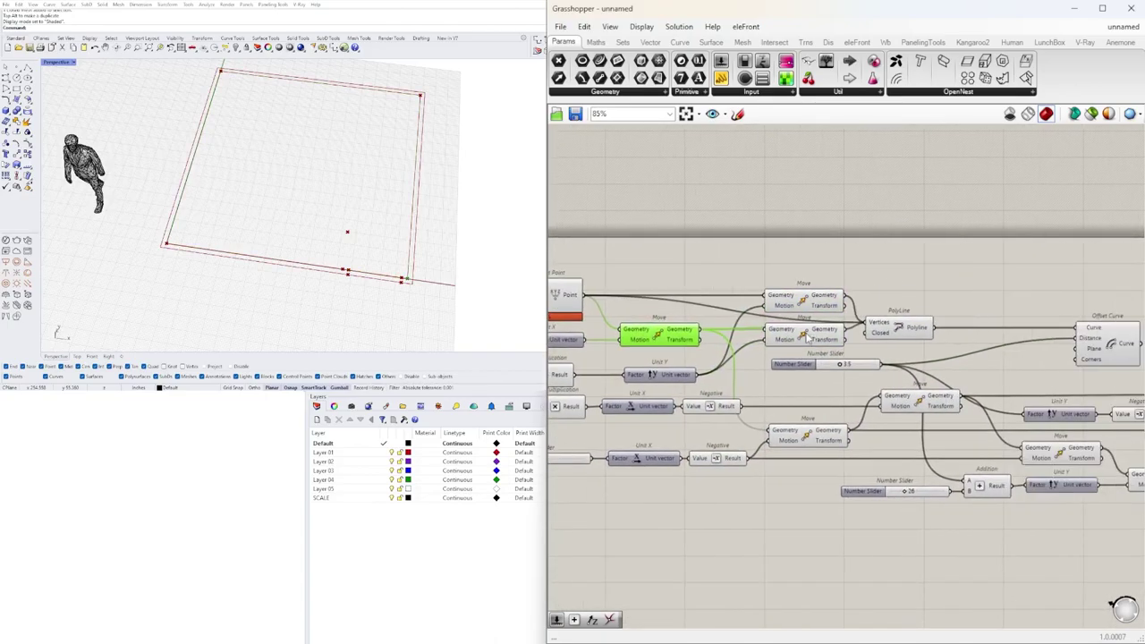
{"action": "left_click", "coordinate": [807, 436]}
{"action": "scroll", "coordinate": [904, 403], "scroll_direction": "down", "scroll_amount": 1}
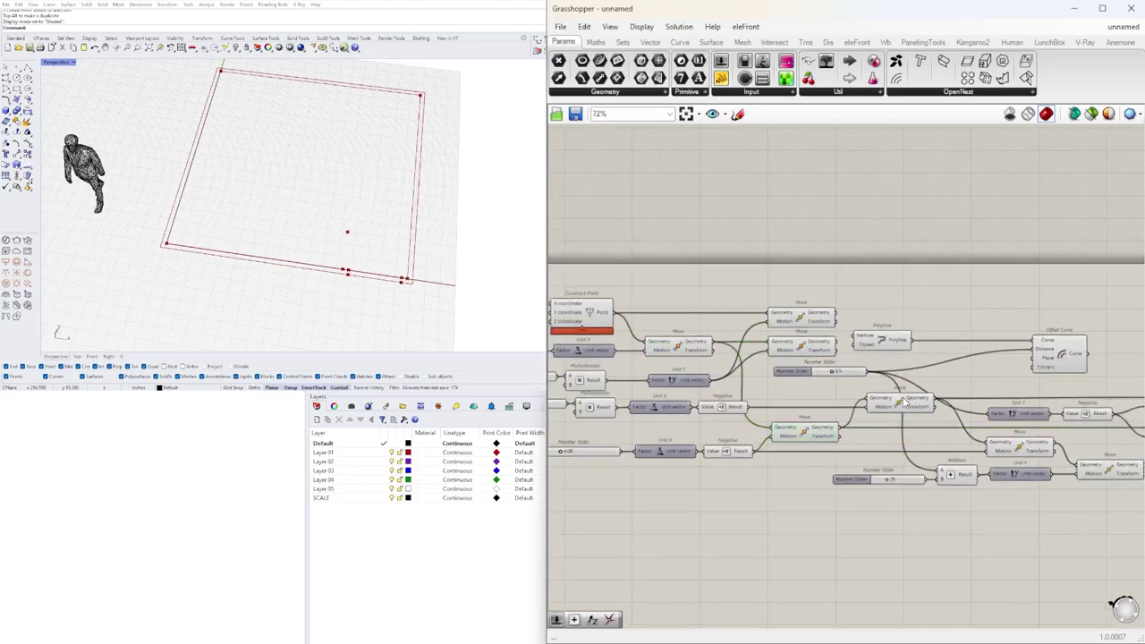
Examine the Construct Point and the Move components to identify which corner points of the room they place.
{"action": "left_click_drag", "start_coordinate": [1020, 245], "coordinate": [630, 427]}
{"action": "right_click_drag", "start_coordinate": [1143, 447], "coordinate": [970, 431]}
{"action": "left_click_drag", "start_coordinate": [1063, 453], "coordinate": [816, 336]}
{"action": "right_click_drag", "start_coordinate": [738, 307], "coordinate": [892, 328]}
{"action": "scroll", "coordinate": [892, 326], "scroll_direction": "down", "scroll_amount": 3}
{"action": "left_click", "coordinate": [806, 424]}
{"action": "scroll", "coordinate": [731, 376], "scroll_direction": "up", "scroll_amount": 2}
{"action": "left_click", "coordinate": [669, 309]}
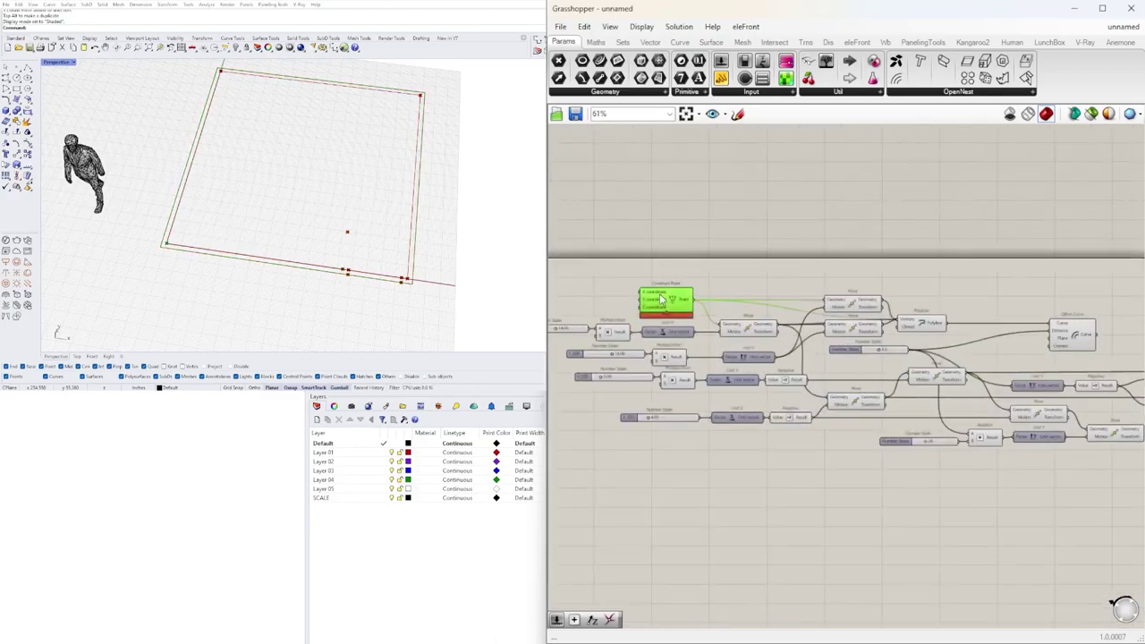
{"action": "scroll", "coordinate": [670, 310], "scroll_direction": "up", "scroll_amount": 3}
{"action": "scroll", "coordinate": [939, 411], "scroll_direction": "down", "scroll_amount": 1}
{"action": "right_click_drag", "start_coordinate": [1096, 535], "coordinate": [850, 481]}
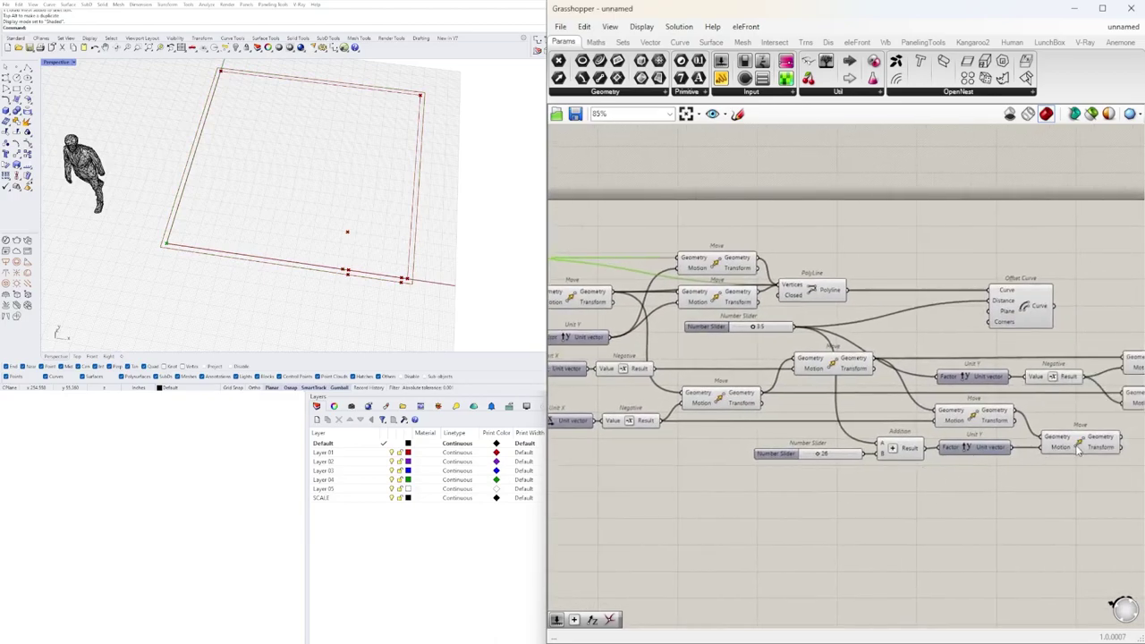
Move the lower number slider, Addition and Unit Y downward, then duplicate the last Move component beneath the original.
{"action": "left_click_drag", "start_coordinate": [961, 461], "coordinate": [961, 525]}
{"action": "left_click", "coordinate": [1081, 450]}
{"action": "left_click_drag", "start_coordinate": [1087, 477], "coordinate": [1086, 478], "text": "alt"}
{"action": "scroll", "coordinate": [1069, 480], "scroll_direction": "down", "scroll_amount": 2}
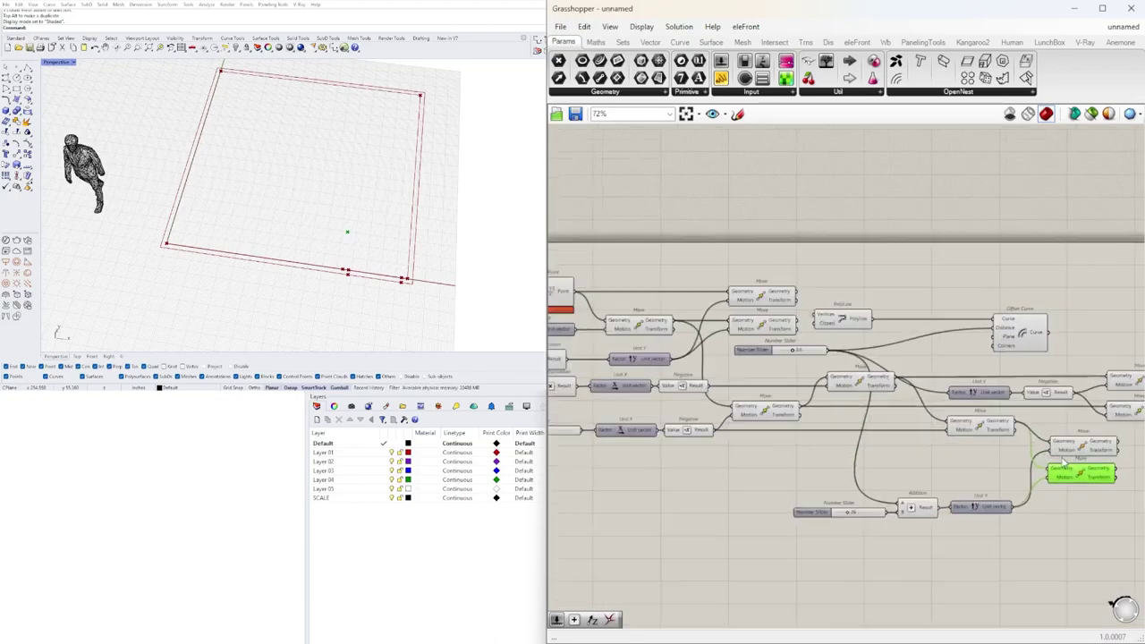
Shift the two lower Move components down until they sit level with the lower Unit Y.
{"action": "scroll", "coordinate": [1074, 480], "scroll_direction": "up", "scroll_amount": 1}
{"action": "left_click_drag", "start_coordinate": [1136, 561], "coordinate": [1060, 451]}
{"action": "right_click_drag", "start_coordinate": [1064, 467], "coordinate": [967, 494]}
{"action": "left_click_drag", "start_coordinate": [977, 494], "coordinate": [995, 526]}
{"action": "right_click_drag", "start_coordinate": [626, 437], "coordinate": [802, 445]}
{"action": "scroll", "coordinate": [801, 446], "scroll_direction": "down", "scroll_amount": 3}
{"action": "scroll", "coordinate": [791, 460], "scroll_direction": "up", "scroll_amount": 2}
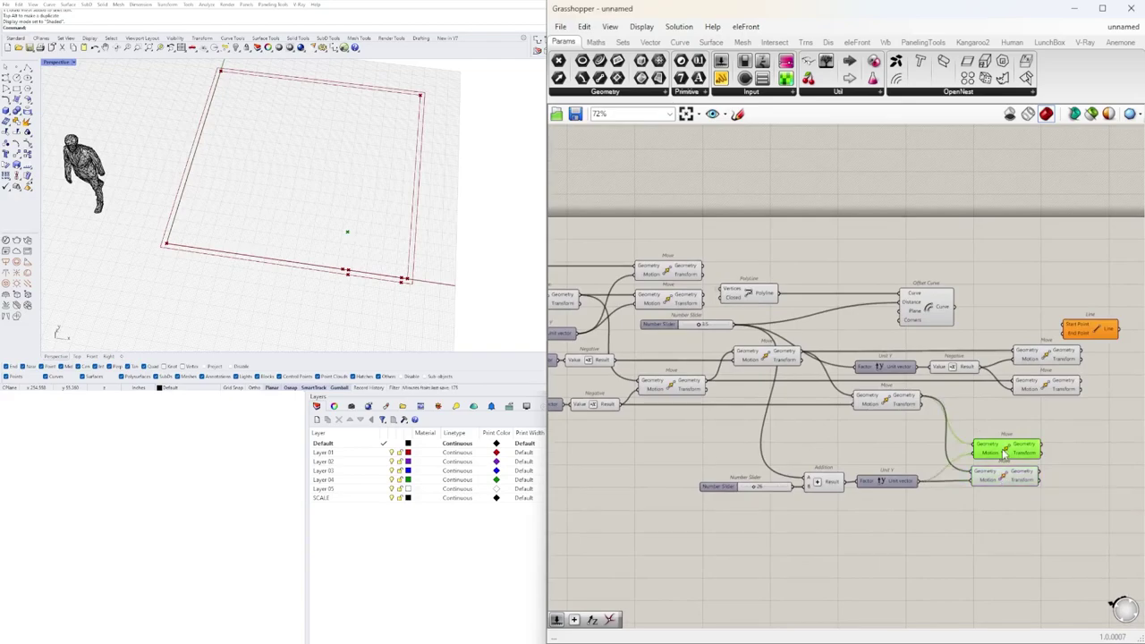
Connect the Construct Point's output to the Geometry input of the duplicated Move, so the room corner is moved along Y.
{"action": "right_click_drag", "start_coordinate": [754, 444], "coordinate": [904, 444]}
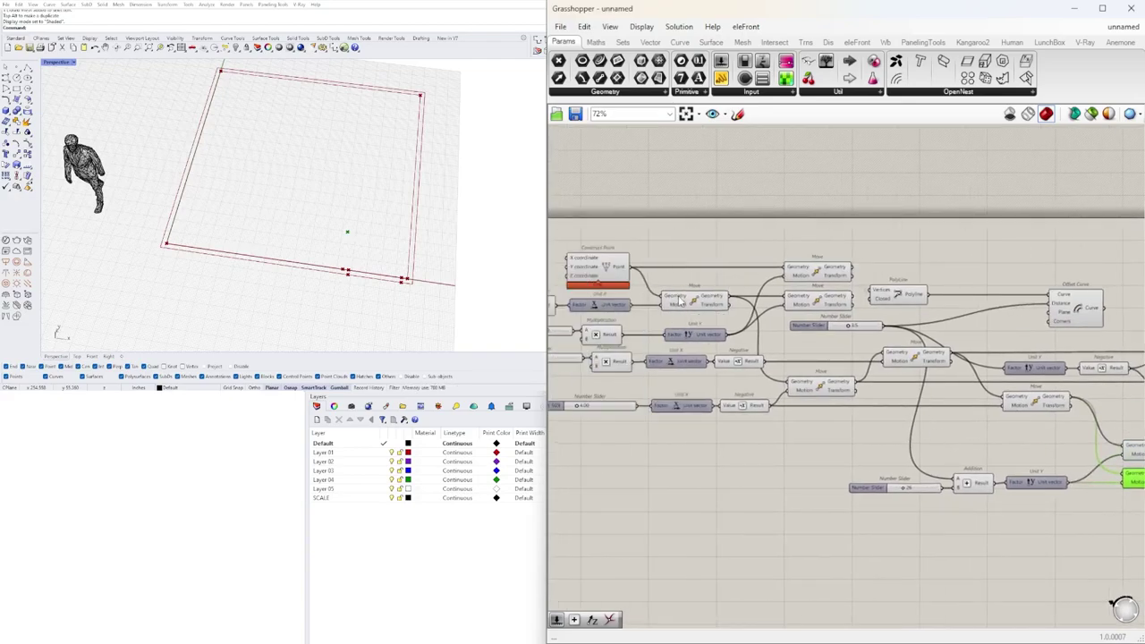
{"action": "left_click", "coordinate": [606, 273]}
{"action": "right_click_drag", "start_coordinate": [678, 274], "coordinate": [644, 278]}
{"action": "left_click_drag", "start_coordinate": [1085, 454], "coordinate": [1088, 452]}
{"action": "right_click_drag", "start_coordinate": [1051, 456], "coordinate": [743, 463]}
{"action": "scroll", "coordinate": [744, 466], "scroll_direction": "up", "scroll_amount": 3}
{"action": "left_click", "coordinate": [856, 456]}
{"action": "left_click", "coordinate": [664, 369]}
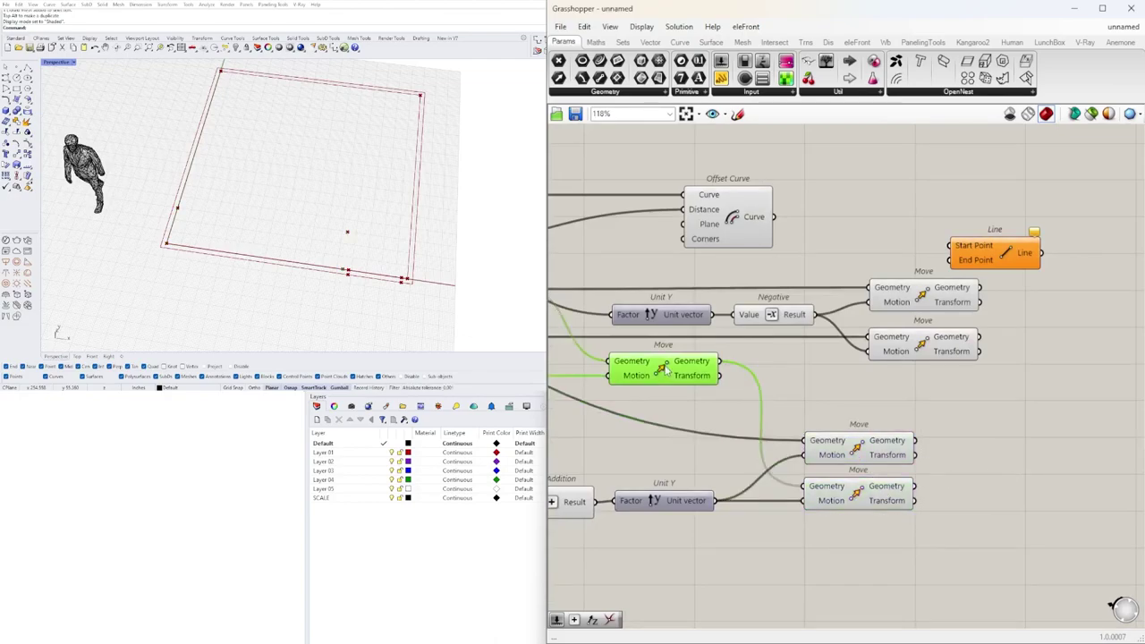
Add a PolyLine component and connect the Geometry output of the Move above the lower pair to its Vertices.
{"action": "double_click", "coordinate": [990, 396]}
{"action": "type", "text": "POLYL"}
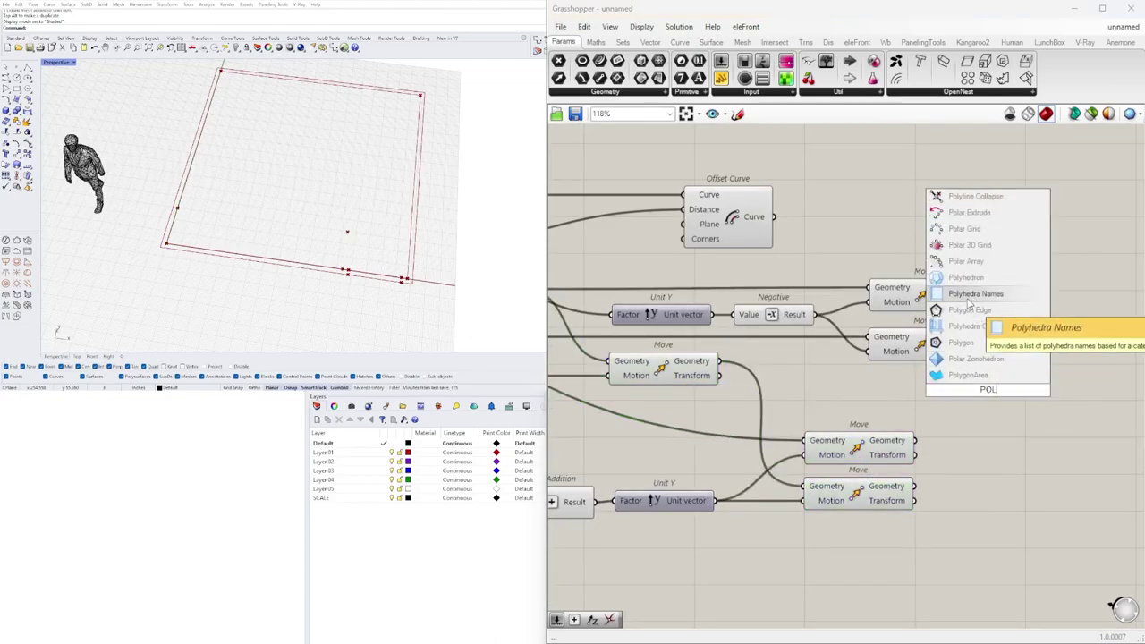
{"action": "left_click", "coordinate": [961, 359]}
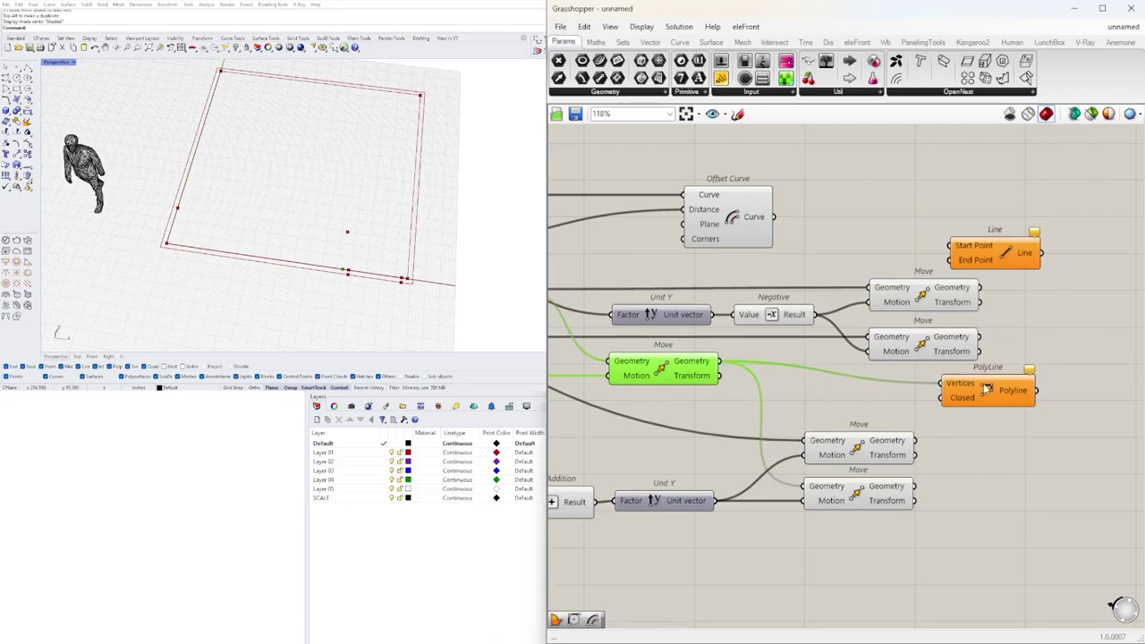
{"action": "left_click_drag", "start_coordinate": [982, 387], "coordinate": [1016, 387]}
Swap the vertical order of the two lower Move components to untangle their Geometry wires.
{"action": "left_click", "coordinate": [882, 451]}
{"action": "left_click", "coordinate": [881, 497]}
{"action": "mouse_move", "coordinate": [881, 497]}
{"action": "left_mouse_down"}
{"action": "mouse_move", "coordinate": [873, 411]}
{"action": "mouse_move", "coordinate": [874, 494]}
{"action": "left_mouse_up"}
{"action": "left_click", "coordinate": [872, 449], "text": "shift"}
{"action": "left_click", "coordinate": [950, 501]}
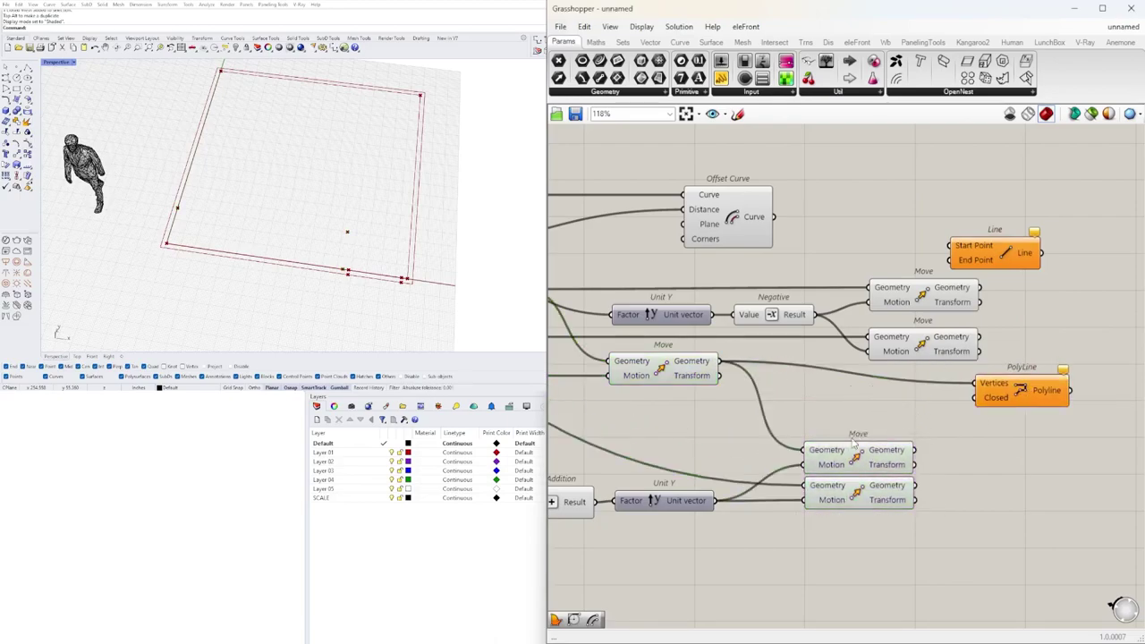
Raise the lower number slider, Addition, Unit Y and paired Move components closer to the components above.
{"action": "scroll", "coordinate": [859, 465], "scroll_direction": "down", "scroll_amount": 3}
{"action": "right_click_drag", "start_coordinate": [859, 483], "coordinate": [984, 478]}
{"action": "left_click_drag", "start_coordinate": [1037, 527], "coordinate": [733, 450]}
{"action": "scroll", "coordinate": [942, 470], "scroll_direction": "up", "scroll_amount": 3}
{"action": "left_click_drag", "start_coordinate": [1004, 447], "coordinate": [1004, 397]}
{"action": "left_click", "coordinate": [1100, 438]}
{"action": "right_click_drag", "start_coordinate": [1110, 429], "coordinate": [924, 441]}
Shift the new PolyLine component to the right, clear of the Move components.
{"action": "left_click_drag", "start_coordinate": [999, 391], "coordinate": [1067, 370]}
{"action": "left_click", "coordinate": [975, 403]}
{"action": "scroll", "coordinate": [907, 391], "scroll_direction": "down", "scroll_amount": 2}
{"action": "right_click_drag", "start_coordinate": [907, 391], "coordinate": [926, 448]}
{"action": "scroll", "coordinate": [928, 443], "scroll_direction": "up", "scroll_amount": 2}
{"action": "left_click", "coordinate": [932, 400]}
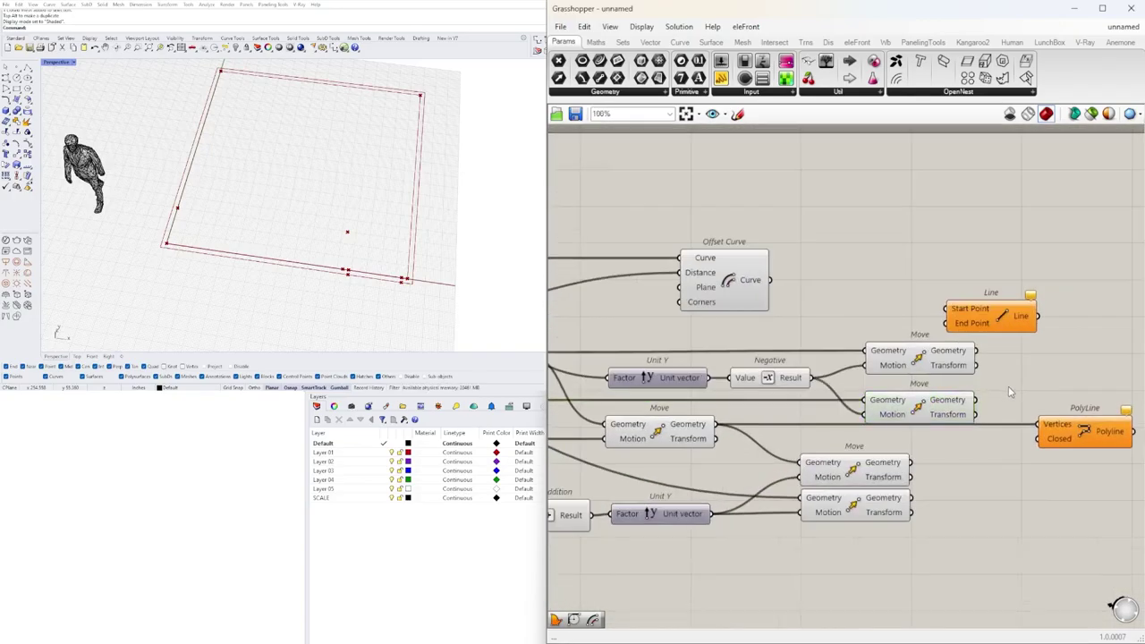
Shift the lower Unit Y and Move group slightly up and left, then bring the new PolyLine closer to it.
{"action": "scroll", "coordinate": [1009, 390], "scroll_direction": "down", "scroll_amount": 2}
{"action": "scroll", "coordinate": [970, 544], "scroll_direction": "up", "scroll_amount": 1}
{"action": "left_click_drag", "start_coordinate": [968, 550], "coordinate": [551, 445]}
{"action": "scroll", "coordinate": [913, 438], "scroll_direction": "up", "scroll_amount": 3}
{"action": "left_click_drag", "start_coordinate": [908, 438], "coordinate": [856, 420]}
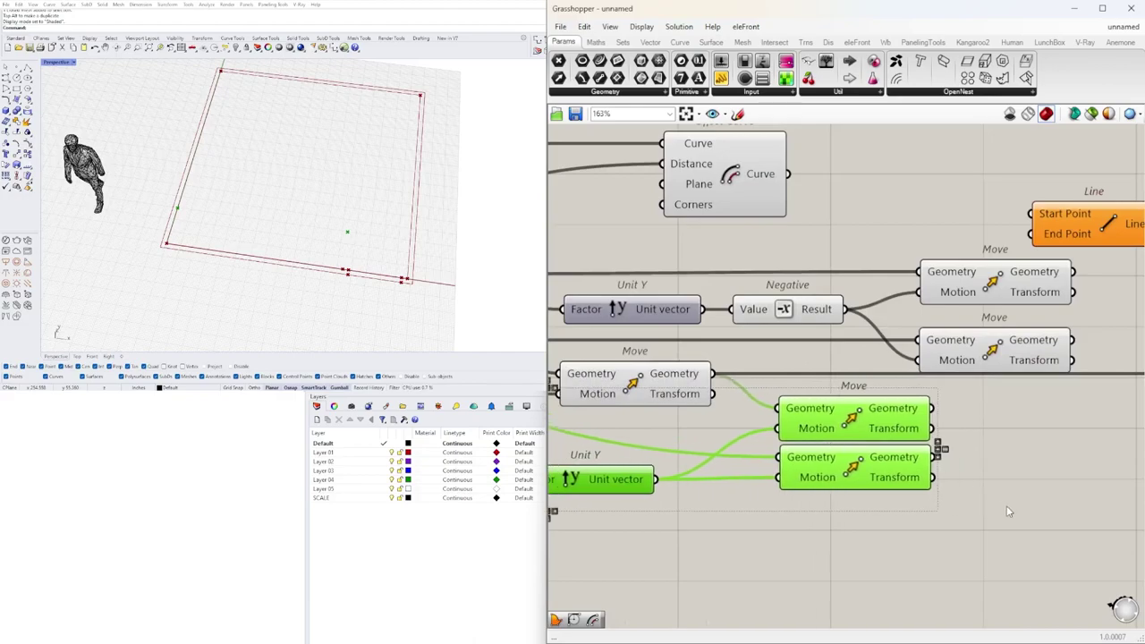
{"action": "left_click", "coordinate": [1006, 508]}
{"action": "scroll", "coordinate": [1005, 508], "scroll_direction": "down", "scroll_amount": 3}
{"action": "right_click_drag", "start_coordinate": [1123, 437], "coordinate": [973, 426]}
{"action": "left_click_drag", "start_coordinate": [973, 426], "coordinate": [869, 432]}
{"action": "scroll", "coordinate": [805, 426], "scroll_direction": "up", "scroll_amount": 2}
Connect the Geometry outputs of both lower Move components to the PolyLine's Vertices as additional inputs.
{"action": "left_click", "coordinate": [747, 455]}
{"action": "left_click", "coordinate": [753, 505]}
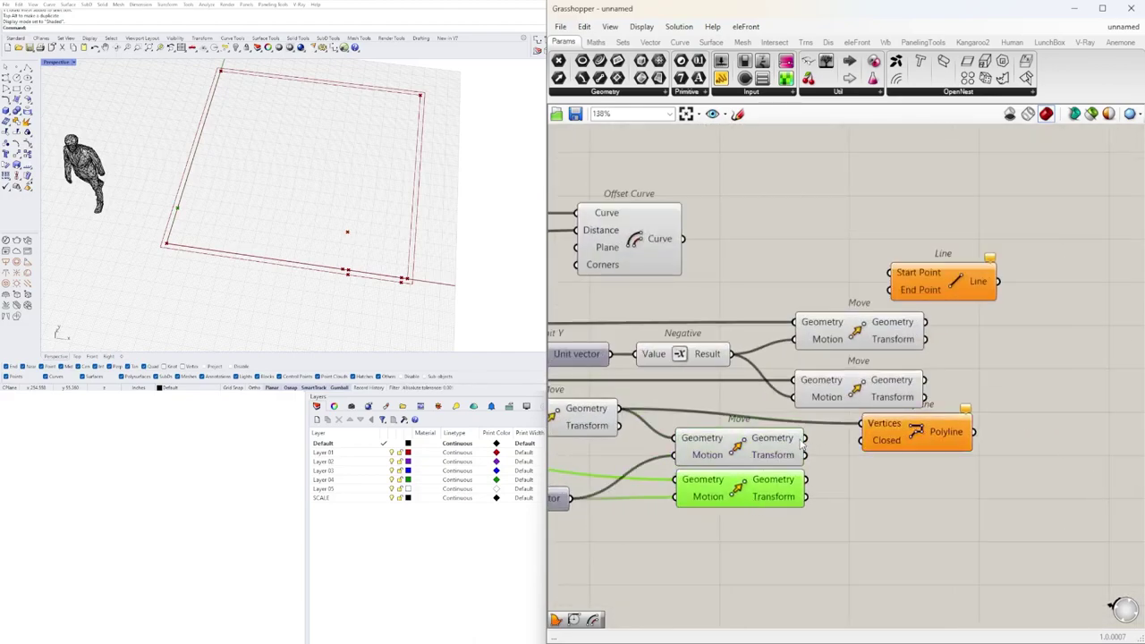
{"action": "scroll", "coordinate": [802, 446], "scroll_direction": "down", "scroll_amount": 2}
{"action": "scroll", "coordinate": [805, 457], "scroll_direction": "up", "scroll_amount": 2}
{"action": "left_click", "coordinate": [842, 462]}
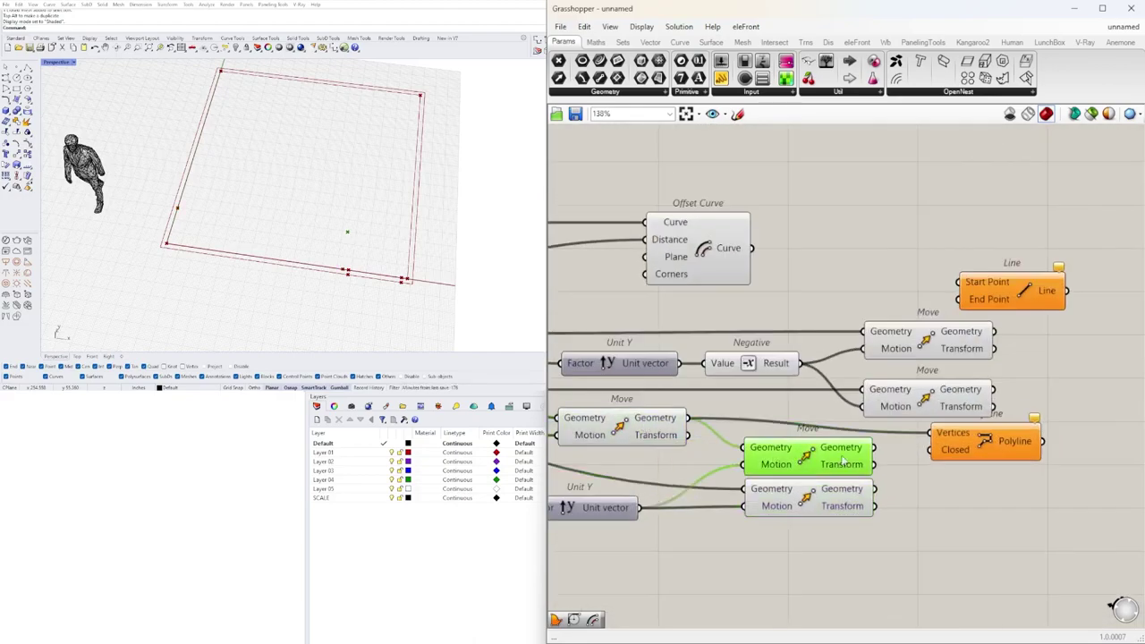
{"action": "left_click", "coordinate": [935, 438]}
{"action": "left_click", "coordinate": [1013, 505]}
{"action": "scroll", "coordinate": [1018, 515], "scroll_direction": "down", "scroll_amount": 4}
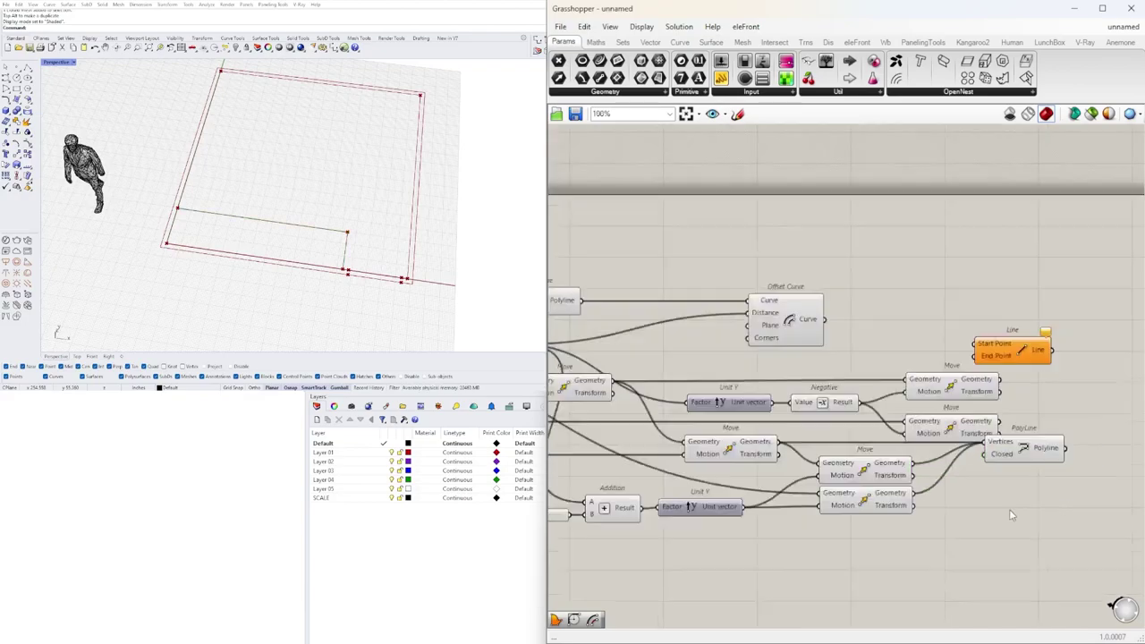
Nudge the lower Move and PolyLine group and the Unit Y, Negative and Move branch above it slightly to the right.
{"action": "left_click_drag", "start_coordinate": [1071, 552], "coordinate": [642, 425]}
{"action": "left_click_drag", "start_coordinate": [808, 435], "coordinate": [823, 448]}
{"action": "left_click_drag", "start_coordinate": [1060, 418], "coordinate": [794, 363]}
{"action": "left_click_drag", "start_coordinate": [813, 400], "coordinate": [827, 400]}
{"action": "left_click", "coordinate": [789, 367]}
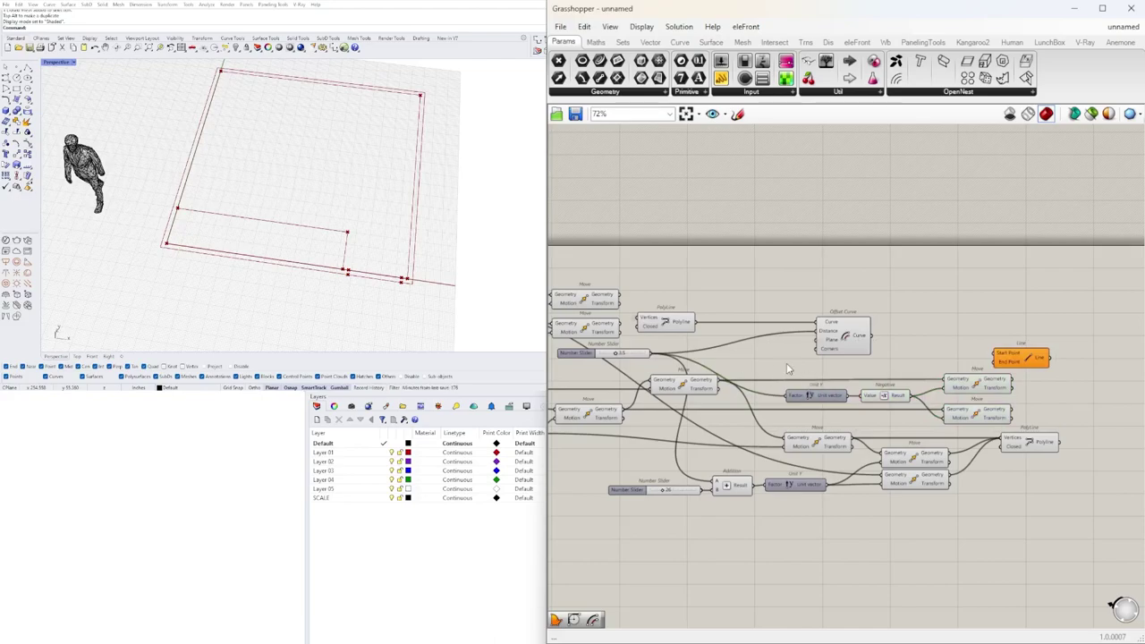
Shift the first Offset Curve and the downstream components to the right, away from the wall-thickness slider.
{"action": "right_click_drag", "start_coordinate": [740, 389], "coordinate": [797, 388]}
{"action": "left_click", "coordinate": [807, 325]}
{"action": "right_click_drag", "start_coordinate": [808, 325], "coordinate": [727, 355]}
{"action": "scroll", "coordinate": [1076, 441], "scroll_direction": "down", "scroll_amount": 3}
{"action": "scroll", "coordinate": [1098, 474], "scroll_direction": "up", "scroll_amount": 3}
{"action": "left_click_drag", "start_coordinate": [1080, 556], "coordinate": [681, 320]}
{"action": "left_click", "coordinate": [601, 500], "text": "shift"}
{"action": "left_click_drag", "start_coordinate": [797, 342], "coordinate": [839, 343]}
Delete the unused Line component and move the Move component below the wall-thickness slider slightly to the right.
{"action": "left_click", "coordinate": [930, 347]}
{"action": "left_click", "coordinate": [1025, 369]}
{"action": "key", "text": "Delete"}
{"action": "right_click_drag", "start_coordinate": [759, 437], "coordinate": [871, 434]}
{"action": "left_click_drag", "start_coordinate": [768, 401], "coordinate": [803, 394]}
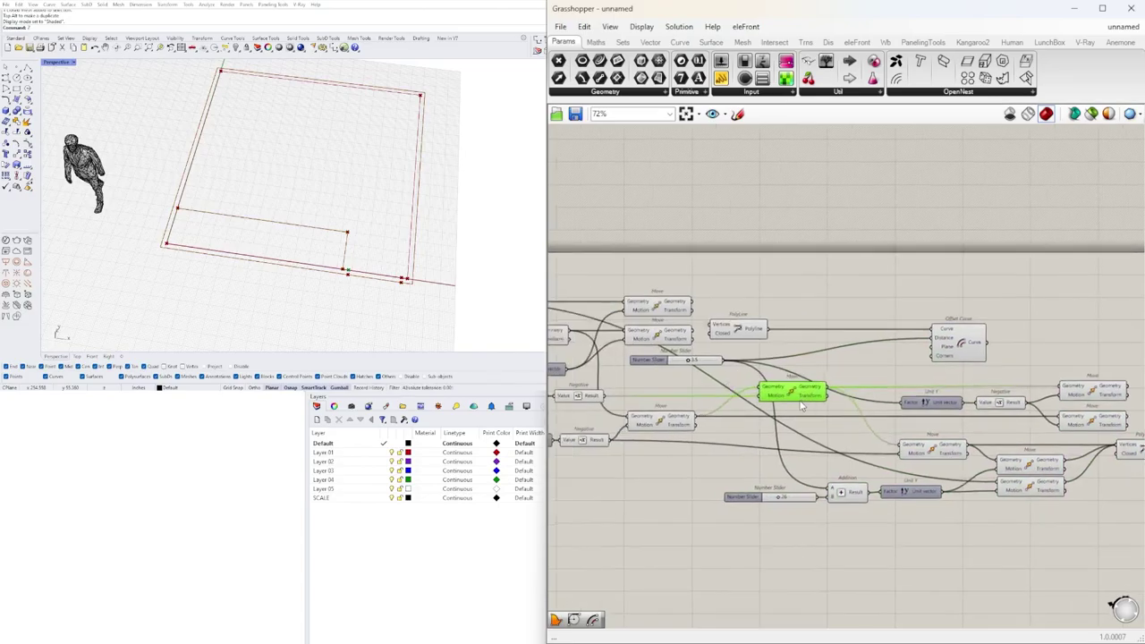
Duplicate the Offset Curve component and connect the new PolyLine's output to the copy's Curve input.
{"action": "scroll", "coordinate": [975, 343], "scroll_direction": "up", "scroll_amount": 5}
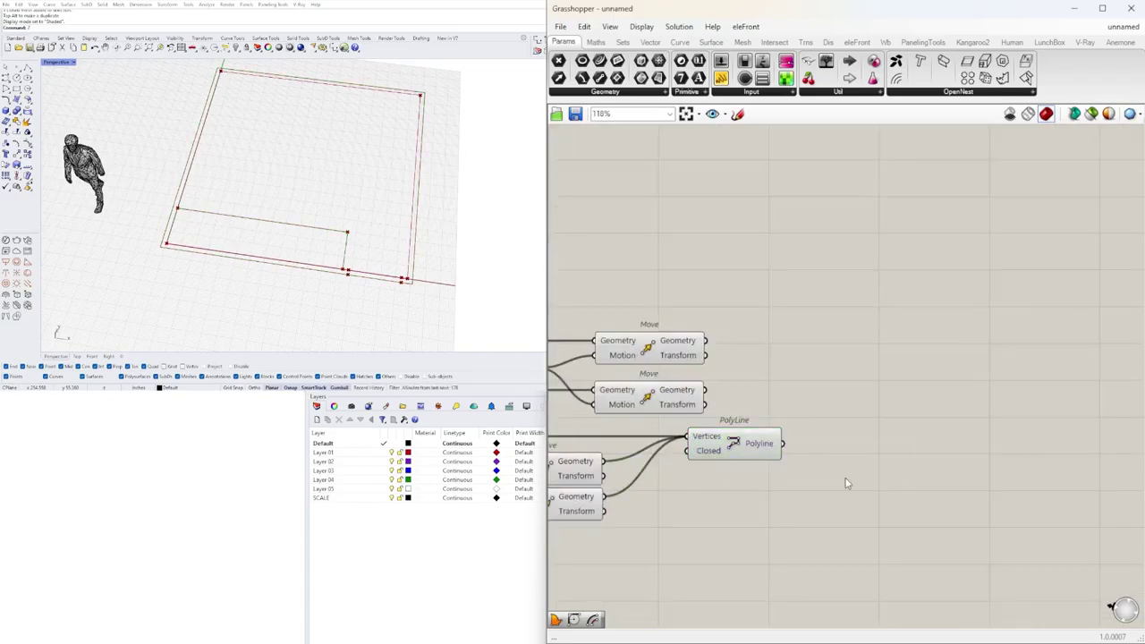
{"action": "scroll", "coordinate": [901, 473], "scroll_direction": "down", "scroll_amount": 5}
{"action": "left_click_drag", "start_coordinate": [1006, 334], "coordinate": [1052, 324], "text": "alt"}
{"action": "scroll", "coordinate": [926, 431], "scroll_direction": "up", "scroll_amount": 2}
{"action": "left_click_drag", "start_coordinate": [932, 436], "coordinate": [1050, 266]}
{"action": "left_click_drag", "start_coordinate": [1088, 285], "coordinate": [1077, 304]}
Insert a Relay and a Negative component into the wire feeding the second Offset Curve's Distance.
{"action": "double_click", "coordinate": [983, 417]}
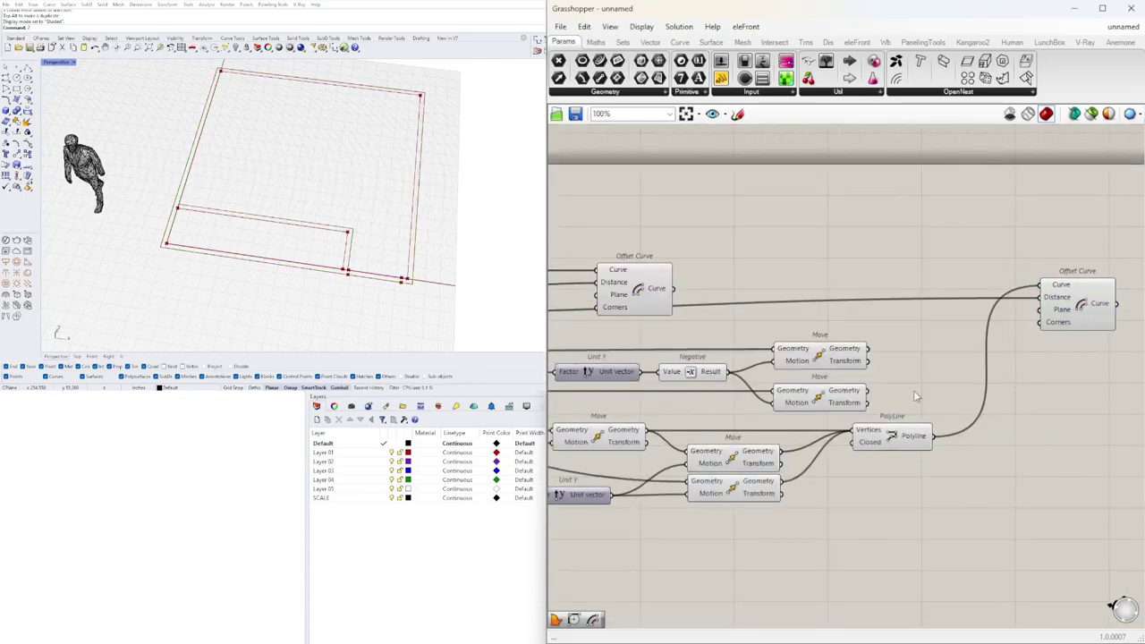
{"action": "double_click", "coordinate": [897, 335]}
{"action": "type", "text": "neg"}
{"action": "left_click", "coordinate": [870, 329]}
{"action": "left_click_drag", "start_coordinate": [902, 347], "coordinate": [956, 265]}
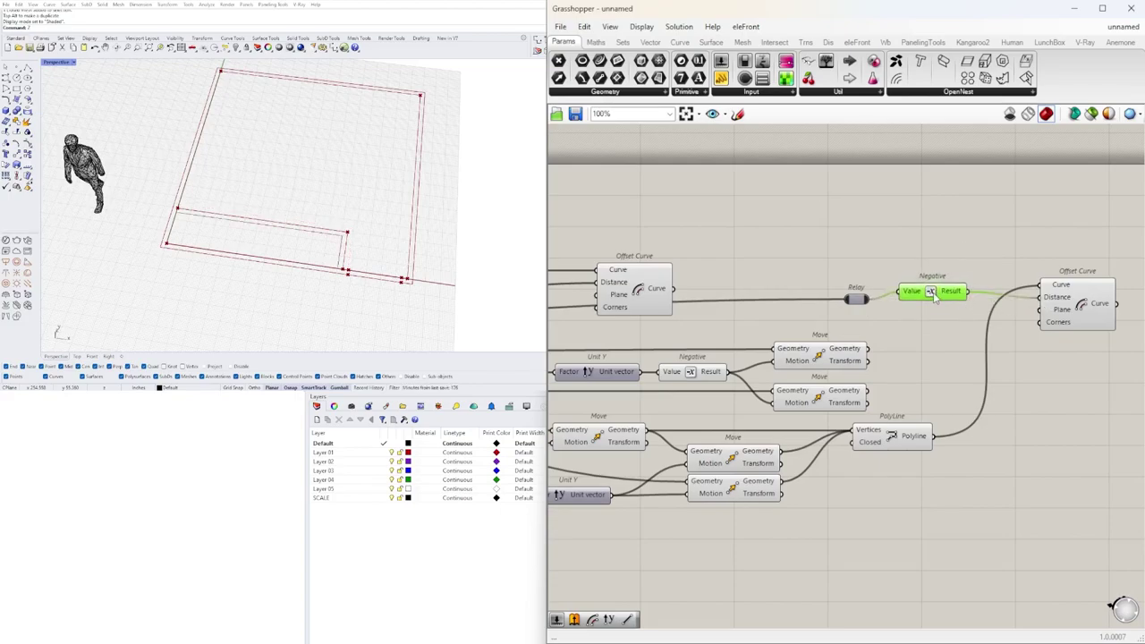
Move the Relay, Negative and second Offset Curve down slightly as a group.
{"action": "left_click_drag", "start_coordinate": [1059, 244], "coordinate": [819, 302]}
{"action": "left_click_drag", "start_coordinate": [1072, 301], "coordinate": [1072, 318]}
{"action": "left_click", "coordinate": [975, 333]}
{"action": "scroll", "coordinate": [856, 462], "scroll_direction": "up", "scroll_amount": 2}
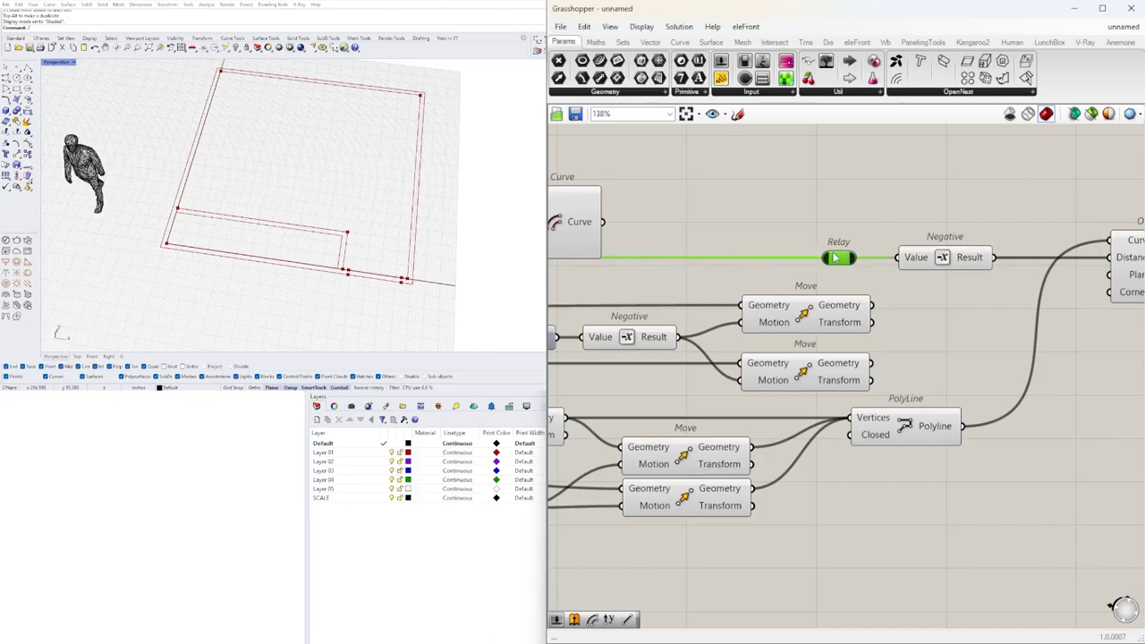
{"action": "left_click", "coordinate": [1002, 215]}
{"action": "right_click_drag", "start_coordinate": [1092, 230], "coordinate": [837, 283]}
Check the second offset in the viewport, then add a Discontinuity component fed by that Offset Curve's output.
{"action": "left_click", "coordinate": [939, 309]}
{"action": "scroll", "coordinate": [230, 259], "scroll_direction": "down", "scroll_amount": 3}
{"action": "scroll", "coordinate": [230, 258], "scroll_direction": "up", "scroll_amount": 4}
{"action": "right_click_drag", "start_coordinate": [234, 256], "coordinate": [289, 256]}
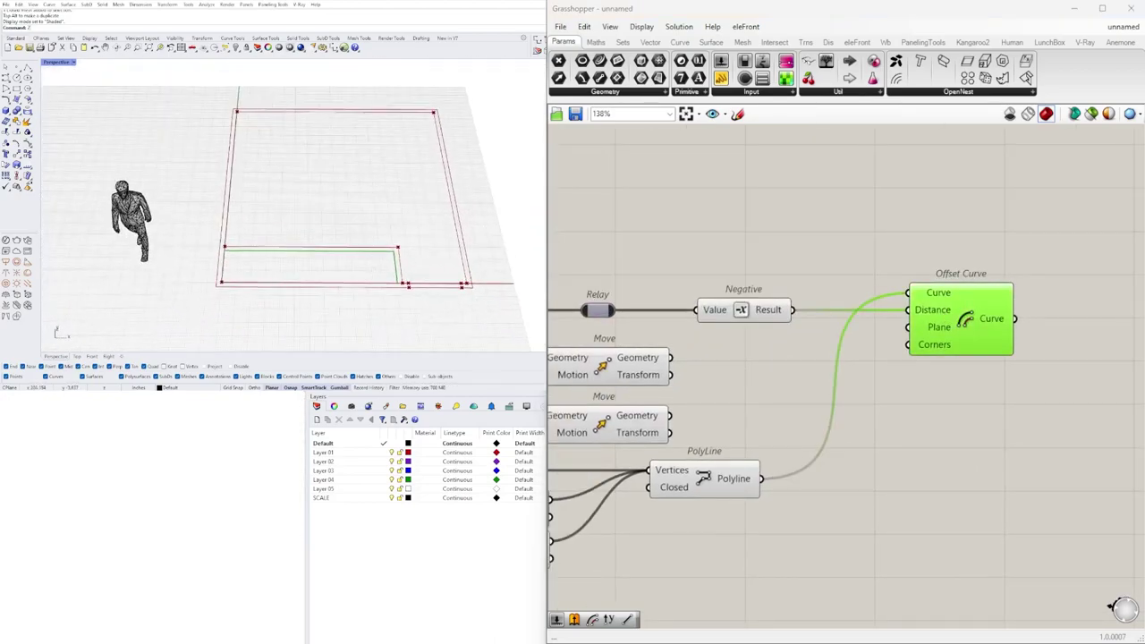
{"action": "right_click_drag", "start_coordinate": [1105, 370], "coordinate": [947, 438]}
{"action": "double_click", "coordinate": [936, 462]}
{"action": "type", "text": "dis"}
{"action": "left_click", "coordinate": [934, 409]}
{"action": "left_click_drag", "start_coordinate": [893, 446], "coordinate": [986, 406]}
{"action": "right_click_drag", "start_coordinate": [1047, 442], "coordinate": [856, 458]}
{"action": "scroll", "coordinate": [889, 429], "scroll_direction": "up", "scroll_amount": 3}
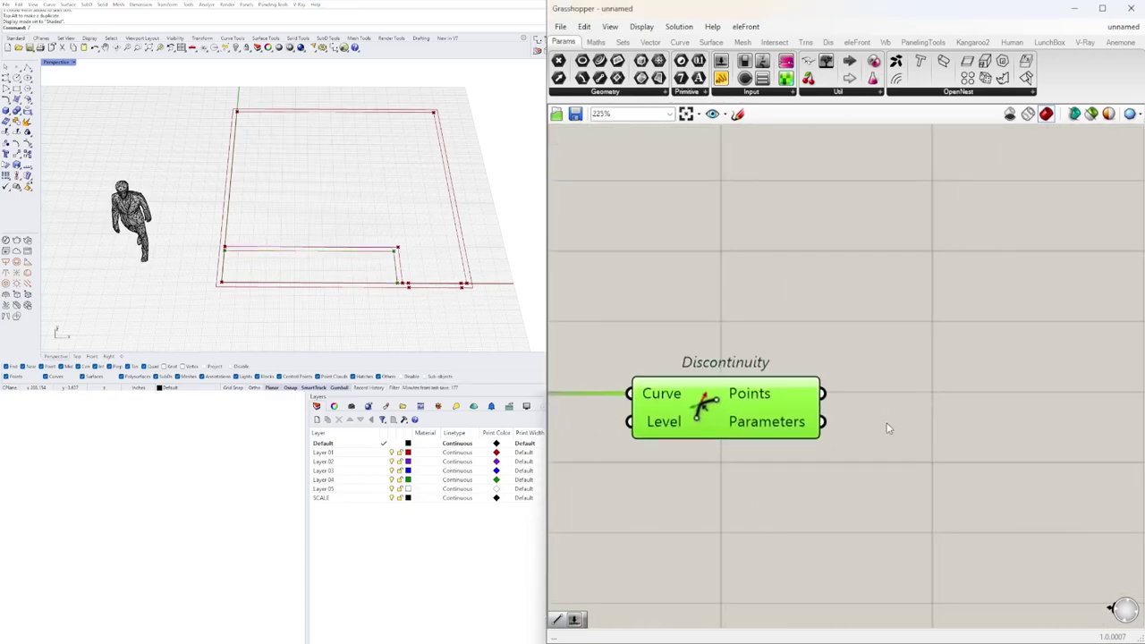
Add a List Item component fed by the Discontinuity's Points and give it extra +1 and +2 outputs.
{"action": "scroll", "coordinate": [889, 428], "scroll_direction": "down", "scroll_amount": 3}
{"action": "double_click", "coordinate": [919, 404]}
{"action": "type", "text": "ITE"}
{"action": "left_click", "coordinate": [888, 389]}
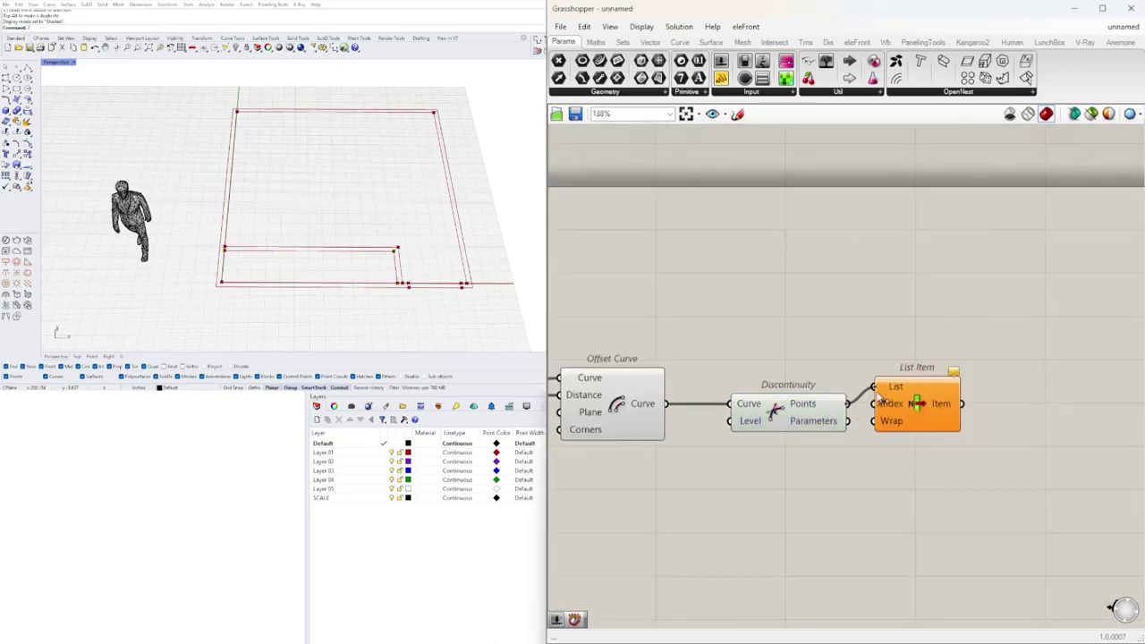
{"action": "scroll", "coordinate": [926, 429], "scroll_direction": "up", "scroll_amount": 3}
{"action": "scroll", "coordinate": [890, 349], "scroll_direction": "down", "scroll_amount": 4}
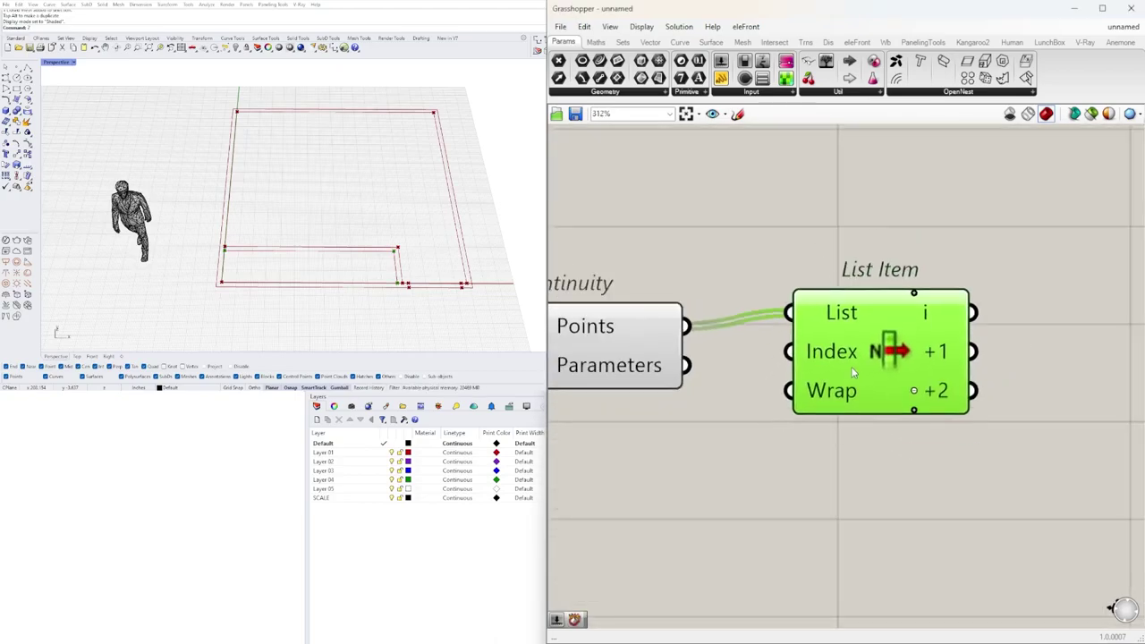
Turn off the preview of the Discontinuity component.
{"action": "scroll", "coordinate": [825, 354], "scroll_direction": "down", "scroll_amount": 5}
{"action": "left_click", "coordinate": [836, 355]}
{"action": "right_click_drag", "start_coordinate": [791, 359], "coordinate": [984, 348]}
{"action": "scroll", "coordinate": [985, 347], "scroll_direction": "up", "scroll_amount": 4}
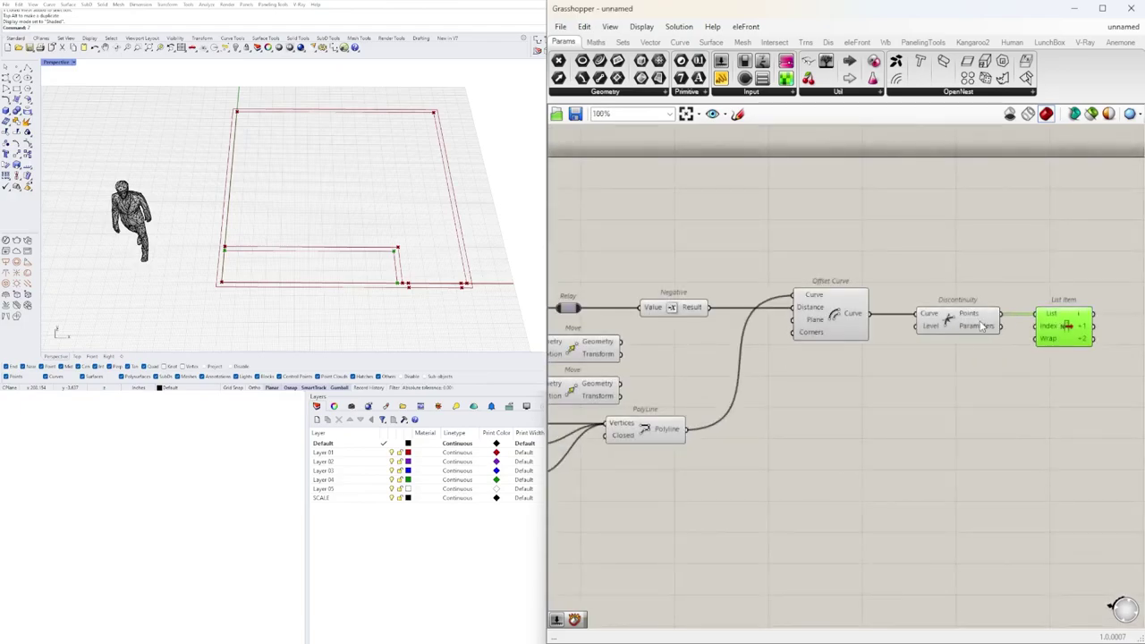
{"action": "left_click", "coordinate": [959, 323]}
{"action": "left_click", "coordinate": [1071, 303]}
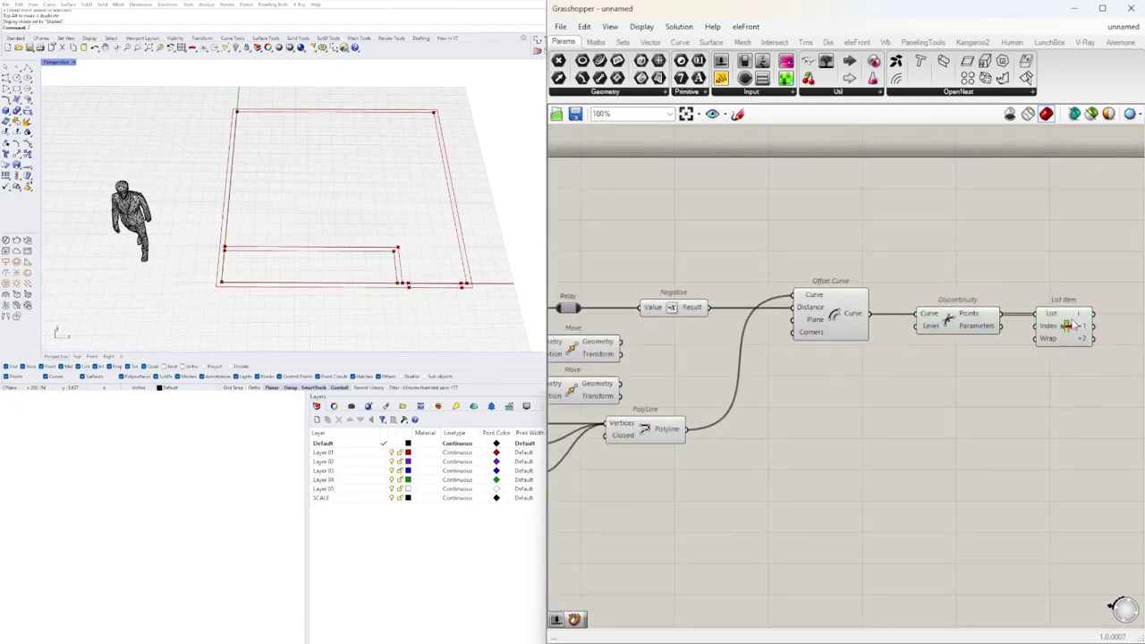
{"action": "left_click", "coordinate": [954, 324]}
{"action": "middle_click", "coordinate": [953, 317]}
{"action": "left_click", "coordinate": [953, 265]}
Inspect the second Offset Curve and its source PolyLine in the viewport to see where the inner wall runs.
{"action": "left_click", "coordinate": [835, 308]}
{"action": "middle_click", "coordinate": [835, 307]}
{"action": "right_click_drag", "start_coordinate": [659, 405], "coordinate": [777, 396]}
{"action": "left_click", "coordinate": [764, 421]}
{"action": "right_click_drag", "start_coordinate": [743, 453], "coordinate": [933, 455]}
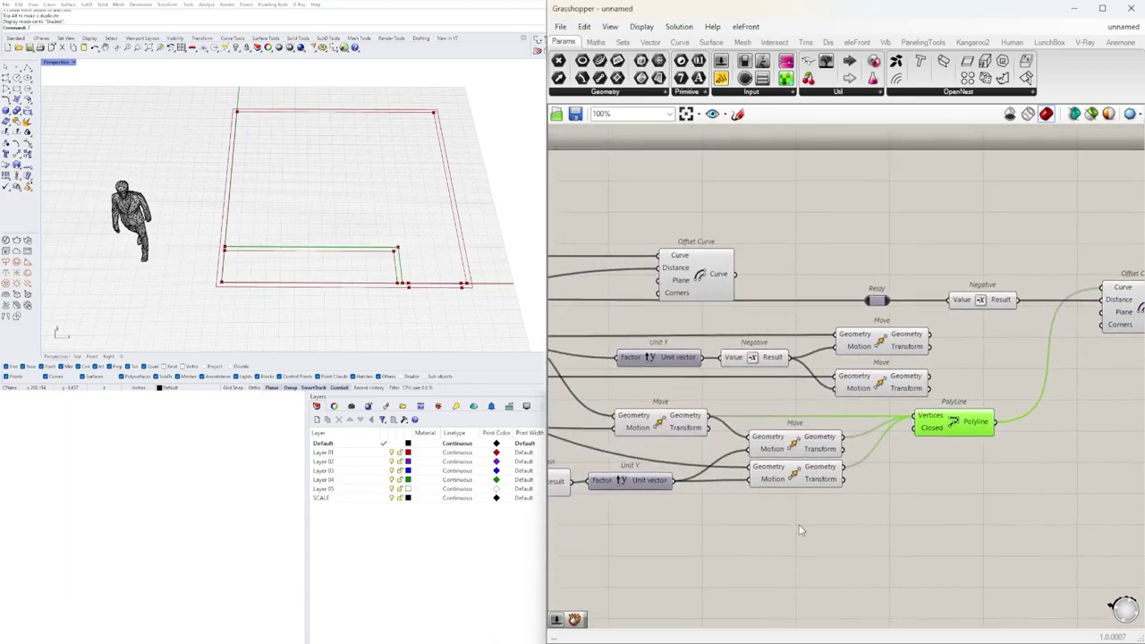
{"action": "right_click_drag", "start_coordinate": [1010, 466], "coordinate": [690, 477]}
{"action": "left_click", "coordinate": [774, 471]}
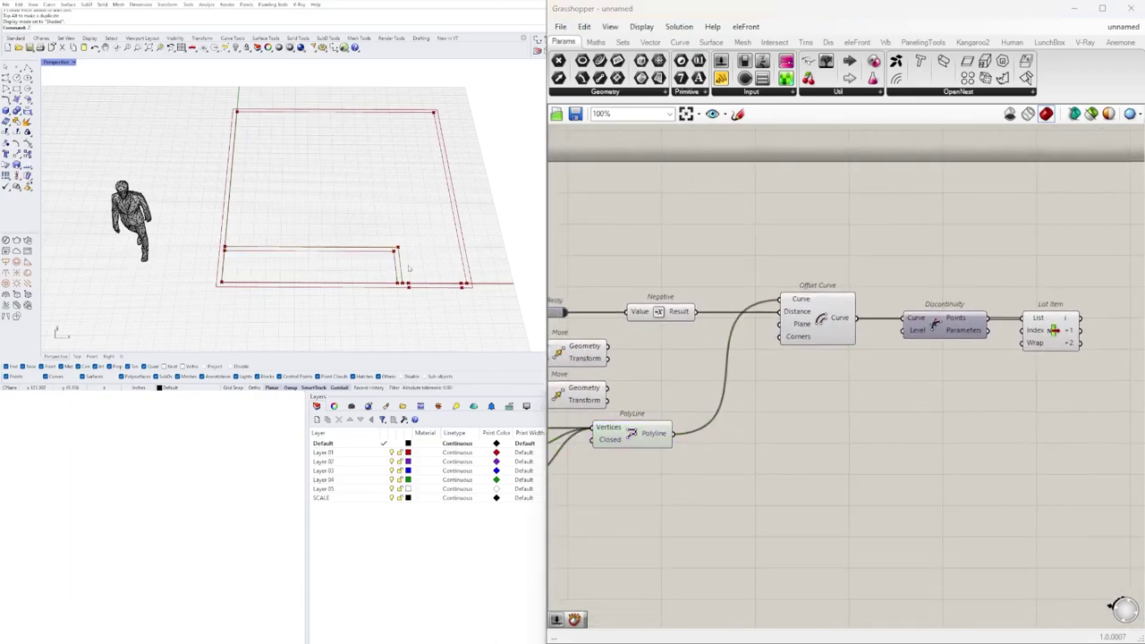
{"action": "scroll", "coordinate": [213, 271], "scroll_direction": "up", "scroll_amount": 7}
{"action": "scroll", "coordinate": [211, 277], "scroll_direction": "down", "scroll_amount": 7}
{"action": "scroll", "coordinate": [815, 397], "scroll_direction": "down", "scroll_amount": 2}
Duplicate the Discontinuity and List Item components and place the copies beside the first Offset Curve.
{"action": "right_click_drag", "start_coordinate": [599, 367], "coordinate": [946, 369]}
{"action": "left_click", "coordinate": [841, 332]}
{"action": "right_click_drag", "start_coordinate": [870, 319], "coordinate": [662, 370]}
{"action": "left_click", "coordinate": [667, 366]}
{"action": "right_click_drag", "start_coordinate": [1034, 411], "coordinate": [983, 424]}
{"action": "left_click_drag", "start_coordinate": [1088, 441], "coordinate": [645, 361]}
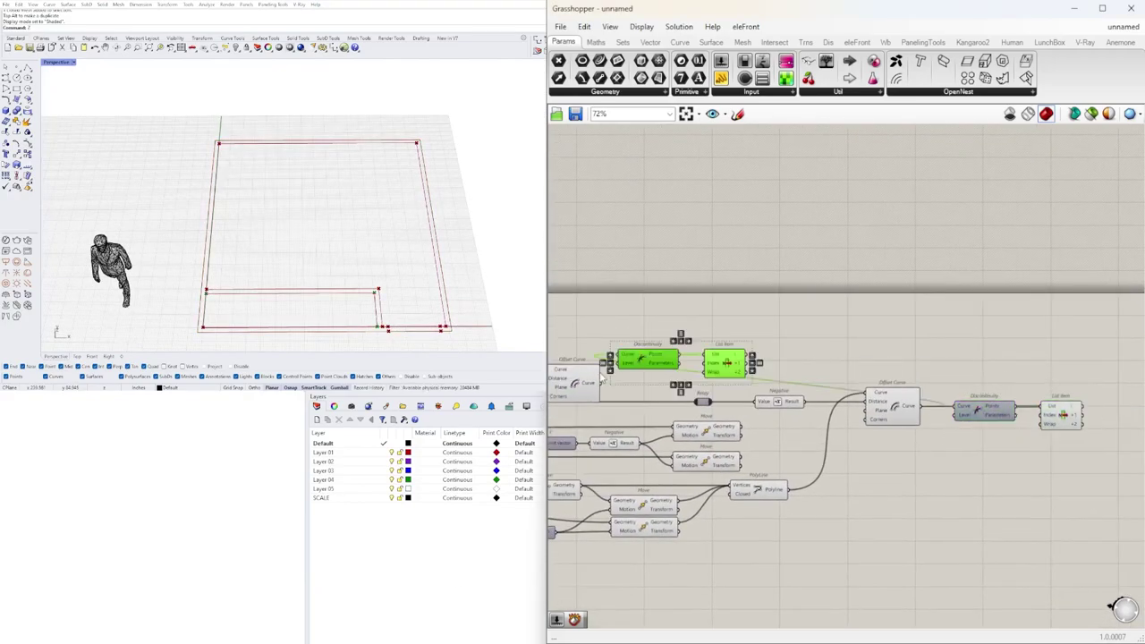
Connect the first Offset Curve to the copied Discontinuity and add a +3 output to the copied List Item.
{"action": "scroll", "coordinate": [607, 378], "scroll_direction": "up", "scroll_amount": 3}
{"action": "scroll", "coordinate": [803, 356], "scroll_direction": "up", "scroll_amount": 6}
{"action": "left_click", "coordinate": [828, 415]}
{"action": "scroll", "coordinate": [952, 411], "scroll_direction": "down", "scroll_amount": 3}
{"action": "left_click_drag", "start_coordinate": [951, 426], "coordinate": [779, 334]}
{"action": "scroll", "coordinate": [665, 328], "scroll_direction": "down", "scroll_amount": 2}
{"action": "left_click", "coordinate": [827, 299]}
{"action": "left_click_drag", "start_coordinate": [900, 327], "coordinate": [902, 334]}
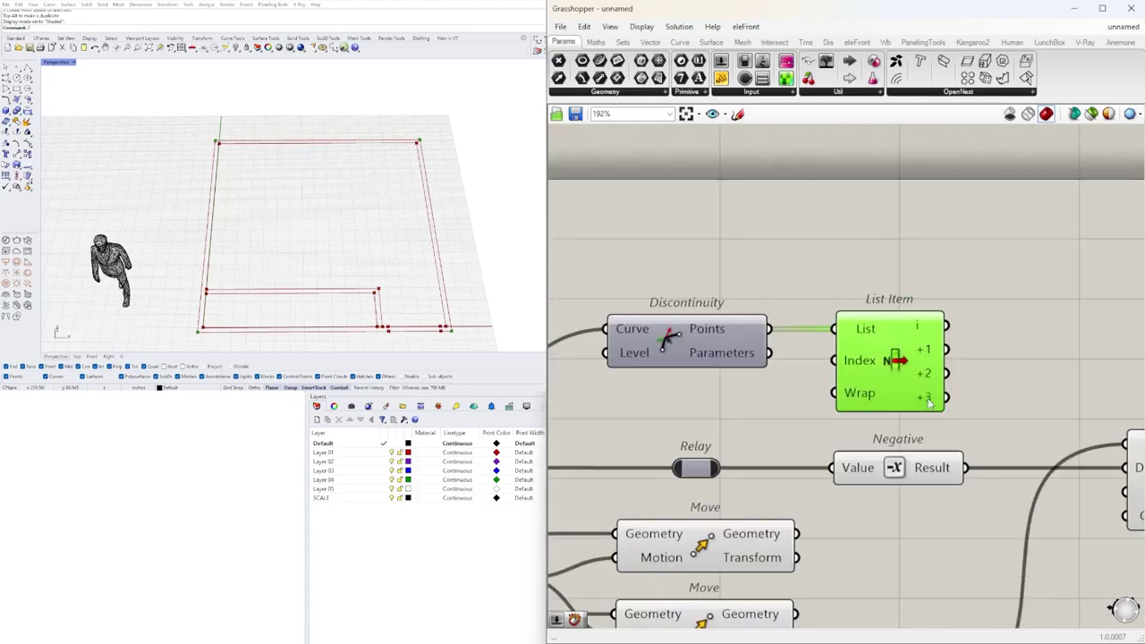
Examine the definition, then select the inner-wall PolyLine and its Offset Curve to compare the curves they produce.
{"action": "scroll", "coordinate": [843, 386], "scroll_direction": "down", "scroll_amount": 7}
{"action": "left_click_drag", "start_coordinate": [903, 446], "coordinate": [579, 348]}
{"action": "scroll", "coordinate": [581, 352], "scroll_direction": "up", "scroll_amount": 3}
{"action": "left_click_drag", "start_coordinate": [663, 376], "coordinate": [692, 433]}
{"action": "left_click", "coordinate": [684, 463]}
{"action": "scroll", "coordinate": [684, 463], "scroll_direction": "up", "scroll_amount": 3}
{"action": "right_click_drag", "start_coordinate": [684, 462], "coordinate": [704, 399]}
{"action": "scroll", "coordinate": [837, 434], "scroll_direction": "down", "scroll_amount": 2}
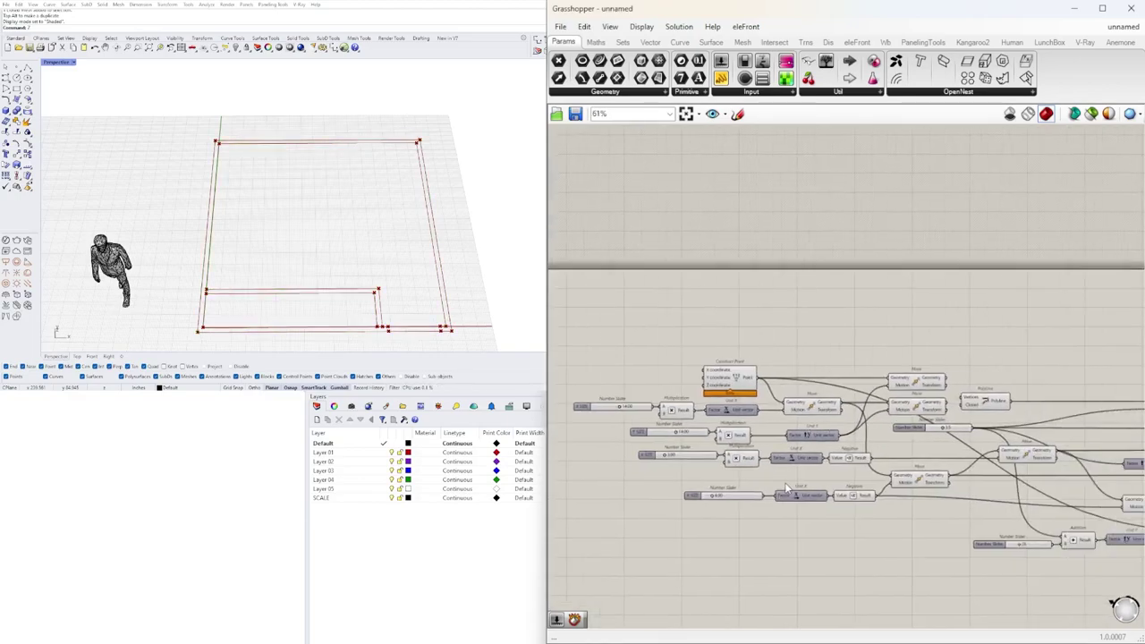
{"action": "right_click_drag", "start_coordinate": [786, 487], "coordinate": [813, 424]}
{"action": "scroll", "coordinate": [815, 328], "scroll_direction": "down", "scroll_amount": 1}
{"action": "right_click_drag", "start_coordinate": [1109, 402], "coordinate": [626, 384]}
{"action": "scroll", "coordinate": [715, 391], "scroll_direction": "up", "scroll_amount": 3}
{"action": "left_click", "coordinate": [793, 439]}
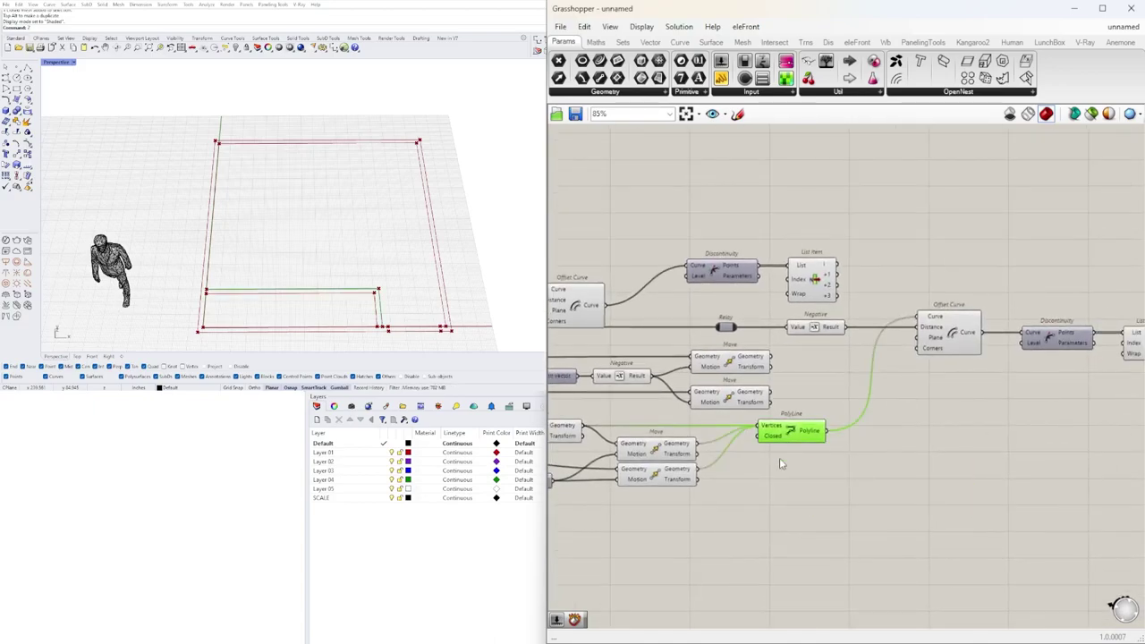
{"action": "left_click", "coordinate": [950, 342]}
{"action": "right_click_drag", "start_coordinate": [1055, 417], "coordinate": [895, 477]}
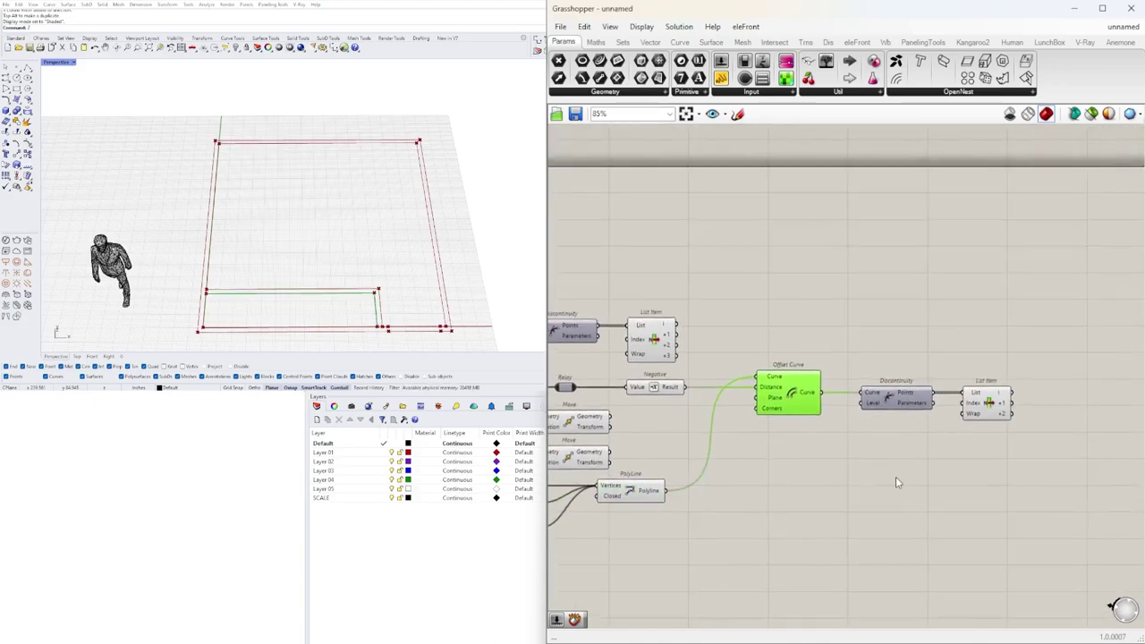
Add an Explode component to the second Offset Curve and connect its Segments to a new List Item.
{"action": "double_click", "coordinate": [896, 477]}
{"action": "type", "text": "EXPL"}
{"action": "left_click", "coordinate": [872, 464]}
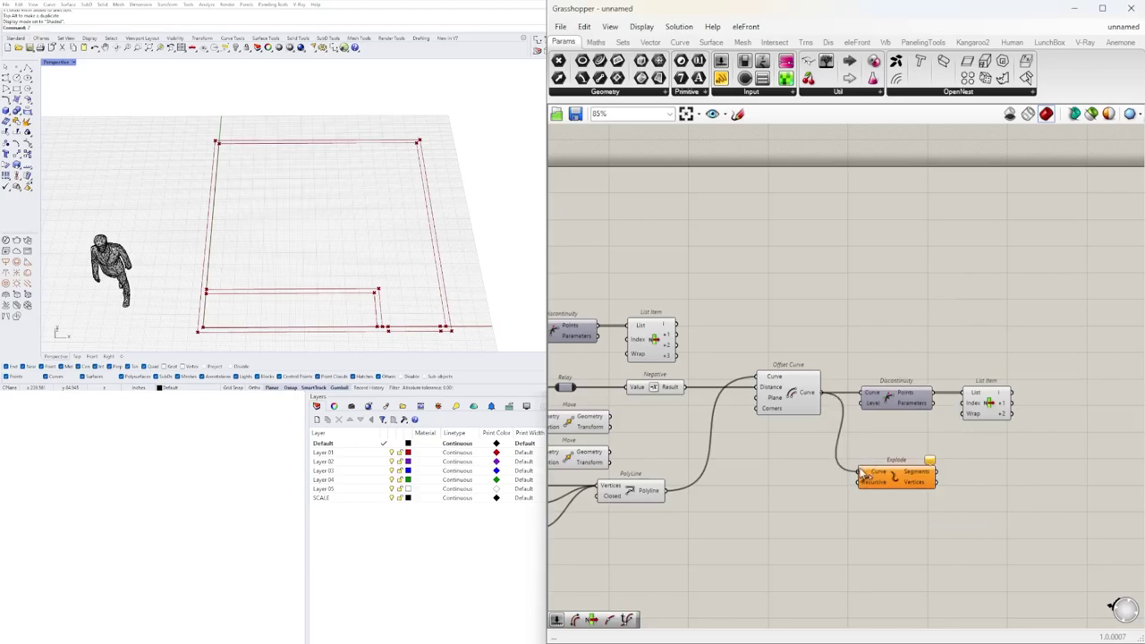
{"action": "scroll", "coordinate": [884, 462], "scroll_direction": "up", "scroll_amount": 3}
{"action": "double_click", "coordinate": [992, 465]}
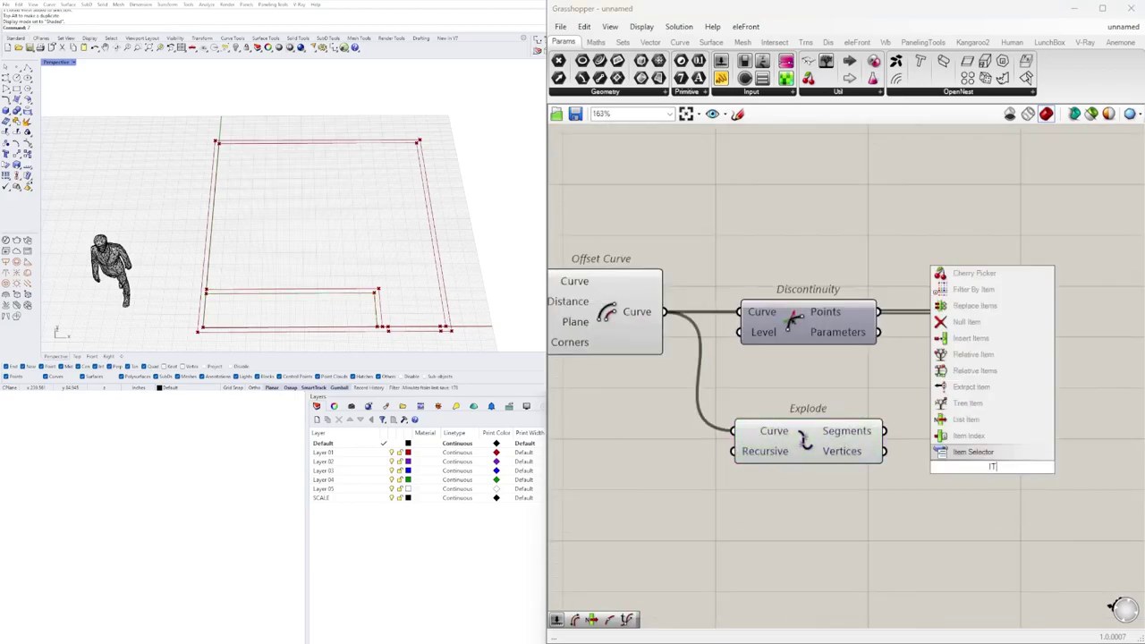
{"action": "key", "text": "Return"}
{"action": "scroll", "coordinate": [984, 456], "scroll_direction": "up", "scroll_amount": 2}
{"action": "left_click_drag", "start_coordinate": [882, 431], "coordinate": [930, 432]}
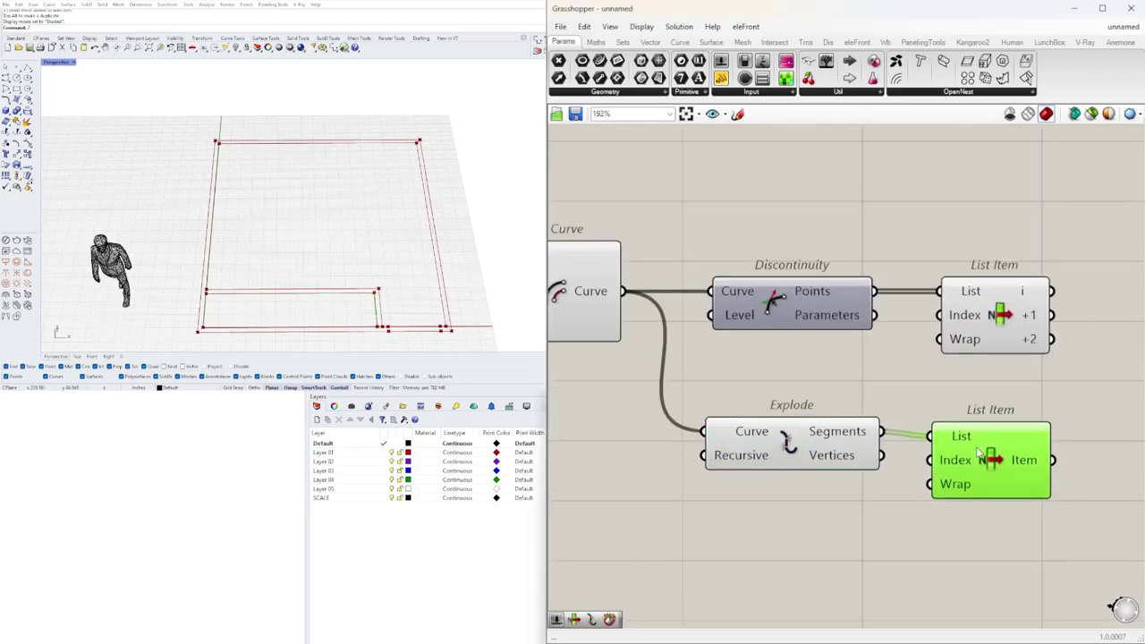
Reverse the List input of the new List Item and turn off the preview of the Explode component.
{"action": "right_click", "coordinate": [953, 434]}
{"action": "left_click", "coordinate": [997, 489]}
{"action": "left_click_drag", "start_coordinate": [894, 501], "coordinate": [763, 389]}
{"action": "middle_click", "coordinate": [763, 389]}
{"action": "left_click", "coordinate": [804, 340]}
Add a Curve Middle component and connect the selected segment from the List Item to it.
{"action": "right_click_drag", "start_coordinate": [1074, 412], "coordinate": [764, 438]}
{"action": "double_click", "coordinate": [856, 459]}
{"action": "type", "text": "mid"}
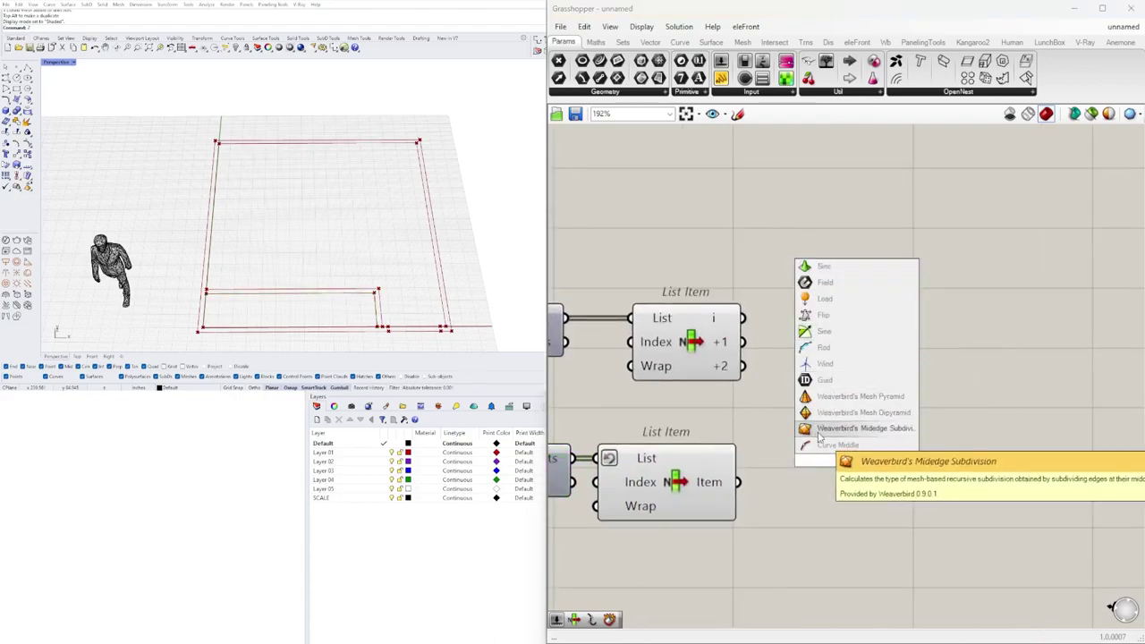
{"action": "left_click", "coordinate": [821, 445]}
{"action": "left_click_drag", "start_coordinate": [740, 484], "coordinate": [781, 460]}
{"action": "left_click_drag", "start_coordinate": [834, 473], "coordinate": [869, 502]}
{"action": "scroll", "coordinate": [236, 269], "scroll_direction": "down", "scroll_amount": 5}
{"action": "scroll", "coordinate": [246, 270], "scroll_direction": "up", "scroll_amount": 7}
{"action": "right_click_drag", "start_coordinate": [253, 271], "coordinate": [264, 262]}
{"action": "scroll", "coordinate": [264, 261], "scroll_direction": "down", "scroll_amount": 3}
{"action": "scroll", "coordinate": [766, 440], "scroll_direction": "down", "scroll_amount": 2}
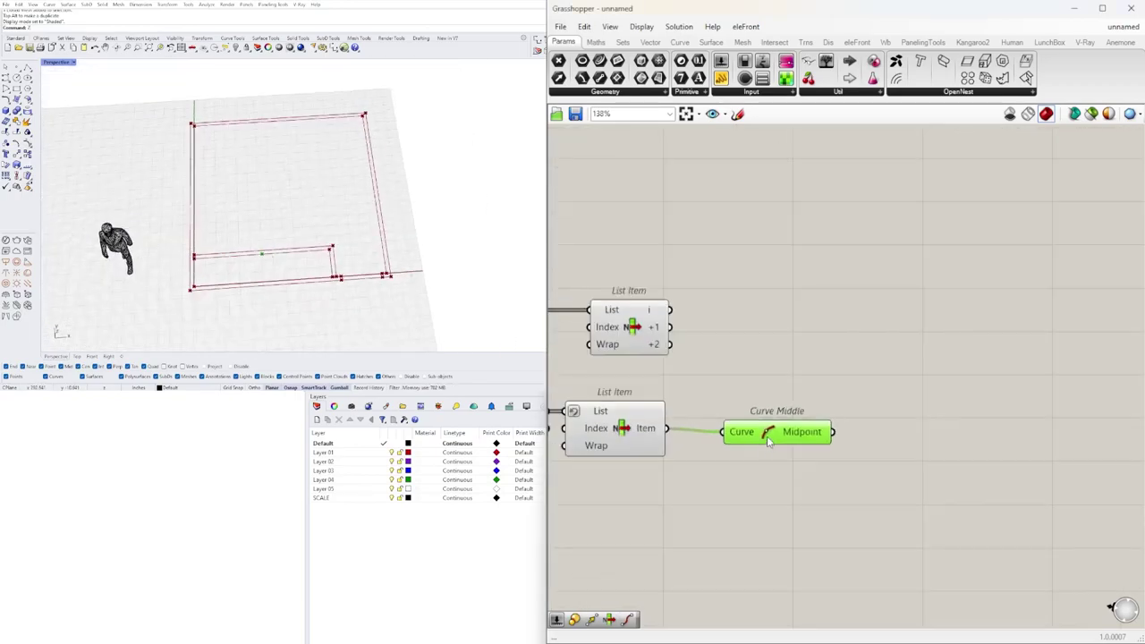
Add Move, Unit X and Negative components beside the Curve Middle component.
{"action": "right_click", "coordinate": [913, 487]}
{"action": "type", "text": "move"}
{"action": "key", "text": "Return"}
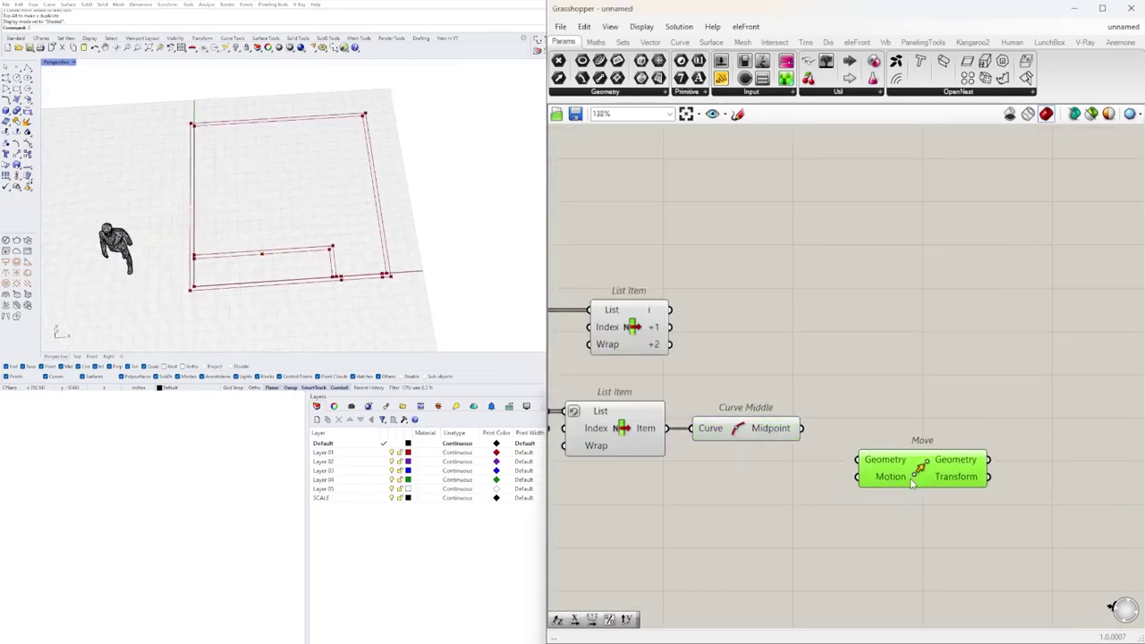
{"action": "double_click", "coordinate": [750, 490]}
{"action": "type", "text": "unit x"}
{"action": "key", "text": "Return"}
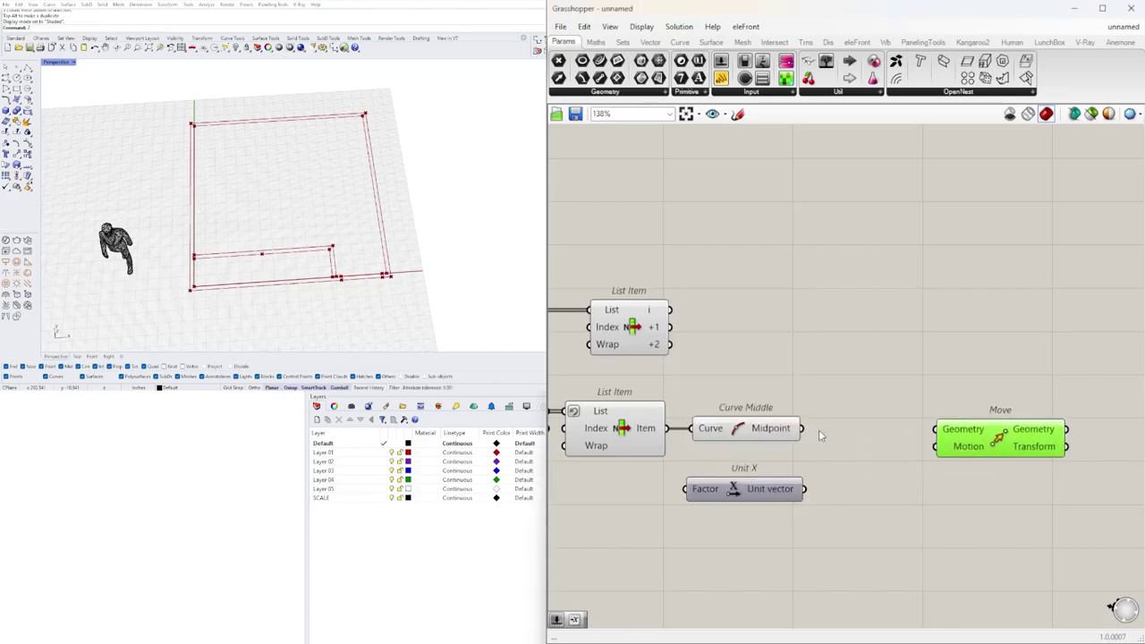
{"action": "double_click", "coordinate": [888, 502]}
{"action": "type", "text": "negative"}
{"action": "key", "text": "Return"}
Connect the curve midpoint to two Move components, driving one with Unit X and the other with its Negative.
{"action": "right_click_drag", "start_coordinate": [973, 449], "coordinate": [831, 438]}
{"action": "left_click_drag", "start_coordinate": [838, 432], "coordinate": [924, 443]}
{"action": "left_click_drag", "start_coordinate": [757, 480], "coordinate": [761, 515]}
{"action": "left_click_drag", "start_coordinate": [661, 478], "coordinate": [785, 454]}
{"action": "left_click_drag", "start_coordinate": [817, 518], "coordinate": [908, 448]}
{"action": "left_click_drag", "start_coordinate": [963, 373], "coordinate": [899, 437]}
{"action": "left_click_drag", "start_coordinate": [913, 411], "coordinate": [913, 438]}
{"action": "left_click", "coordinate": [900, 386]}
{"action": "right_click_drag", "start_coordinate": [753, 565], "coordinate": [871, 544]}
{"action": "left_click_drag", "start_coordinate": [910, 546], "coordinate": [714, 445]}
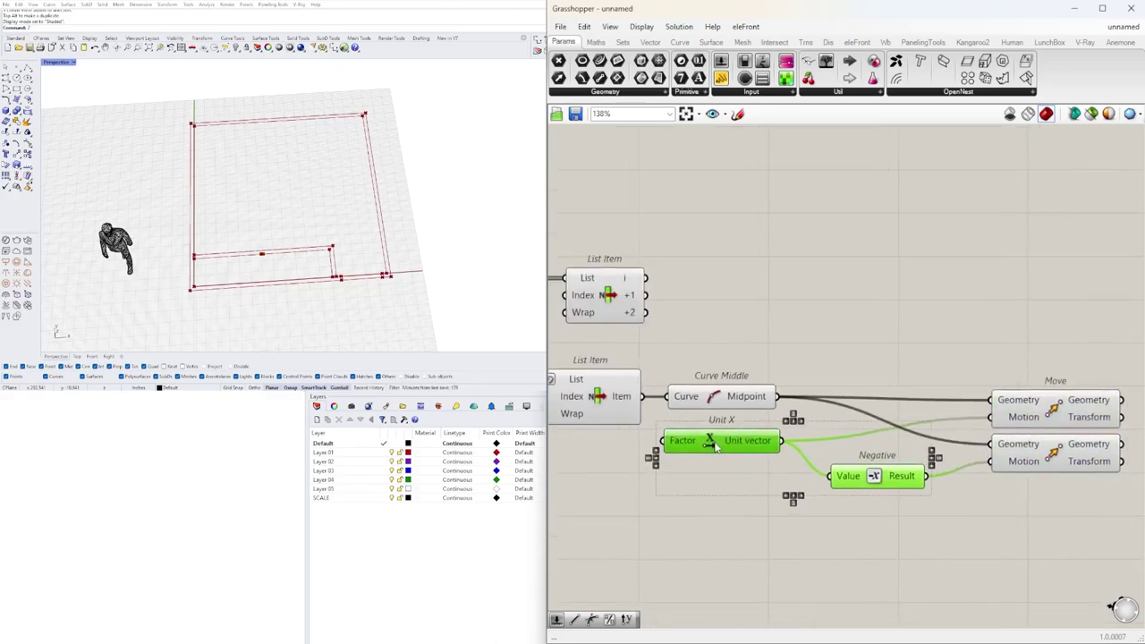
{"action": "left_click_drag", "start_coordinate": [991, 372], "coordinate": [1084, 517]}
{"action": "right_click_drag", "start_coordinate": [736, 450], "coordinate": [955, 451]}
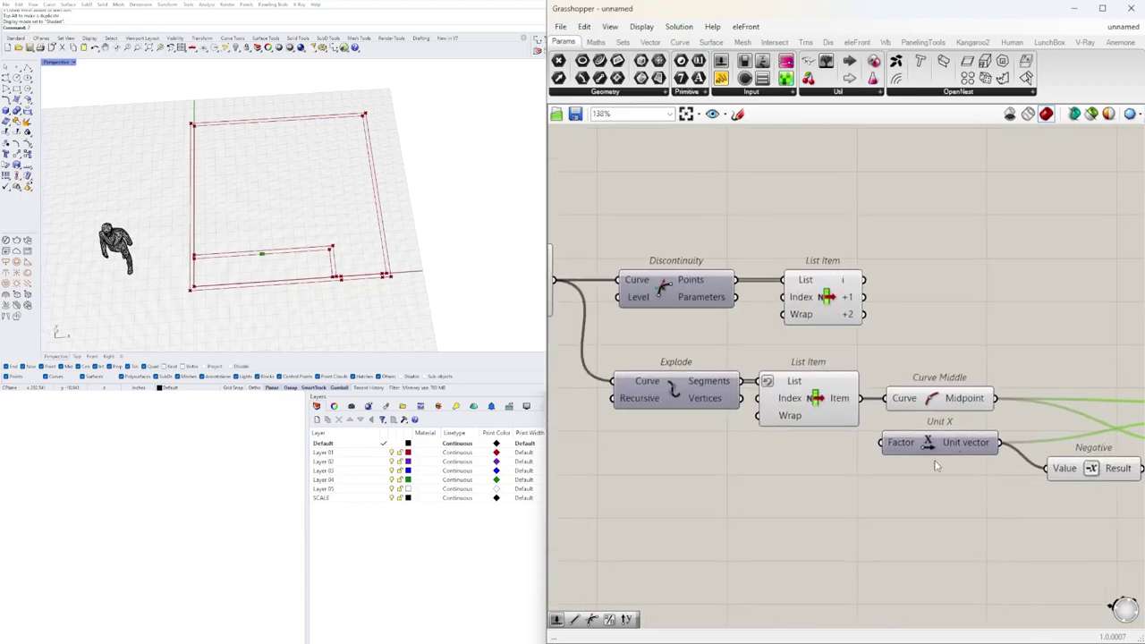
Add a Number Slider of 48 feeding a Division component, and connect the Division result to the Unit X Factor.
{"action": "double_click", "coordinate": [700, 483]}
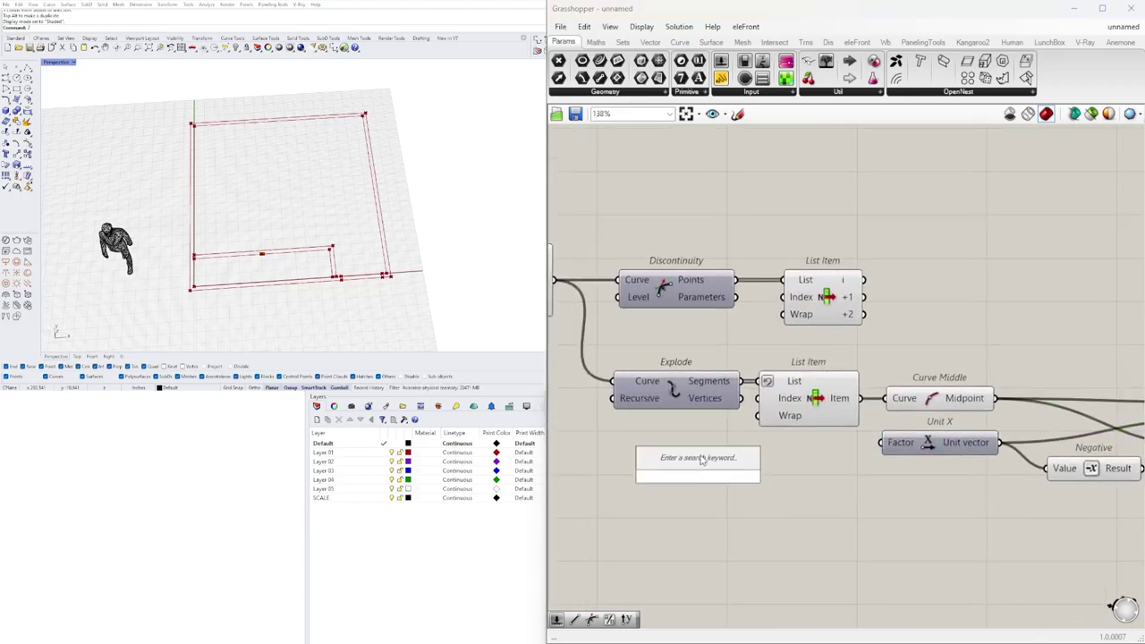
{"action": "type", "text": "48"}
{"action": "key", "text": "Return"}
{"action": "key", "text": "Return"}
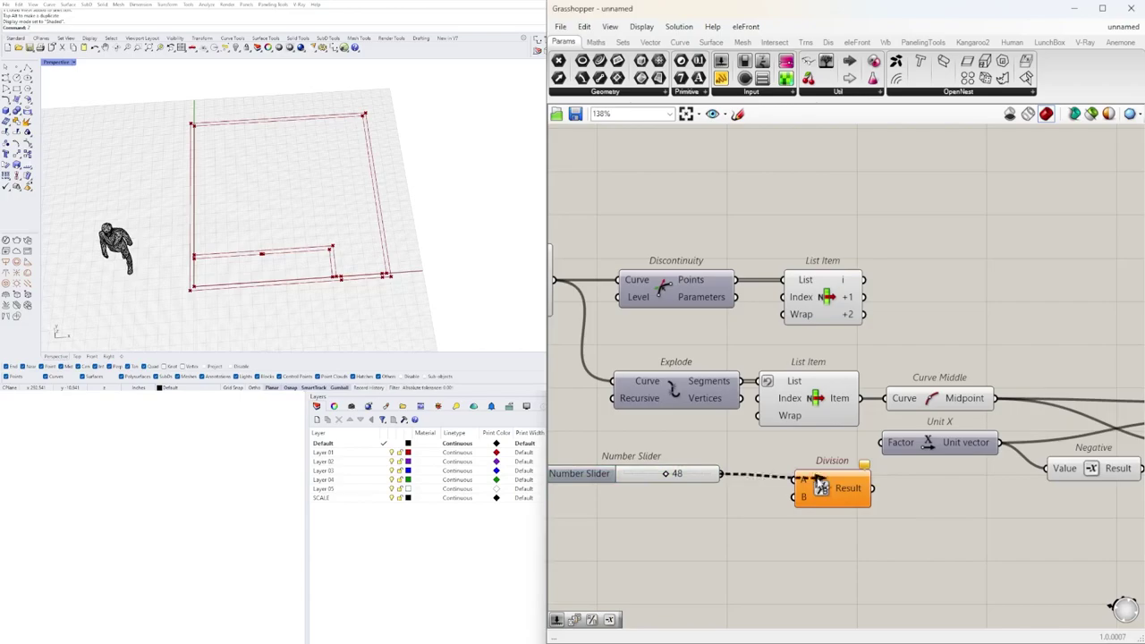
{"action": "left_click_drag", "start_coordinate": [864, 456], "coordinate": [617, 535]}
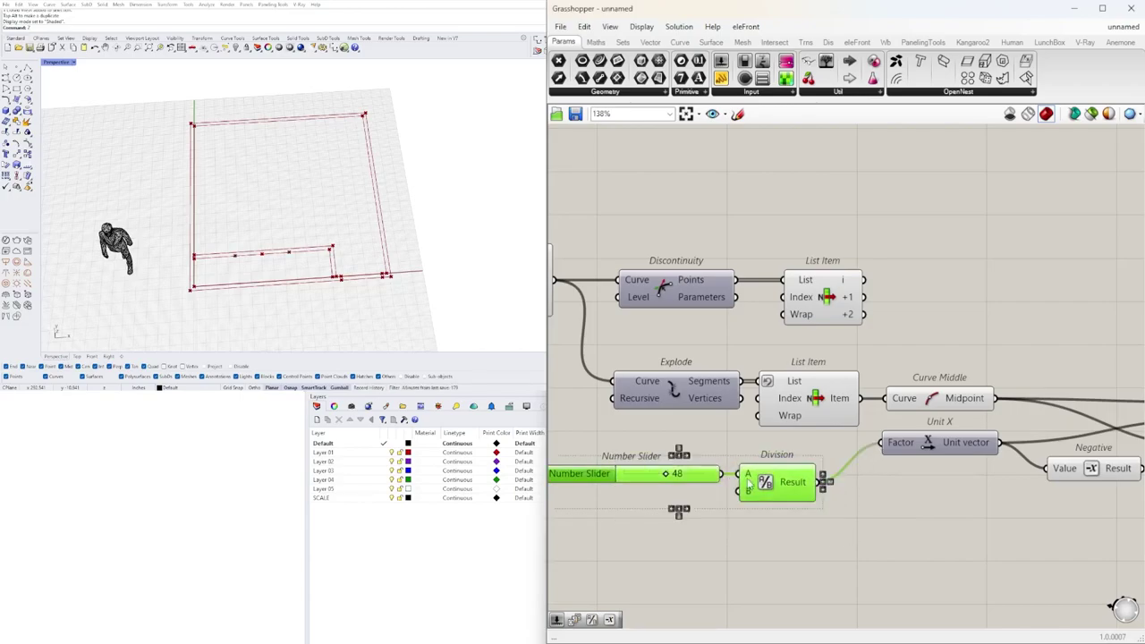
{"action": "left_click_drag", "start_coordinate": [595, 475], "coordinate": [625, 451]}
{"action": "left_click", "coordinate": [667, 501]}
Set the Number Slider feeding the Division to 60.
{"action": "scroll", "coordinate": [698, 447], "scroll_direction": "up", "scroll_amount": 3}
{"action": "double_click", "coordinate": [706, 470]}
{"action": "type", "text": "60"}
{"action": "key", "text": "Return"}
Duplicate an X SIZE slider with its Multiplication component and bring the copies over to the Division.
{"action": "scroll", "coordinate": [603, 536], "scroll_direction": "down", "scroll_amount": 5}
{"action": "right_click_drag", "start_coordinate": [605, 555], "coordinate": [961, 460]}
{"action": "scroll", "coordinate": [960, 460], "scroll_direction": "down", "scroll_amount": 2}
{"action": "scroll", "coordinate": [835, 480], "scroll_direction": "up", "scroll_amount": 3}
{"action": "scroll", "coordinate": [836, 480], "scroll_direction": "down", "scroll_amount": 3}
{"action": "right_click_drag", "start_coordinate": [617, 402], "coordinate": [806, 380]}
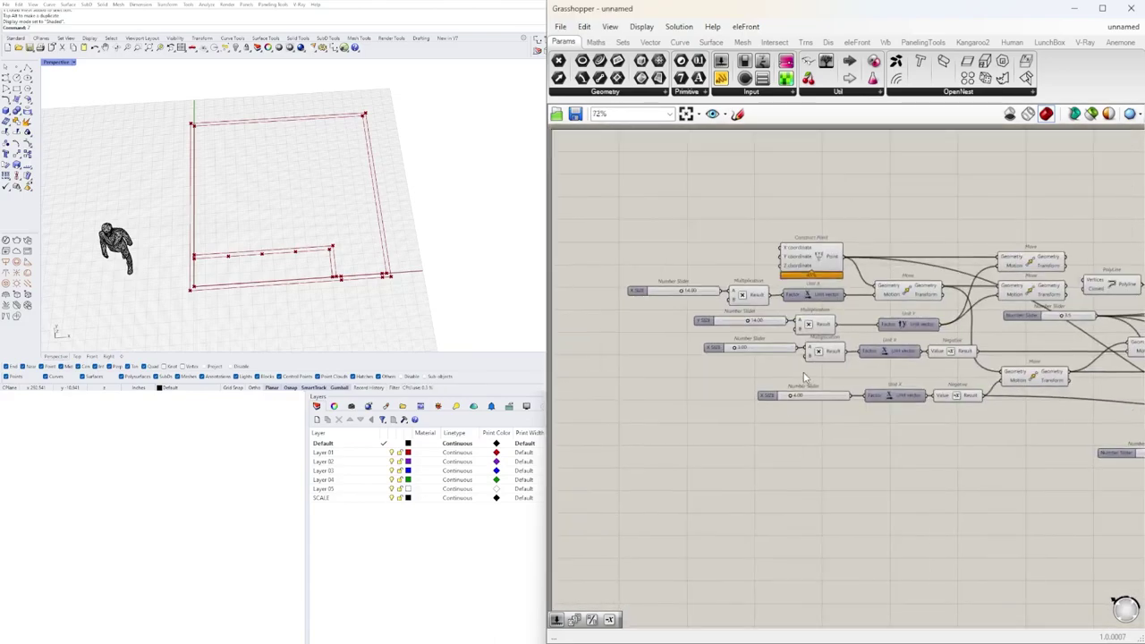
{"action": "scroll", "coordinate": [805, 379], "scroll_direction": "up", "scroll_amount": 3}
{"action": "left_click_drag", "start_coordinate": [884, 494], "coordinate": [725, 435]}
{"action": "right_click_drag", "start_coordinate": [737, 295], "coordinate": [841, 350]}
{"action": "scroll", "coordinate": [773, 385], "scroll_direction": "up", "scroll_amount": 1}
{"action": "left_click_drag", "start_coordinate": [902, 454], "coordinate": [750, 393]}
{"action": "scroll", "coordinate": [747, 396], "scroll_direction": "down", "scroll_amount": 5}
{"action": "right_click_drag", "start_coordinate": [879, 430], "coordinate": [717, 436]}
{"action": "scroll", "coordinate": [718, 436], "scroll_direction": "down", "scroll_amount": 2}
{"action": "scroll", "coordinate": [1026, 446], "scroll_direction": "up", "scroll_amount": 4}
{"action": "right_click_drag", "start_coordinate": [1048, 435], "coordinate": [852, 426]}
{"action": "scroll", "coordinate": [925, 433], "scroll_direction": "up", "scroll_amount": 2}
{"action": "scroll", "coordinate": [925, 431], "scroll_direction": "down", "scroll_amount": 2}
{"action": "right_click_drag", "start_coordinate": [702, 410], "coordinate": [993, 396]}
{"action": "right_click_drag", "start_coordinate": [708, 430], "coordinate": [971, 422]}
{"action": "scroll", "coordinate": [972, 422], "scroll_direction": "down", "scroll_amount": 2}
{"action": "scroll", "coordinate": [672, 373], "scroll_direction": "down", "scroll_amount": 2}
{"action": "right_click_drag", "start_coordinate": [859, 381], "coordinate": [800, 373]}
{"action": "left_click_drag", "start_coordinate": [633, 359], "coordinate": [1046, 392]}
Feed the copied Multiplication into the Division, delete the old Number Slider and align the copies beside the Division.
{"action": "scroll", "coordinate": [1051, 392], "scroll_direction": "up", "scroll_amount": 4}
{"action": "right_click_drag", "start_coordinate": [1052, 392], "coordinate": [820, 437]}
{"action": "scroll", "coordinate": [798, 441], "scroll_direction": "up", "scroll_amount": 4}
{"action": "left_click_drag", "start_coordinate": [796, 441], "coordinate": [828, 459]}
{"action": "left_click", "coordinate": [813, 384]}
{"action": "key", "text": "Delete"}
{"action": "left_click_drag", "start_coordinate": [861, 522], "coordinate": [628, 436]}
{"action": "left_click_drag", "start_coordinate": [816, 453], "coordinate": [793, 394]}
{"action": "scroll", "coordinate": [818, 469], "scroll_direction": "up", "scroll_amount": 2}
Rename the copied X SIZE slider to DOOR SIZE.
{"action": "right_click", "coordinate": [704, 378]}
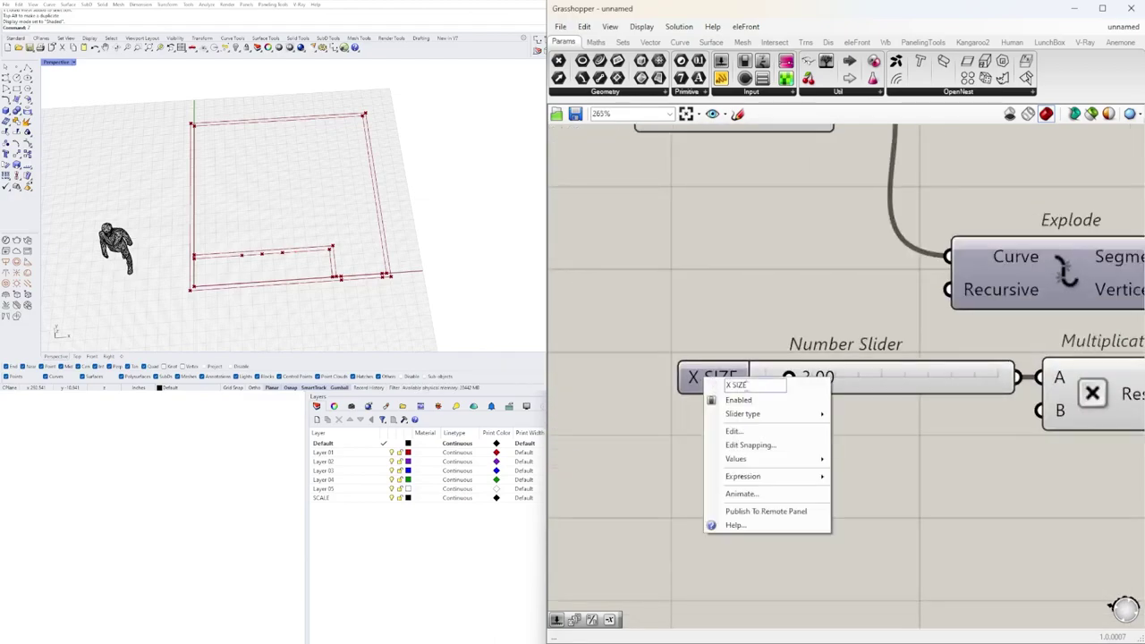
{"action": "type", "text": "DOOR SIZ"}
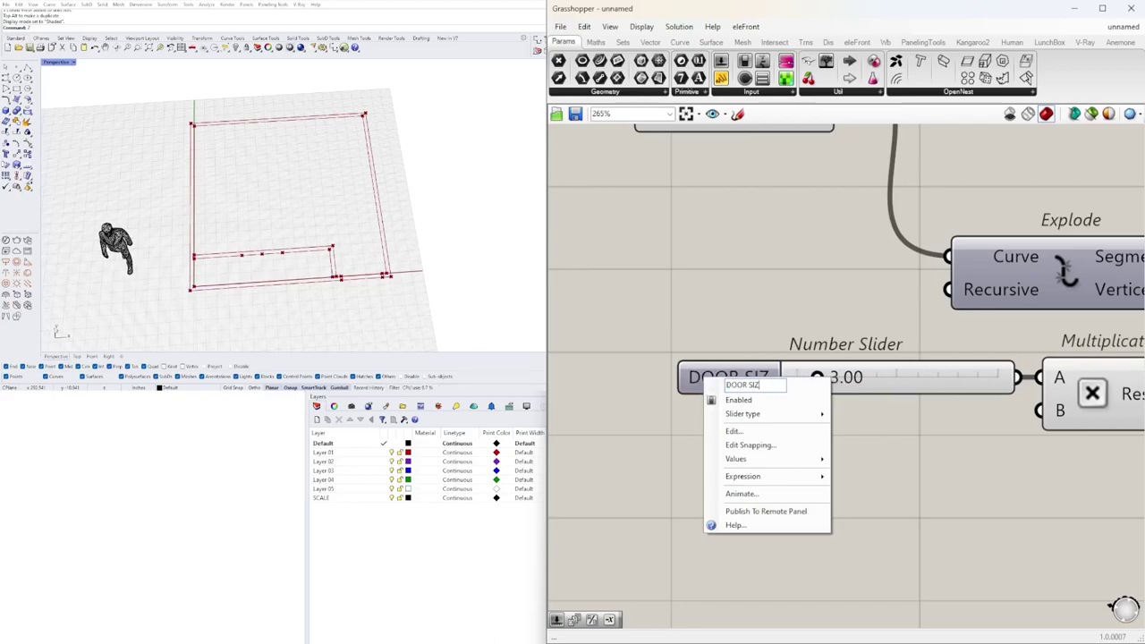
{"action": "type", "text": "E"}
{"action": "key", "text": "Return"}
{"action": "scroll", "coordinate": [716, 391], "scroll_direction": "down", "scroll_amount": 10}
{"action": "scroll", "coordinate": [1036, 336], "scroll_direction": "up", "scroll_amount": 4}
Set the DOOR SIZE slider to 8.00.
{"action": "left_click_drag", "start_coordinate": [1032, 337], "coordinate": [954, 479]}
{"action": "scroll", "coordinate": [954, 461], "scroll_direction": "down", "scroll_amount": 4}
{"action": "scroll", "coordinate": [712, 447], "scroll_direction": "up", "scroll_amount": 8}
{"action": "scroll", "coordinate": [712, 446], "scroll_direction": "up", "scroll_amount": 1}
{"action": "left_click_drag", "start_coordinate": [743, 444], "coordinate": [775, 447]}
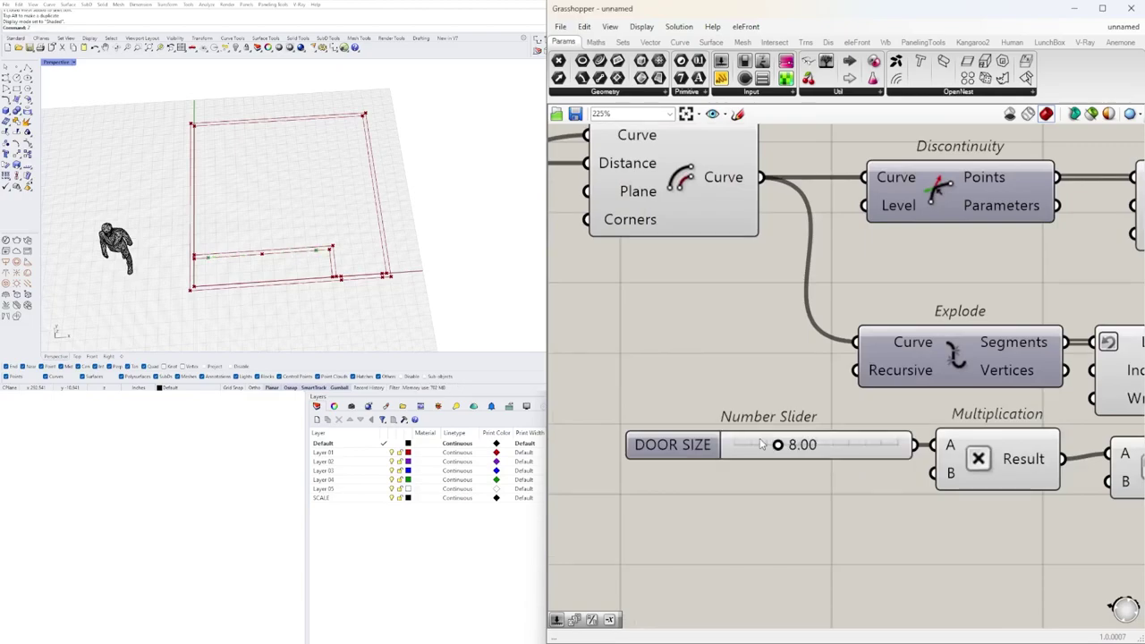
Turn off the preview of the List Item, Curve Middle, Division, Unit X and Negative components behind the door points.
{"action": "scroll", "coordinate": [760, 445], "scroll_direction": "down", "scroll_amount": 7}
{"action": "right_click_drag", "start_coordinate": [1002, 492], "coordinate": [833, 512]}
{"action": "left_click_drag", "start_coordinate": [874, 545], "coordinate": [718, 437]}
{"action": "middle_click", "coordinate": [724, 426]}
{"action": "left_click", "coordinate": [759, 397]}
Duplicate the two door-point Move components and feed the moved points into the copies' Geometry inputs.
{"action": "left_click_drag", "start_coordinate": [974, 381], "coordinate": [982, 388]}
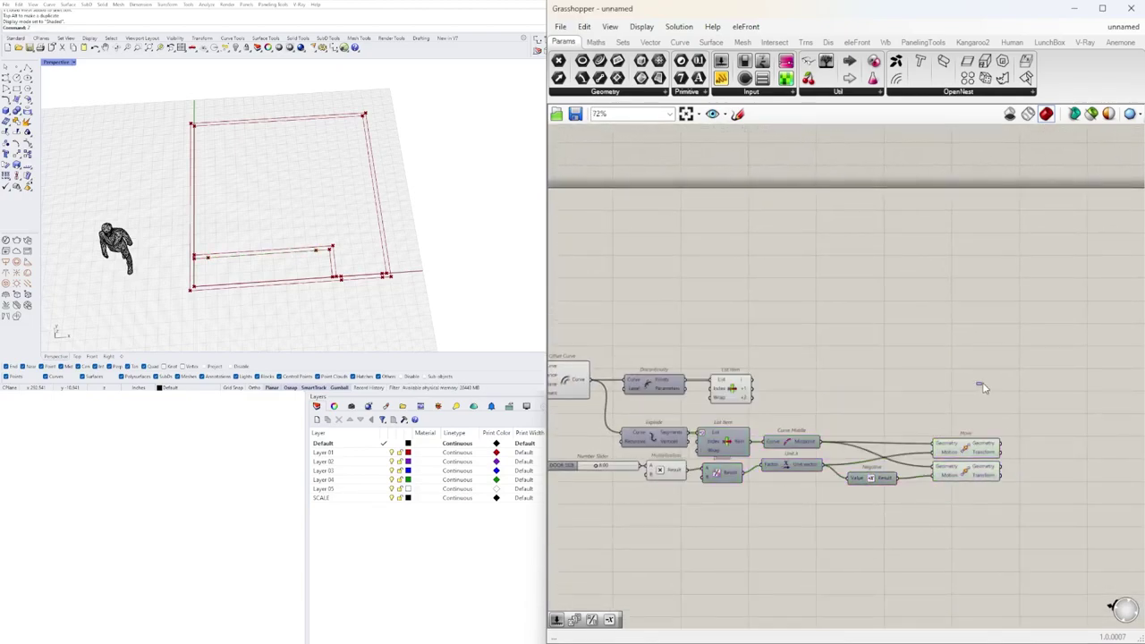
{"action": "right_click_drag", "start_coordinate": [994, 390], "coordinate": [947, 371]}
{"action": "right_click_drag", "start_coordinate": [939, 429], "coordinate": [846, 427]}
{"action": "left_click_drag", "start_coordinate": [846, 426], "coordinate": [975, 368]}
Trace the wires back to the wall-thickness slider and examine which components it drives.
{"action": "scroll", "coordinate": [866, 349], "scroll_direction": "down", "scroll_amount": 3}
{"action": "right_click_drag", "start_coordinate": [866, 349], "coordinate": [1123, 353]}
{"action": "scroll", "coordinate": [733, 345], "scroll_direction": "up", "scroll_amount": 4}
{"action": "scroll", "coordinate": [1014, 342], "scroll_direction": "down", "scroll_amount": 1}
{"action": "right_click_drag", "start_coordinate": [753, 343], "coordinate": [839, 354]}
{"action": "left_click", "coordinate": [774, 303]}
{"action": "right_click_drag", "start_coordinate": [708, 343], "coordinate": [766, 367]}
{"action": "right_click_drag", "start_coordinate": [603, 359], "coordinate": [734, 362]}
{"action": "left_click", "coordinate": [705, 357]}
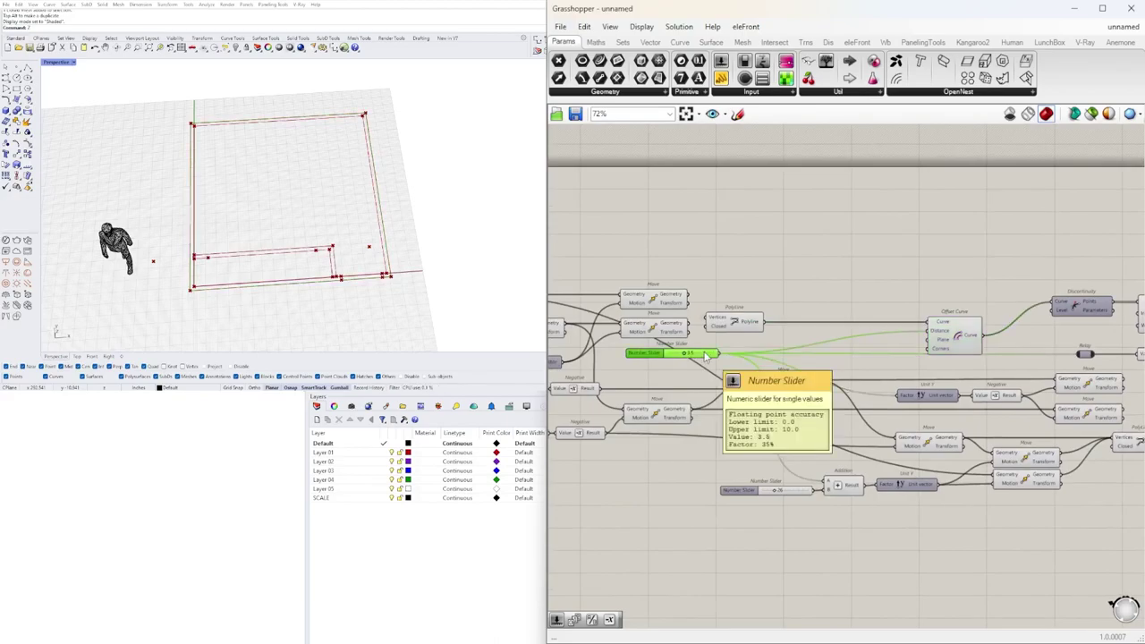
Connect the negated Unit Y thickness vector through a relay to the Motion inputs of both copied Move components.
{"action": "scroll", "coordinate": [729, 360], "scroll_direction": "down", "scroll_amount": 4}
{"action": "left_click_drag", "start_coordinate": [721, 354], "coordinate": [950, 324]}
{"action": "scroll", "coordinate": [979, 364], "scroll_direction": "up", "scroll_amount": 5}
{"action": "scroll", "coordinate": [950, 356], "scroll_direction": "down", "scroll_amount": 2}
{"action": "scroll", "coordinate": [950, 324], "scroll_direction": "down", "scroll_amount": 2}
{"action": "right_click_drag", "start_coordinate": [668, 364], "coordinate": [1064, 367]}
{"action": "scroll", "coordinate": [1065, 368], "scroll_direction": "up", "scroll_amount": 4}
{"action": "right_click_drag", "start_coordinate": [716, 367], "coordinate": [1064, 345]}
{"action": "scroll", "coordinate": [1064, 346], "scroll_direction": "down", "scroll_amount": 2}
{"action": "left_click", "coordinate": [787, 367]}
{"action": "right_click_drag", "start_coordinate": [962, 346], "coordinate": [765, 382]}
{"action": "scroll", "coordinate": [742, 385], "scroll_direction": "down", "scroll_amount": 6}
{"action": "left_click_drag", "start_coordinate": [693, 380], "coordinate": [679, 304]}
{"action": "scroll", "coordinate": [841, 379], "scroll_direction": "up", "scroll_amount": 7}
{"action": "right_click_drag", "start_coordinate": [632, 310], "coordinate": [909, 307]}
Delete the relay on the thickness vector wire and check the points from both copied Moves in the viewport.
{"action": "double_click", "coordinate": [817, 297]}
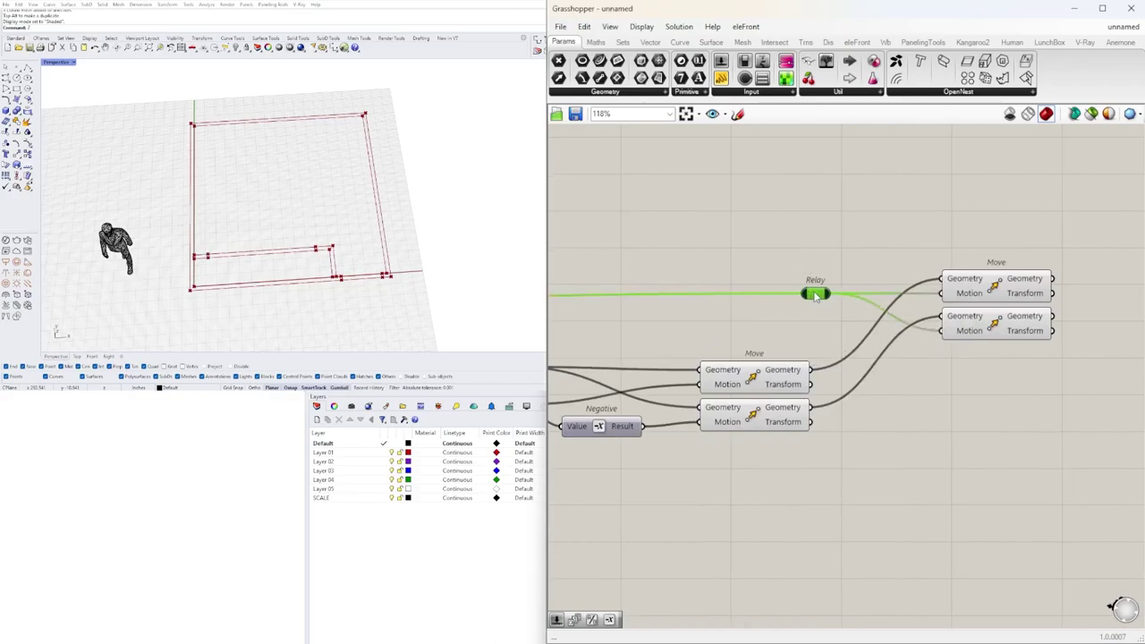
{"action": "key", "text": "Delete"}
{"action": "left_click", "coordinate": [995, 286]}
{"action": "left_click", "coordinate": [1001, 326]}
{"action": "left_click", "coordinate": [986, 395]}
{"action": "right_click_drag", "start_coordinate": [287, 205], "coordinate": [268, 179]}
{"action": "scroll", "coordinate": [1058, 352], "scroll_direction": "down", "scroll_amount": 8}
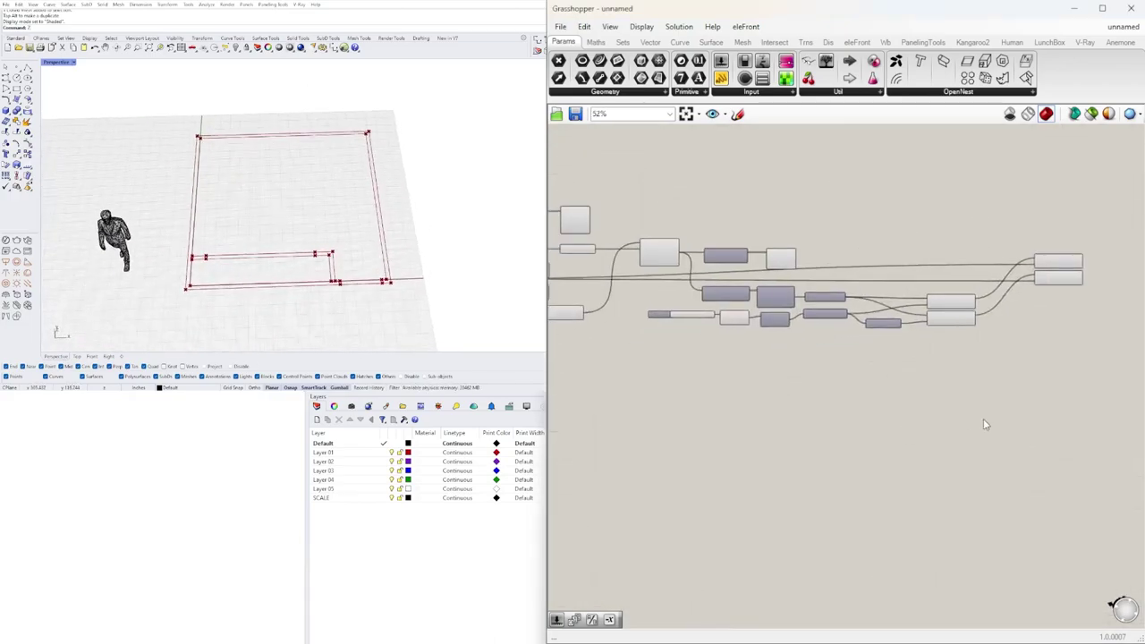
{"action": "scroll", "coordinate": [812, 358], "scroll_direction": "up", "scroll_amount": 5}
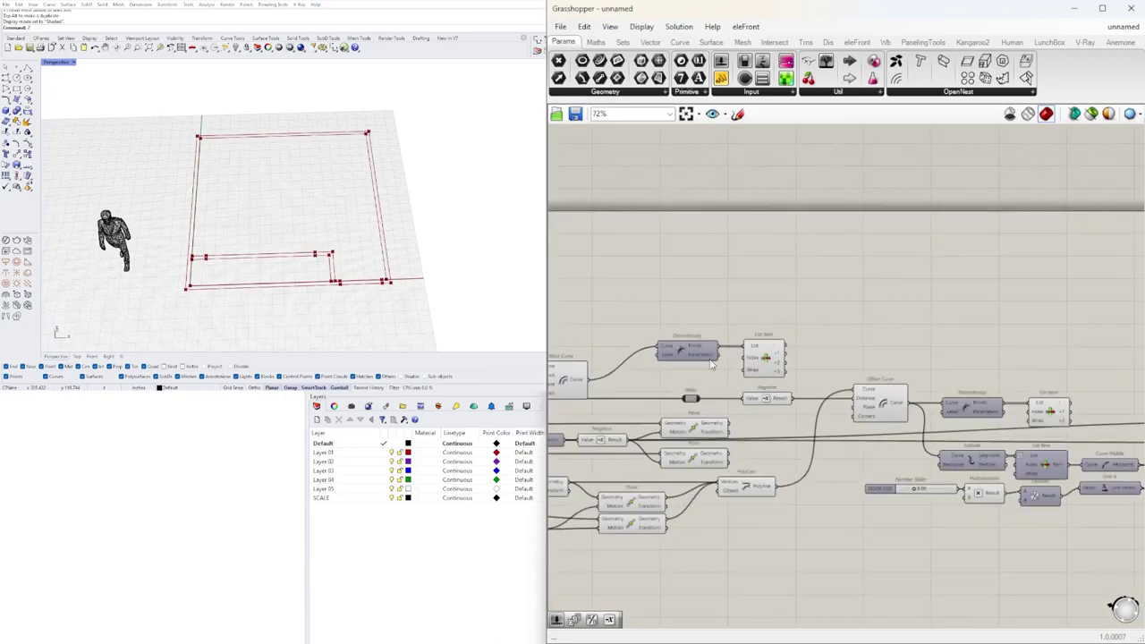
Trace the outer Offset Curve's Discontinuity and List Item chain and check in the viewport which points it supplies.
{"action": "scroll", "coordinate": [810, 388], "scroll_direction": "up", "scroll_amount": 2}
{"action": "right_click_drag", "start_coordinate": [592, 433], "coordinate": [1125, 432]}
{"action": "right_click_drag", "start_coordinate": [947, 377], "coordinate": [864, 398]}
{"action": "left_click", "coordinate": [845, 361]}
{"action": "left_click", "coordinate": [924, 366]}
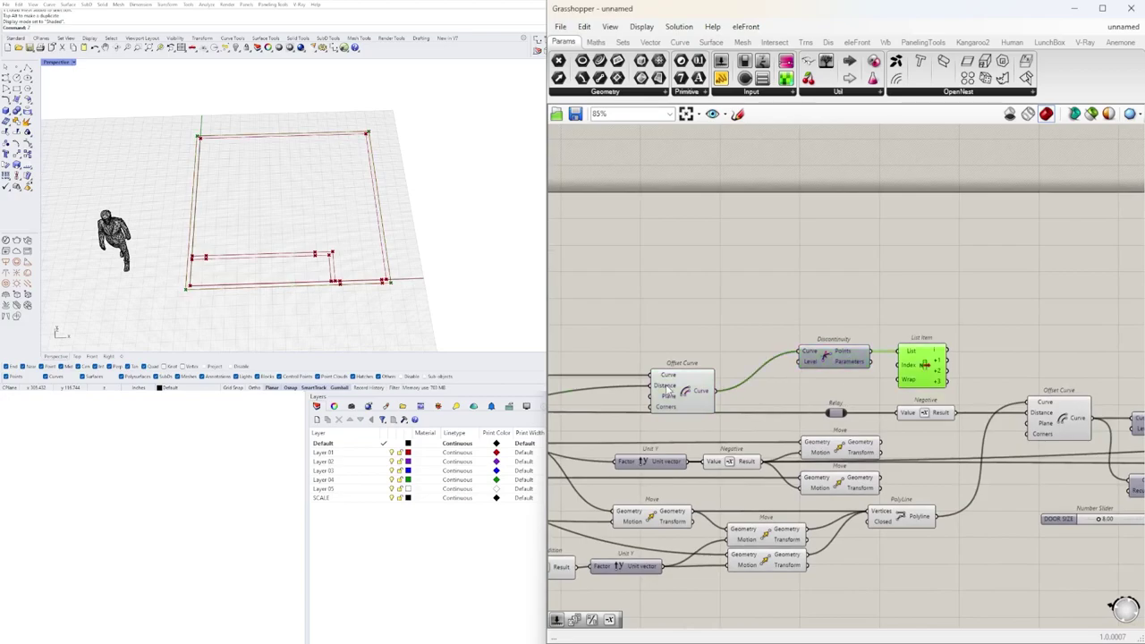
{"action": "scroll", "coordinate": [675, 391], "scroll_direction": "down", "scroll_amount": 2}
{"action": "right_click_drag", "start_coordinate": [675, 391], "coordinate": [721, 388]}
{"action": "scroll", "coordinate": [786, 376], "scroll_direction": "up", "scroll_amount": 2}
{"action": "left_click", "coordinate": [791, 377]}
{"action": "left_click", "coordinate": [940, 369]}
Duplicate the Explode, List Item and Curve Middle components from the door chain and place the copies near the room's PolyLine.
{"action": "scroll", "coordinate": [1020, 372], "scroll_direction": "down", "scroll_amount": 1}
{"action": "right_click_drag", "start_coordinate": [1054, 428], "coordinate": [903, 390]}
{"action": "mouse_move", "coordinate": [1078, 457]}
{"action": "right_mouse_down"}
{"action": "mouse_move", "coordinate": [1026, 447]}
{"action": "mouse_move", "coordinate": [1081, 446]}
{"action": "right_mouse_up"}
{"action": "scroll", "coordinate": [1029, 447], "scroll_direction": "up", "scroll_amount": 2}
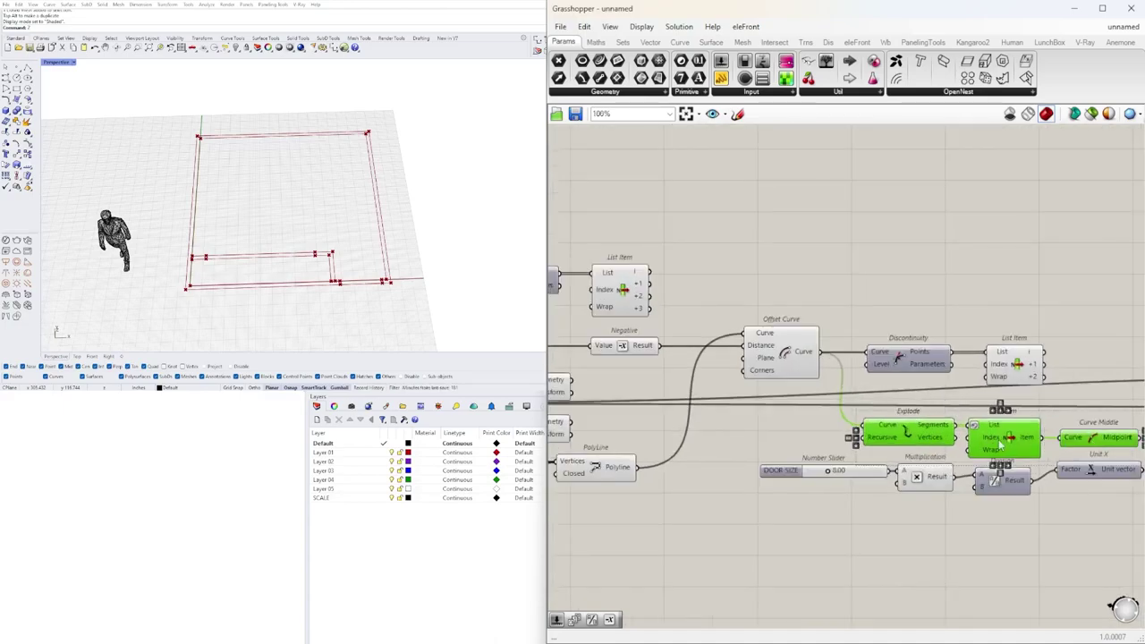
{"action": "scroll", "coordinate": [1026, 447], "scroll_direction": "down", "scroll_amount": 5}
{"action": "right_click_drag", "start_coordinate": [966, 460], "coordinate": [1030, 469]}
{"action": "left_click_drag", "start_coordinate": [1029, 468], "coordinate": [709, 374], "text": "alt"}
Feed the room's PolyLine into the copied Explode's Curve input and check the copied Curve Middle's point.
{"action": "scroll", "coordinate": [680, 380], "scroll_direction": "up", "scroll_amount": 4}
{"action": "right_click_drag", "start_coordinate": [626, 375], "coordinate": [806, 403]}
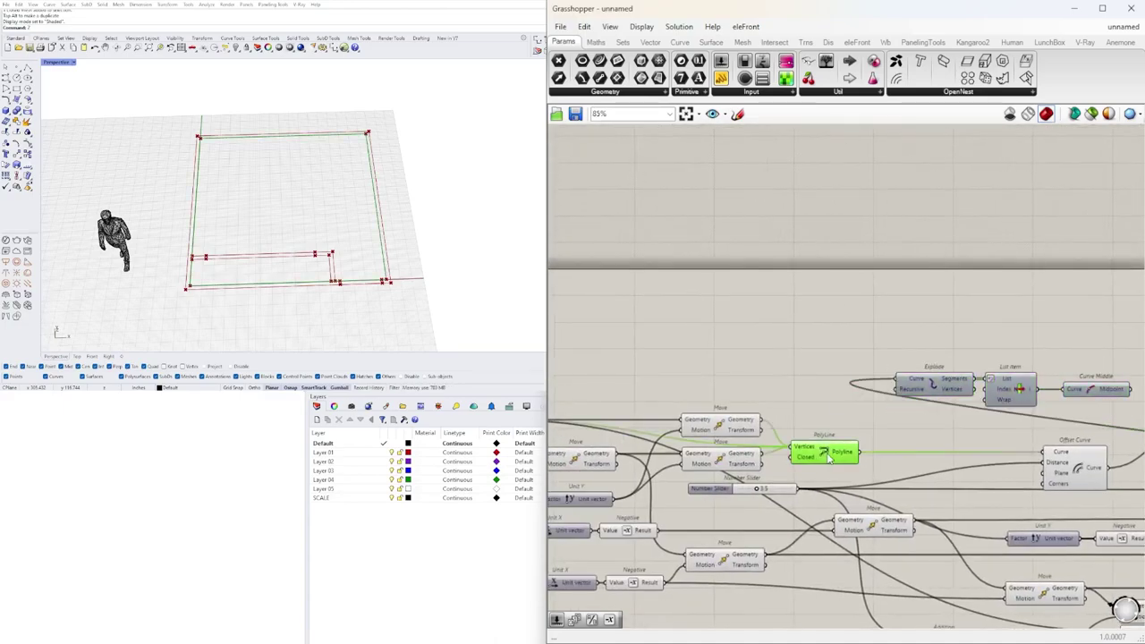
{"action": "right_click_drag", "start_coordinate": [994, 399], "coordinate": [869, 430]}
{"action": "left_click", "coordinate": [970, 421]}
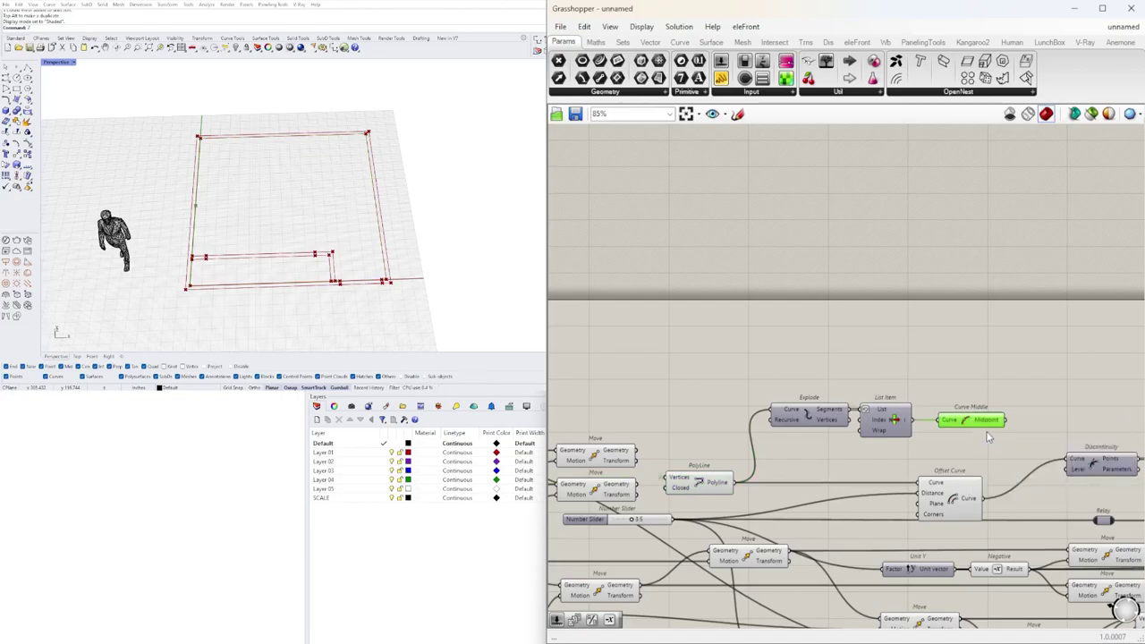
Add a number slider, connect it to the copied List Item's Index, and set it to 1 to choose the far wall.
{"action": "left_click", "coordinate": [700, 403]}
{"action": "scroll", "coordinate": [899, 428], "scroll_direction": "up", "scroll_amount": 3}
{"action": "type", "text": "3"}
{"action": "key", "text": "Return"}
{"action": "left_click_drag", "start_coordinate": [777, 319], "coordinate": [796, 358]}
{"action": "left_click_drag", "start_coordinate": [894, 418], "coordinate": [921, 419]}
{"action": "left_click", "coordinate": [827, 371]}
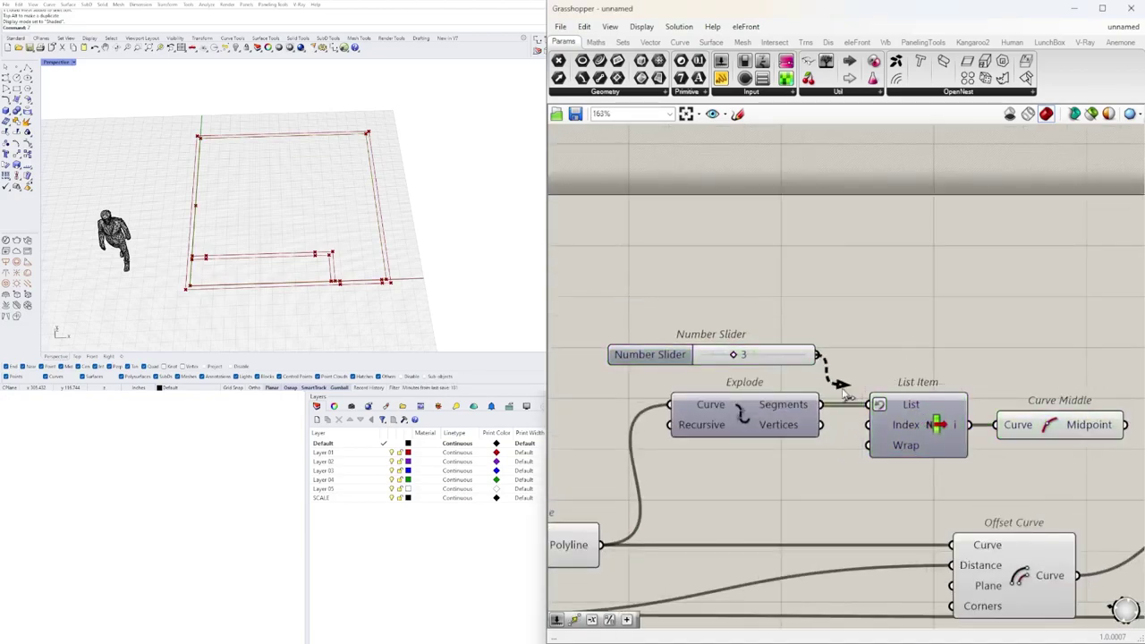
{"action": "scroll", "coordinate": [735, 356], "scroll_direction": "up", "scroll_amount": 3}
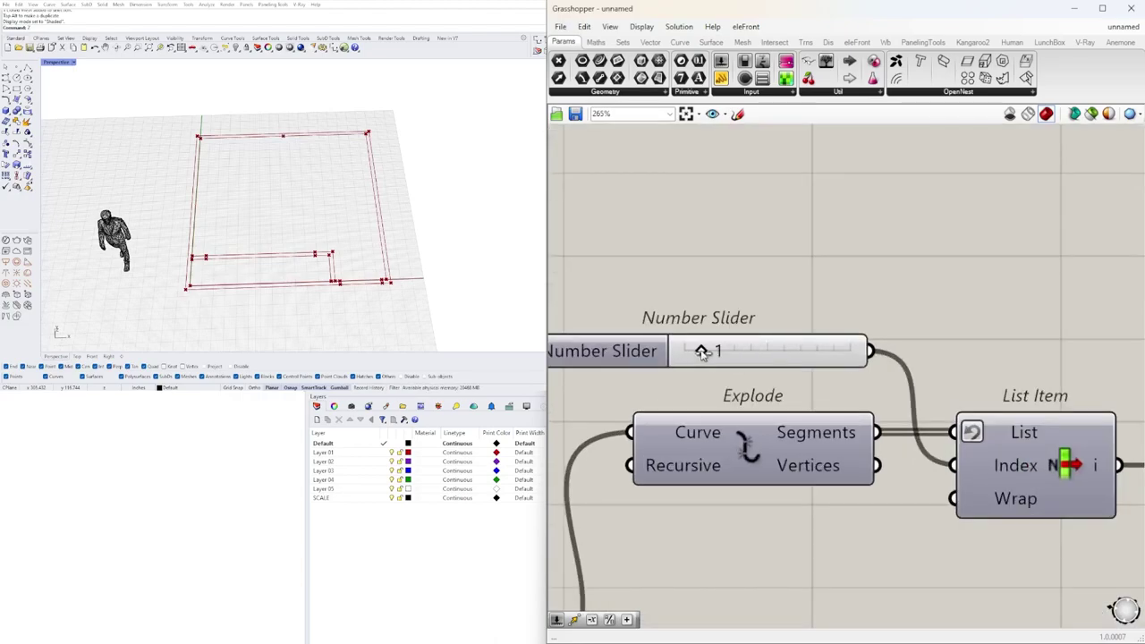
Duplicate the DOOR SIZE slider chain with its Multiplication, Division, Unit X, Negative, Relay and Moves near the new Curve Middle.
{"action": "scroll", "coordinate": [820, 362], "scroll_direction": "down", "scroll_amount": 10}
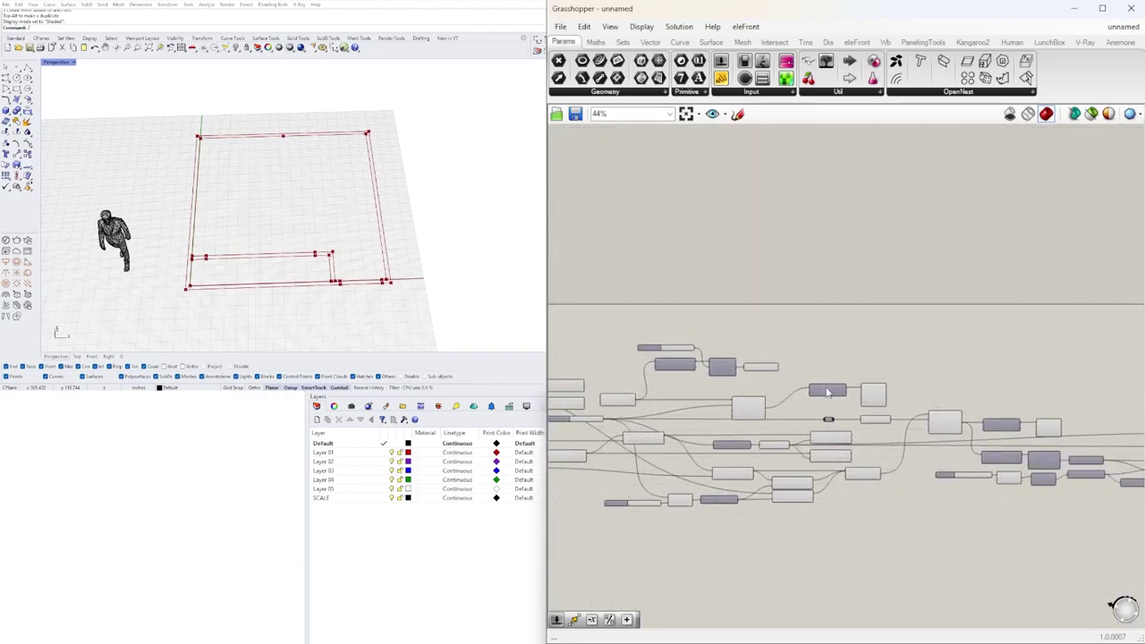
{"action": "scroll", "coordinate": [825, 369], "scroll_direction": "up", "scroll_amount": 4}
{"action": "left_click_drag", "start_coordinate": [826, 474], "coordinate": [642, 432], "text": "shift"}
{"action": "right_click_drag", "start_coordinate": [1009, 419], "coordinate": [996, 484]}
{"action": "scroll", "coordinate": [997, 484], "scroll_direction": "down", "scroll_amount": 1}
{"action": "scroll", "coordinate": [881, 477], "scroll_direction": "down", "scroll_amount": 3}
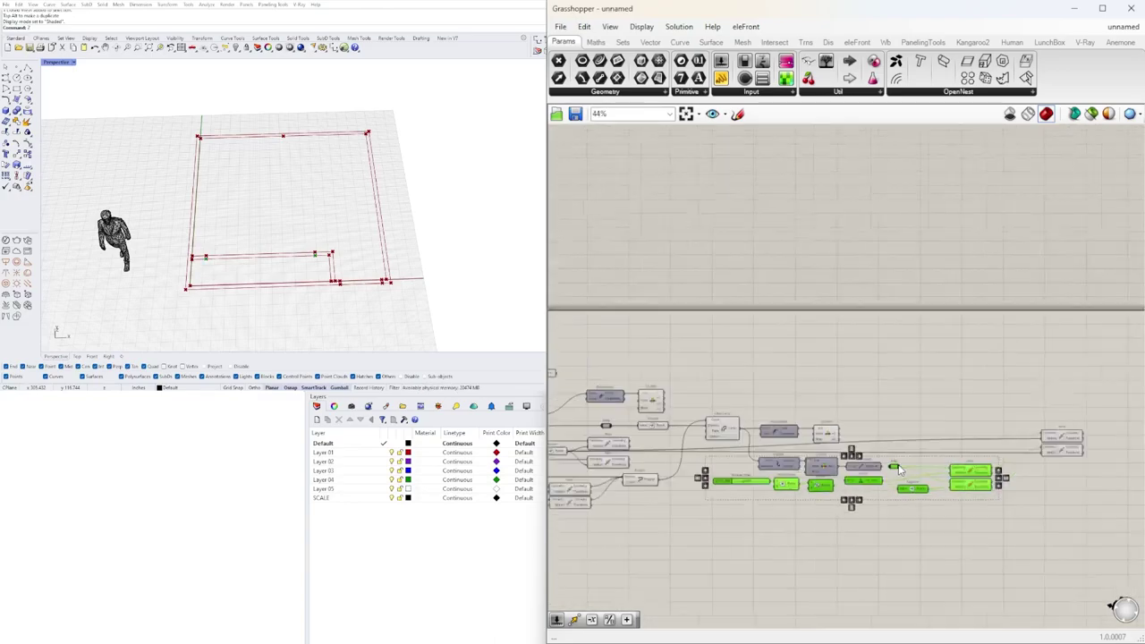
{"action": "left_click_drag", "start_coordinate": [805, 396], "coordinate": [754, 396]}
Connect the new Curve Middle's Midpoint to the copied relay feeding both Move components.
{"action": "scroll", "coordinate": [655, 404], "scroll_direction": "up", "scroll_amount": 7}
{"action": "right_click_drag", "start_coordinate": [650, 421], "coordinate": [750, 450]}
{"action": "left_click_drag", "start_coordinate": [764, 514], "coordinate": [880, 391]}
{"action": "left_click", "coordinate": [882, 383]}
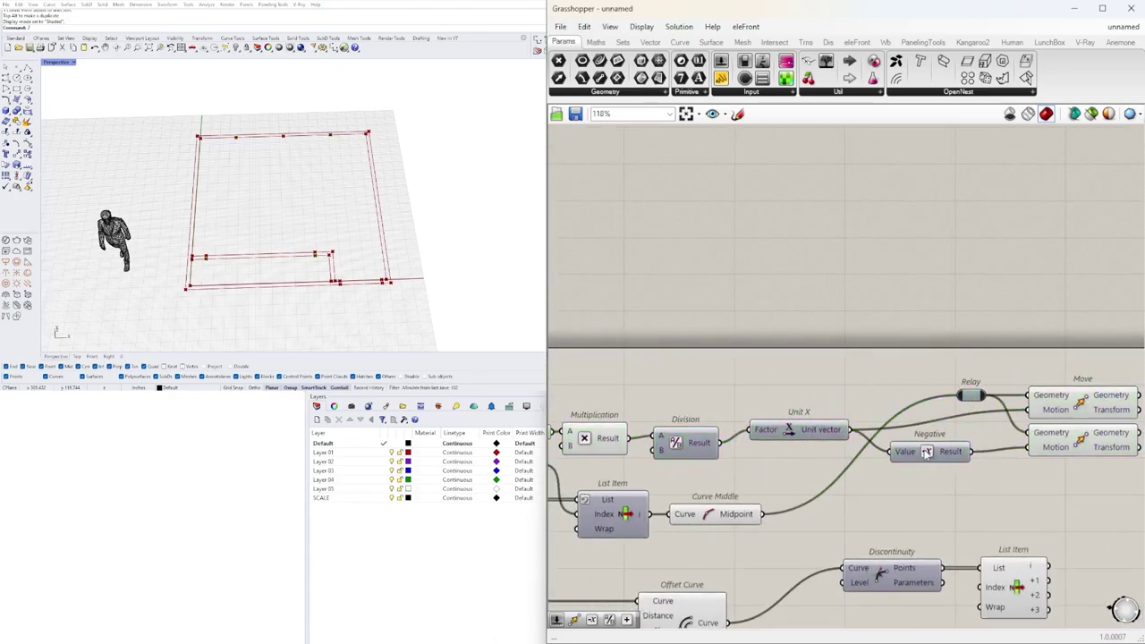
Line up the copied Multiplication, Division and Unit X components in a tidy row ahead of the copied Moves.
{"action": "left_click", "coordinate": [817, 452]}
{"action": "right_click_drag", "start_coordinate": [815, 442], "coordinate": [910, 442]}
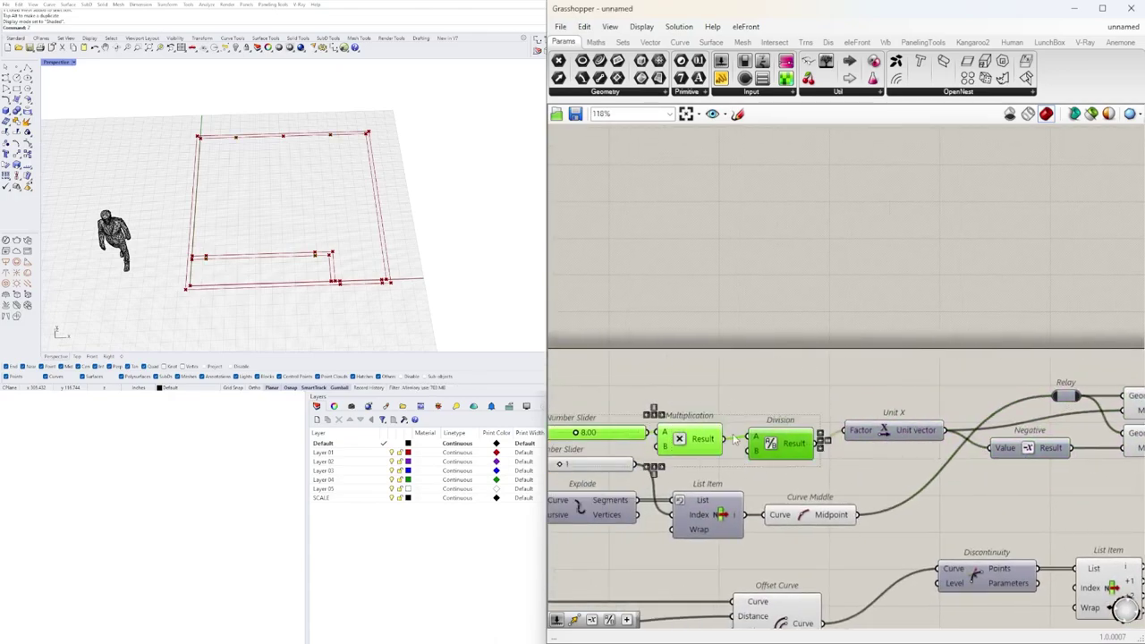
{"action": "left_click", "coordinate": [727, 391]}
{"action": "scroll", "coordinate": [725, 391], "scroll_direction": "up", "scroll_amount": 7}
{"action": "right_click_drag", "start_coordinate": [726, 390], "coordinate": [917, 387]}
{"action": "left_click", "coordinate": [760, 449]}
{"action": "left_click", "coordinate": [929, 469], "text": "shift"}
{"action": "left_click_drag", "start_coordinate": [928, 469], "coordinate": [945, 458]}
{"action": "scroll", "coordinate": [943, 460], "scroll_direction": "down", "scroll_amount": 5}
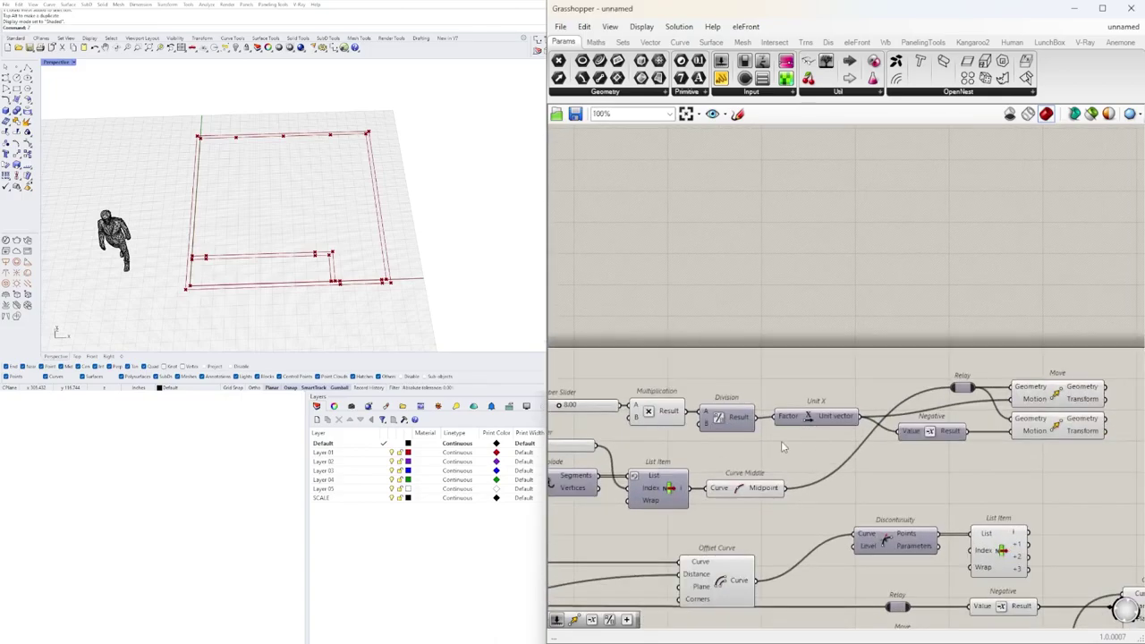
{"action": "scroll", "coordinate": [892, 410], "scroll_direction": "up", "scroll_amount": 3}
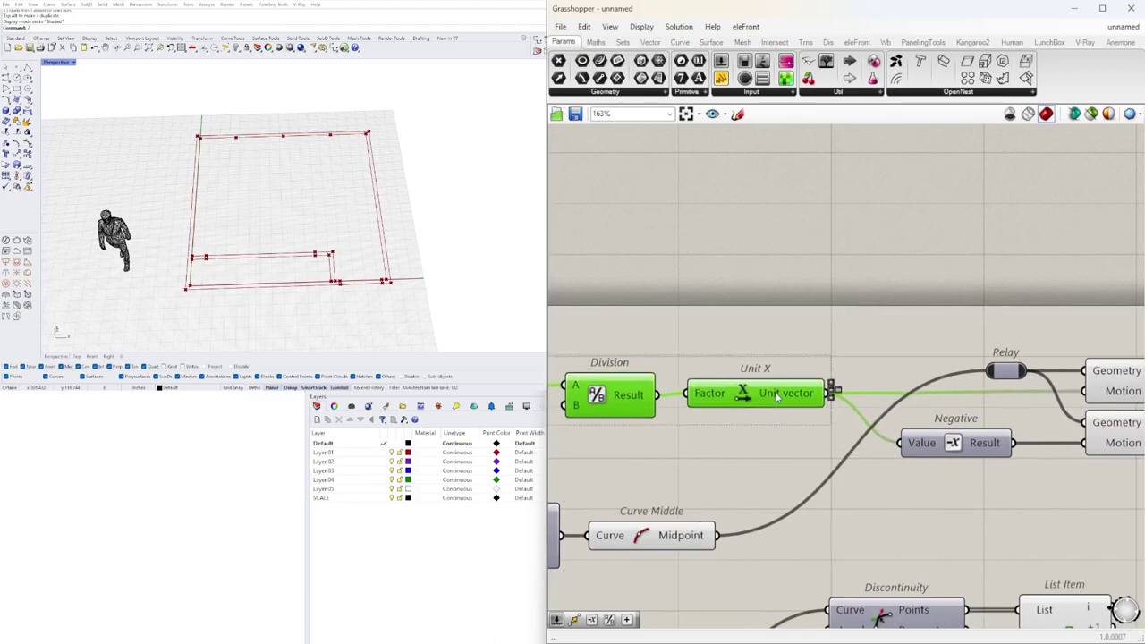
{"action": "left_click", "coordinate": [864, 324]}
{"action": "scroll", "coordinate": [866, 321], "scroll_direction": "down", "scroll_amount": 6}
{"action": "scroll", "coordinate": [735, 348], "scroll_direction": "up", "scroll_amount": 9}
{"action": "scroll", "coordinate": [735, 349], "scroll_direction": "down", "scroll_amount": 10}
{"action": "scroll", "coordinate": [814, 383], "scroll_direction": "up", "scroll_amount": 4}
{"action": "scroll", "coordinate": [813, 385], "scroll_direction": "up", "scroll_amount": 1}
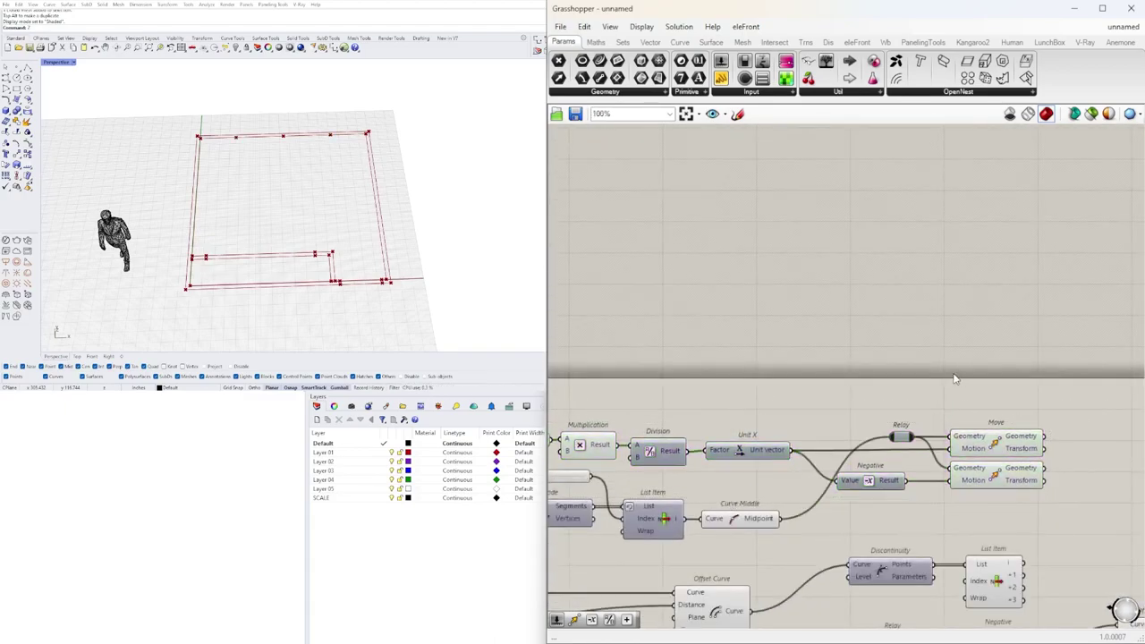
Duplicate the two Move components that shift the far-wall midpoint and place the copies beside them.
{"action": "scroll", "coordinate": [955, 379], "scroll_direction": "down", "scroll_amount": 4}
{"action": "right_click_drag", "start_coordinate": [1011, 431], "coordinate": [841, 439]}
{"action": "scroll", "coordinate": [841, 439], "scroll_direction": "up", "scroll_amount": 5}
{"action": "right_click_drag", "start_coordinate": [989, 465], "coordinate": [842, 433]}
{"action": "left_click_drag", "start_coordinate": [842, 433], "coordinate": [790, 381]}
{"action": "right_click_drag", "start_coordinate": [838, 380], "coordinate": [1144, 401]}
{"action": "left_click", "coordinate": [866, 534]}
{"action": "right_click_drag", "start_coordinate": [933, 514], "coordinate": [738, 485]}
{"action": "left_click_drag", "start_coordinate": [993, 461], "coordinate": [930, 380]}
{"action": "right_click_drag", "start_coordinate": [982, 385], "coordinate": [808, 385]}
{"action": "left_click_drag", "start_coordinate": [808, 384], "coordinate": [1024, 400], "text": "alt"}
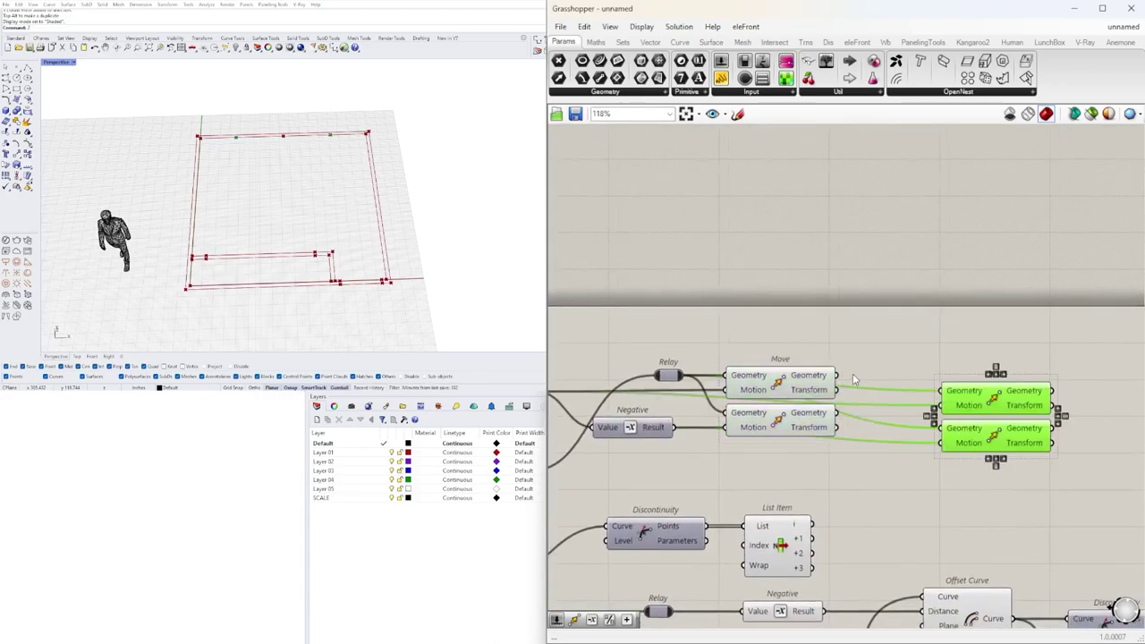
Feed the two shifted far-wall points into the Geometry inputs of the new Move components.
{"action": "right_click_drag", "start_coordinate": [1109, 476], "coordinate": [982, 469]}
{"action": "left_click_drag", "start_coordinate": [982, 469], "coordinate": [827, 368]}
{"action": "left_click_drag", "start_coordinate": [850, 393], "coordinate": [1071, 390]}
{"action": "right_click_drag", "start_coordinate": [1109, 398], "coordinate": [778, 383]}
{"action": "scroll", "coordinate": [912, 474], "scroll_direction": "down", "scroll_amount": 3}
{"action": "right_click_drag", "start_coordinate": [913, 475], "coordinate": [755, 400]}
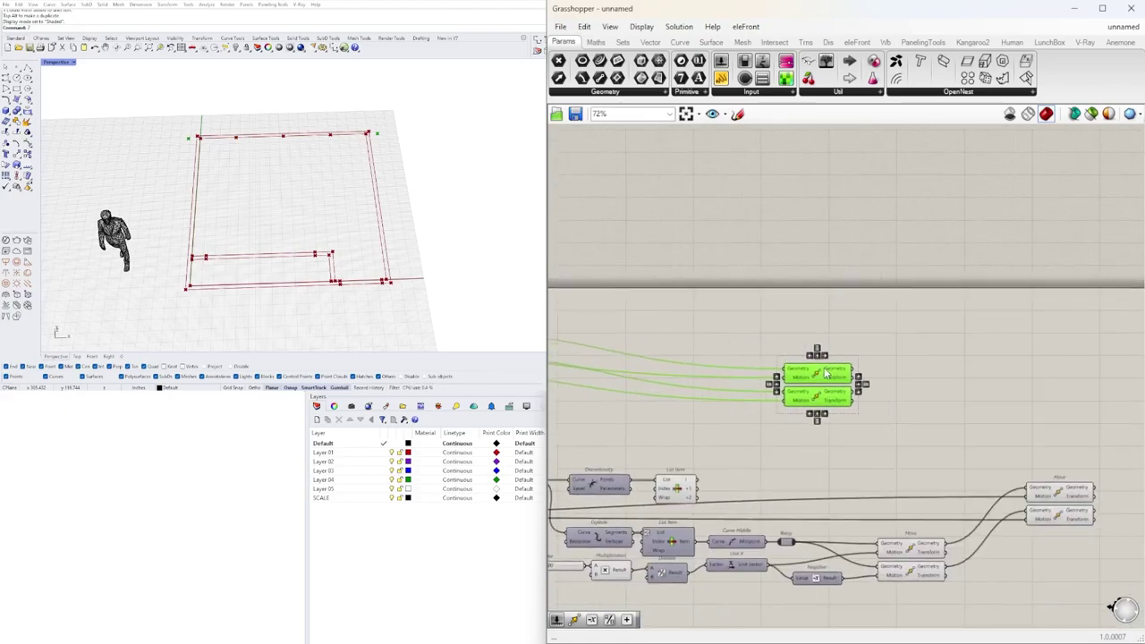
Connect the wall-thickness Unit Y vector through a relay to the Motion inputs of both new Move components.
{"action": "right_click_drag", "start_coordinate": [916, 606], "coordinate": [760, 450]}
{"action": "right_click_drag", "start_coordinate": [694, 381], "coordinate": [811, 393]}
{"action": "scroll", "coordinate": [1114, 388], "scroll_direction": "down", "scroll_amount": 1}
{"action": "left_click_drag", "start_coordinate": [873, 461], "coordinate": [651, 280]}
{"action": "right_click_drag", "start_coordinate": [651, 280], "coordinate": [907, 309]}
{"action": "right_click_drag", "start_coordinate": [643, 394], "coordinate": [975, 434]}
{"action": "scroll", "coordinate": [875, 452], "scroll_direction": "up", "scroll_amount": 2}
{"action": "right_click_drag", "start_coordinate": [877, 453], "coordinate": [606, 503]}
{"action": "scroll", "coordinate": [606, 502], "scroll_direction": "down", "scroll_amount": 1}
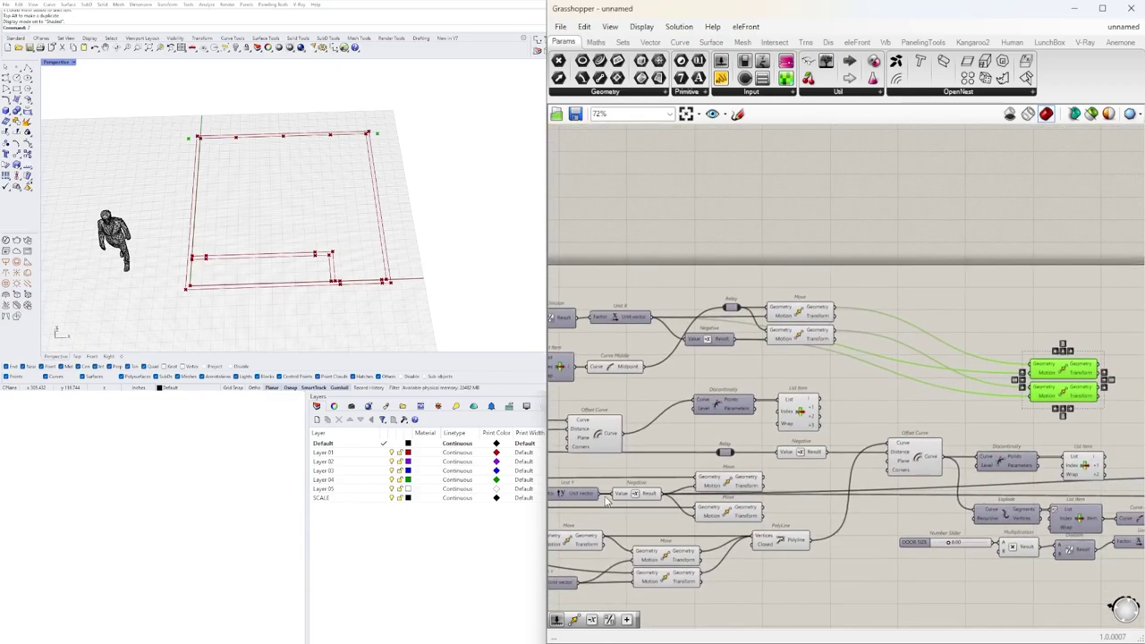
{"action": "scroll", "coordinate": [1022, 381], "scroll_direction": "up", "scroll_amount": 4}
{"action": "left_click_drag", "start_coordinate": [1002, 374], "coordinate": [805, 418]}
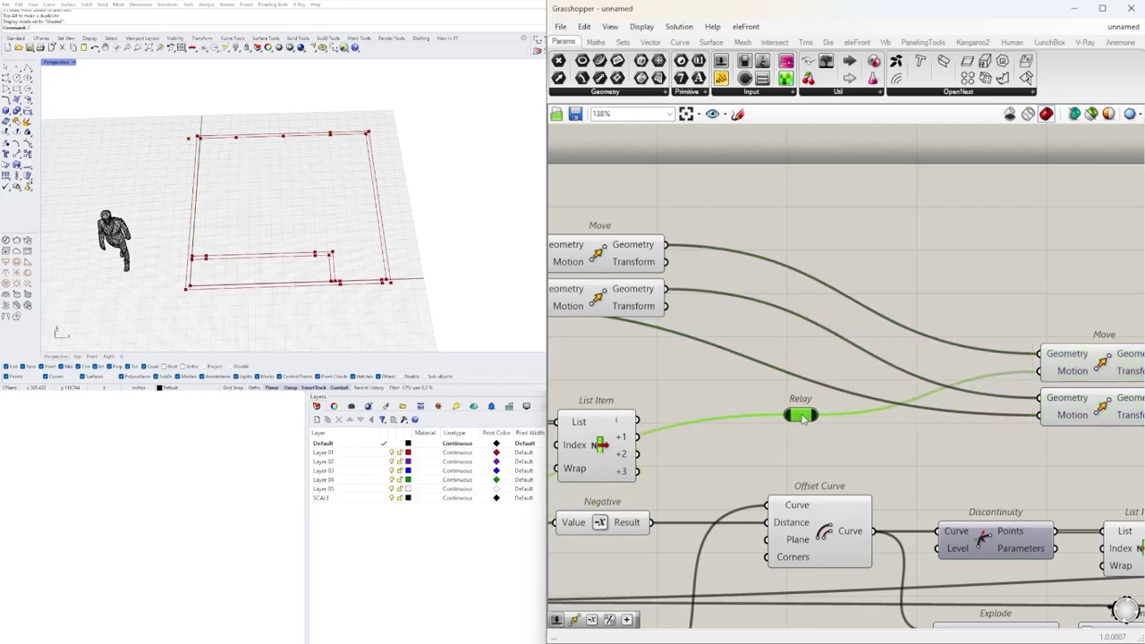
{"action": "scroll", "coordinate": [870, 354], "scroll_direction": "up", "scroll_amount": 3}
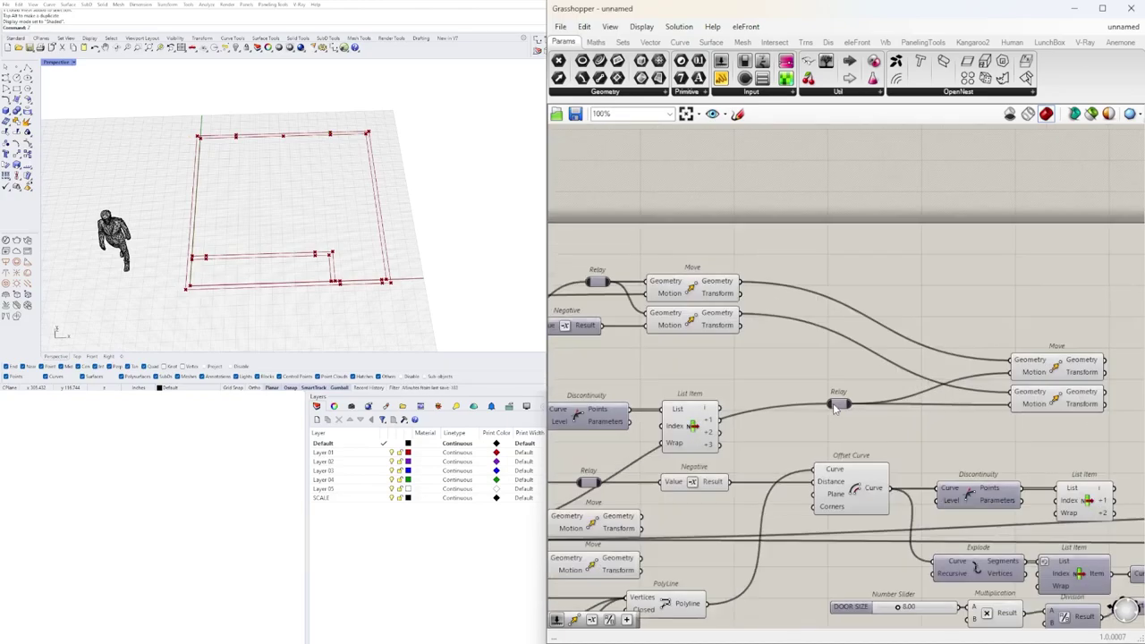
Place the new Moves and their relay close beside the original pair, and stagger the Unit Y and its Negative.
{"action": "left_click_drag", "start_coordinate": [1092, 428], "coordinate": [934, 369]}
{"action": "left_click_drag", "start_coordinate": [1028, 369], "coordinate": [829, 319]}
{"action": "left_click_drag", "start_coordinate": [914, 376], "coordinate": [846, 272]}
{"action": "scroll", "coordinate": [844, 317], "scroll_direction": "up", "scroll_amount": 3}
{"action": "left_click", "coordinate": [879, 410]}
{"action": "scroll", "coordinate": [879, 411], "scroll_direction": "down", "scroll_amount": 3}
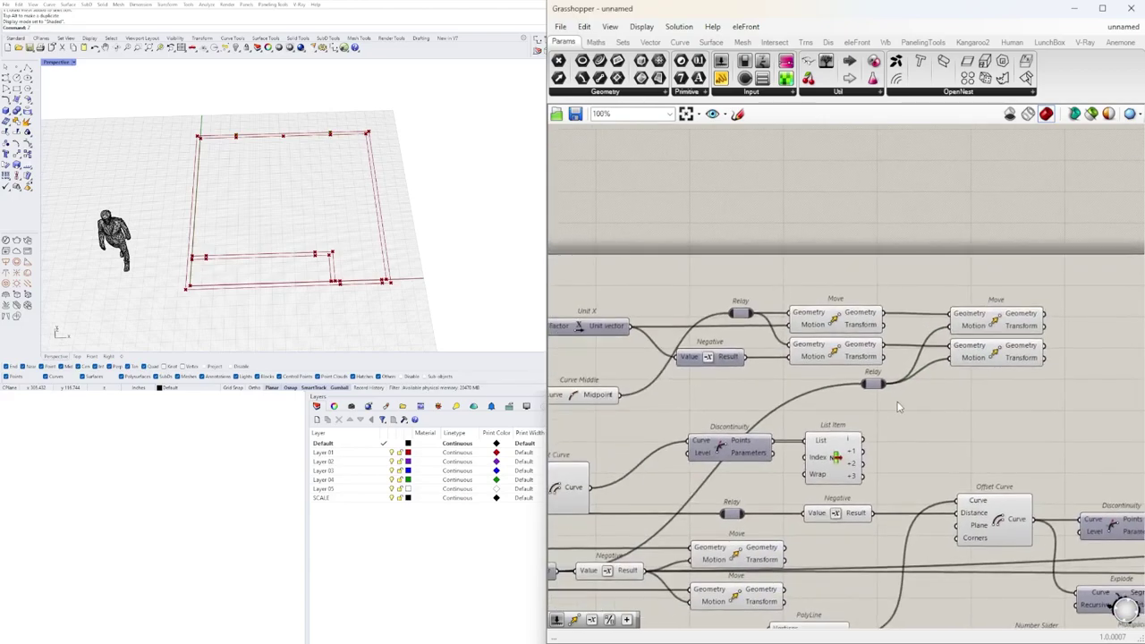
{"action": "scroll", "coordinate": [841, 401], "scroll_direction": "down", "scroll_amount": 3}
{"action": "scroll", "coordinate": [729, 480], "scroll_direction": "up", "scroll_amount": 3}
{"action": "left_click", "coordinate": [730, 480]}
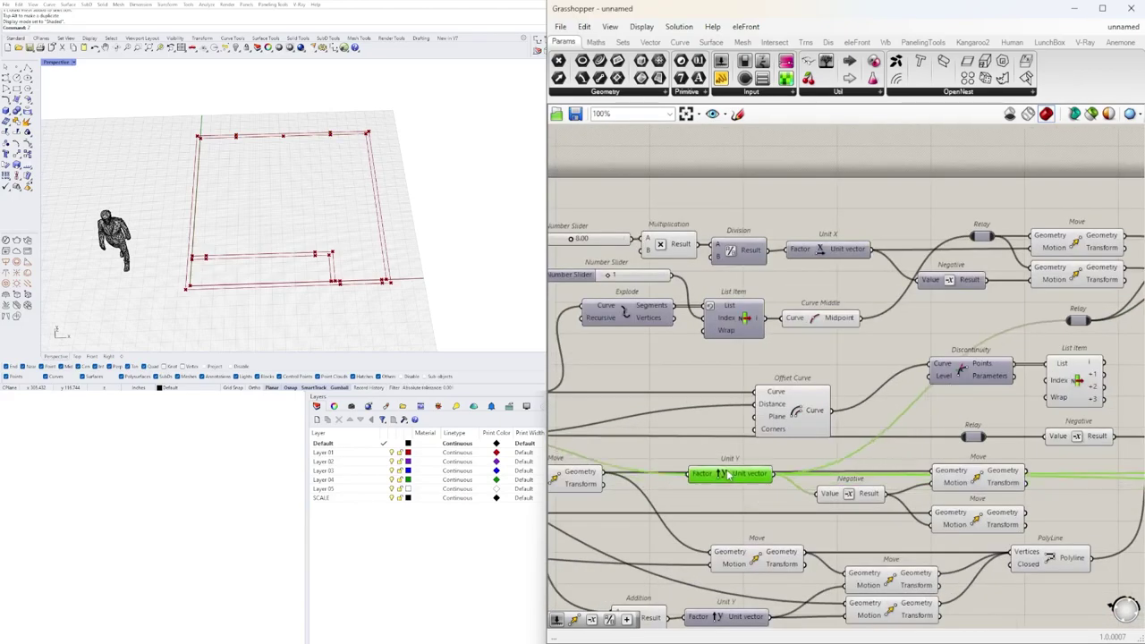
Reposition the outer Offset Curve's Discontinuity and List Item farther along the canvas to clear the new wires.
{"action": "left_click", "coordinate": [818, 320]}
{"action": "right_click_drag", "start_coordinate": [970, 367], "coordinate": [860, 370]}
{"action": "left_click_drag", "start_coordinate": [1033, 396], "coordinate": [856, 368]}
{"action": "left_click_drag", "start_coordinate": [856, 374], "coordinate": [892, 374]}
{"action": "scroll", "coordinate": [1026, 382], "scroll_direction": "up", "scroll_amount": 2}
{"action": "right_click_drag", "start_coordinate": [1026, 382], "coordinate": [824, 419]}
{"action": "left_click_drag", "start_coordinate": [927, 417], "coordinate": [957, 392]}
{"action": "scroll", "coordinate": [959, 393], "scroll_direction": "down", "scroll_amount": 4}
{"action": "right_click_drag", "start_coordinate": [1050, 401], "coordinate": [766, 418]}
{"action": "left_click_drag", "start_coordinate": [960, 522], "coordinate": [906, 433]}
{"action": "right_click_drag", "start_coordinate": [734, 424], "coordinate": [985, 416]}
Turn off the preview of the far-wall Curve Middle and inspect the remaining opening points in the perspective view.
{"action": "right_click_drag", "start_coordinate": [357, 208], "coordinate": [483, 229]}
{"action": "right_click_drag", "start_coordinate": [265, 157], "coordinate": [388, 169], "text": "shift"}
{"action": "right_click_drag", "start_coordinate": [573, 352], "coordinate": [1002, 397]}
{"action": "scroll", "coordinate": [997, 397], "scroll_direction": "up", "scroll_amount": 4}
{"action": "scroll", "coordinate": [997, 396], "scroll_direction": "down", "scroll_amount": 2}
{"action": "left_click_drag", "start_coordinate": [928, 431], "coordinate": [899, 371]}
{"action": "middle_click", "coordinate": [899, 370]}
{"action": "left_click", "coordinate": [932, 333]}
{"action": "right_click_drag", "start_coordinate": [507, 214], "coordinate": [340, 194]}
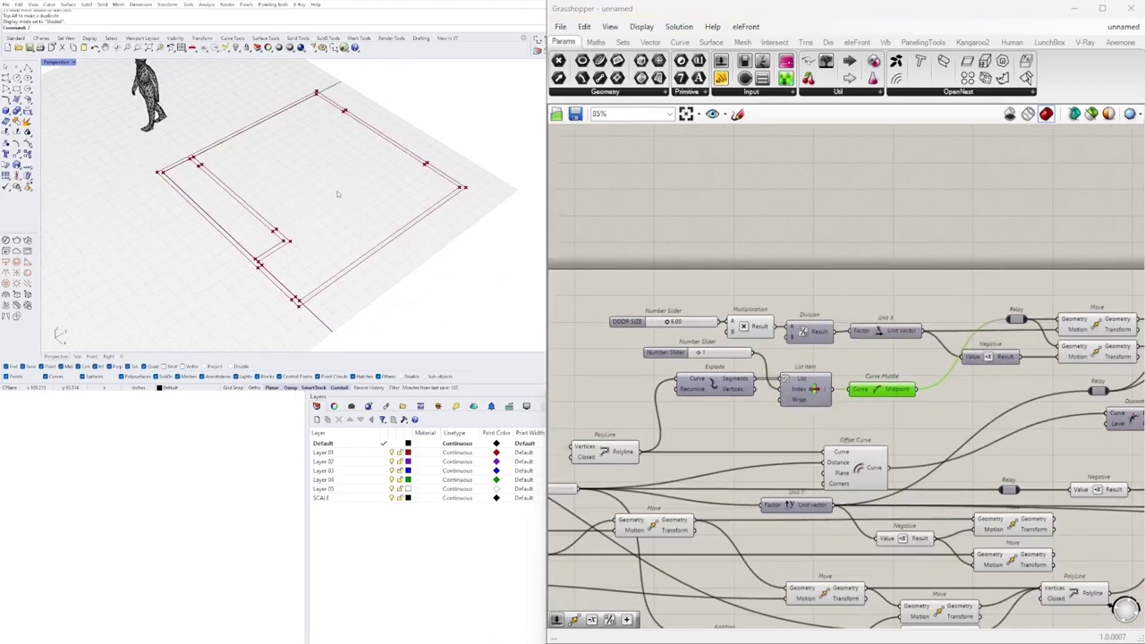
Rename the wall-thickness number slider as WALL SIZE.
{"action": "left_click", "coordinate": [821, 258]}
{"action": "scroll", "coordinate": [821, 258], "scroll_direction": "down", "scroll_amount": 1}
{"action": "scroll", "coordinate": [824, 226], "scroll_direction": "down", "scroll_amount": 1}
{"action": "scroll", "coordinate": [1038, 370], "scroll_direction": "up", "scroll_amount": 2}
{"action": "right_click_drag", "start_coordinate": [648, 438], "coordinate": [701, 407]}
{"action": "scroll", "coordinate": [702, 406], "scroll_direction": "up", "scroll_amount": 4}
{"action": "right_click", "coordinate": [635, 386]}
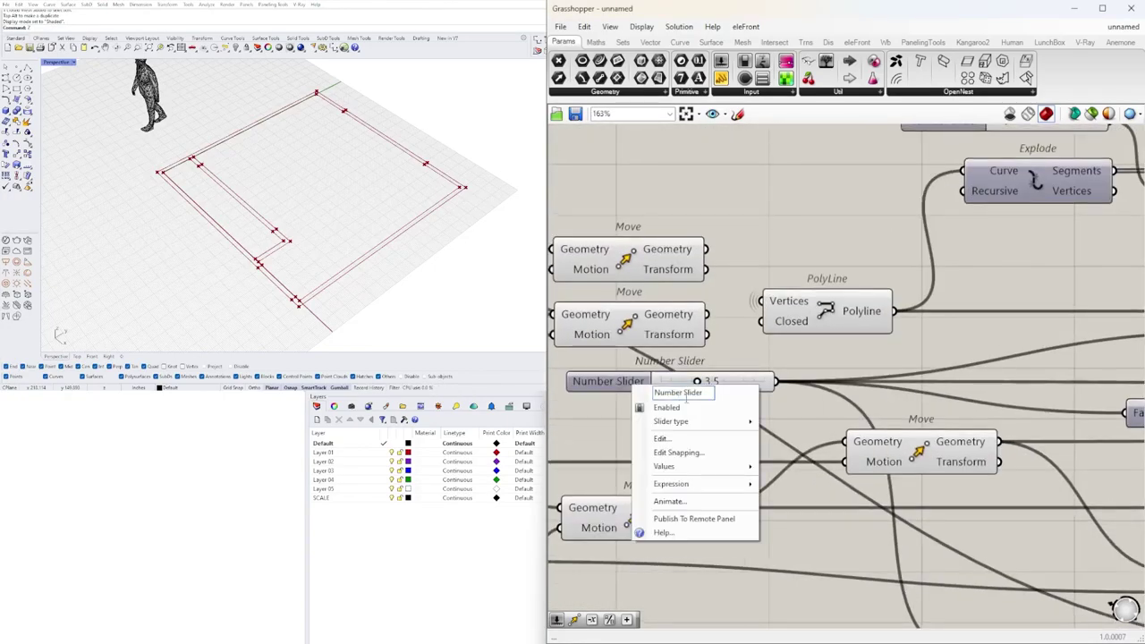
{"action": "type", "text": "WALL SIZE"}
{"action": "key", "text": "Return"}
Test the WALL SIZE slider with different thicknesses and set its value to 5.5.
{"action": "scroll", "coordinate": [634, 385], "scroll_direction": "down", "scroll_amount": 4}
{"action": "right_click_drag", "start_coordinate": [634, 385], "coordinate": [720, 473]}
{"action": "scroll", "coordinate": [769, 474], "scroll_direction": "up", "scroll_amount": 9}
{"action": "left_click_drag", "start_coordinate": [786, 472], "coordinate": [910, 473]}
{"action": "double_click", "coordinate": [833, 464]}
{"action": "type", "text": "5.5"}
{"action": "key", "text": "Return"}
Set the copied DOOR SIZE slider that drives the far-wall opening to 10.
{"action": "scroll", "coordinate": [837, 466], "scroll_direction": "down", "scroll_amount": 6}
{"action": "right_click_drag", "start_coordinate": [949, 428], "coordinate": [697, 436]}
{"action": "scroll", "coordinate": [770, 289], "scroll_direction": "up", "scroll_amount": 3}
{"action": "right_click_drag", "start_coordinate": [770, 289], "coordinate": [727, 333]}
{"action": "scroll", "coordinate": [680, 287], "scroll_direction": "up", "scroll_amount": 4}
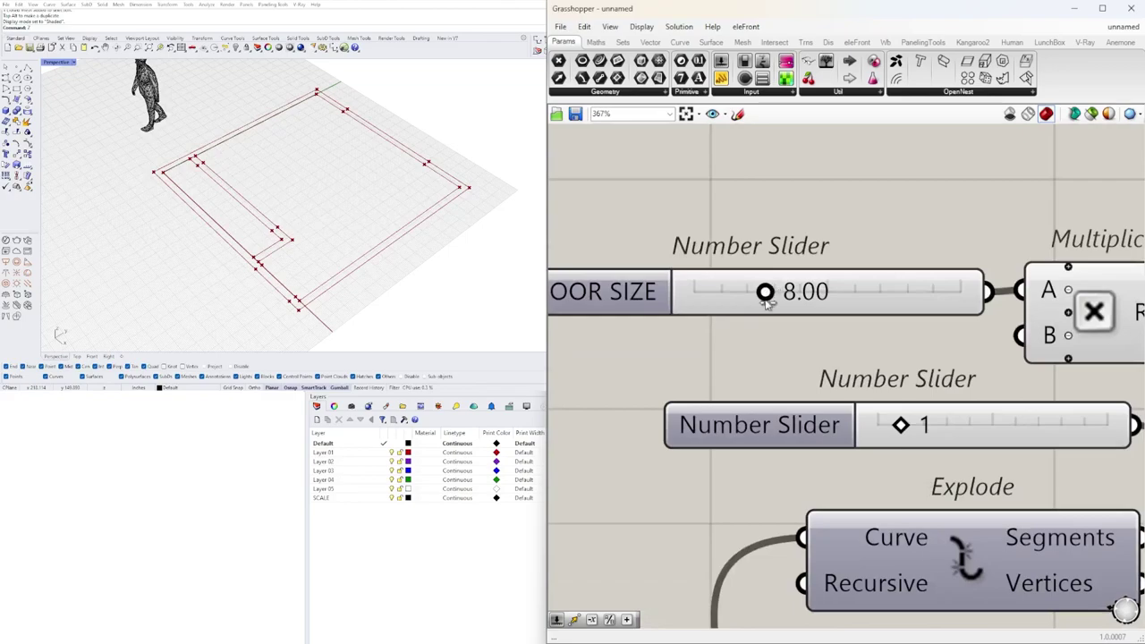
{"action": "double_click", "coordinate": [723, 305]}
{"action": "type", "text": "8"}
{"action": "key", "text": "Return"}
{"action": "double_click", "coordinate": [790, 304]}
{"action": "type", "text": "10"}
{"action": "key", "text": "Return"}
{"action": "double_click", "coordinate": [790, 302]}
{"action": "left_click", "coordinate": [874, 260]}
Rename the far-wall opening's size slider as WINDOW SIZE.
{"action": "scroll", "coordinate": [708, 317], "scroll_direction": "down", "scroll_amount": 6}
{"action": "scroll", "coordinate": [706, 313], "scroll_direction": "up", "scroll_amount": 2}
{"action": "right_click", "coordinate": [639, 314]}
{"action": "type", "text": "WIND SIZE"}
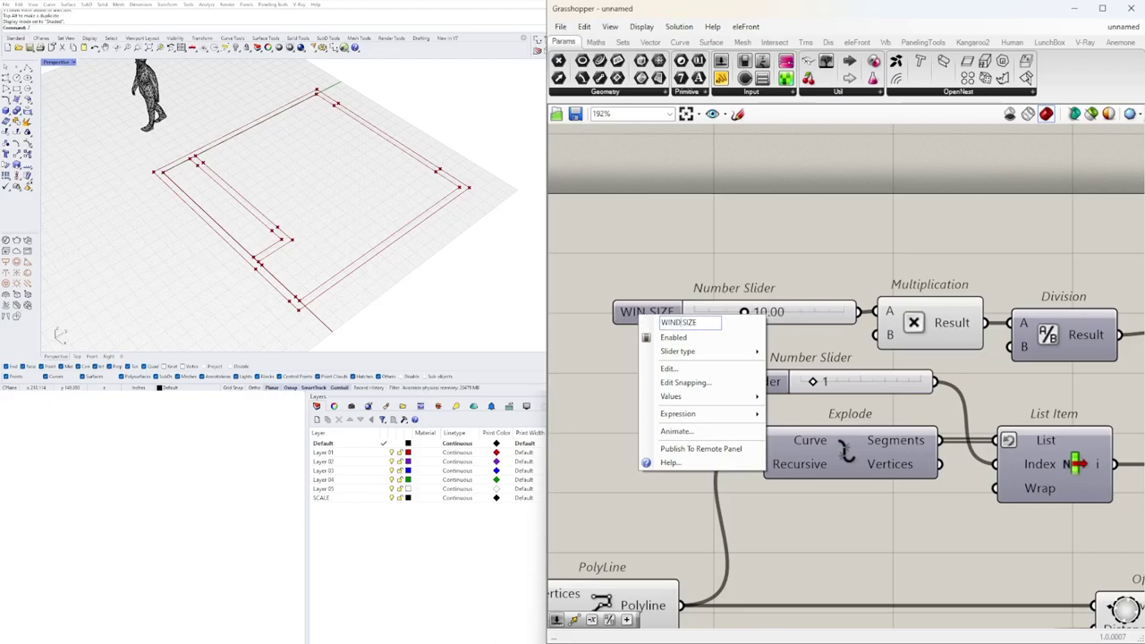
{"action": "type", "text": "DOW"}
{"action": "key", "text": "Return"}
Place the room-dimension sliders, the door sliders and the WALL SIZE slider in their own separate groups.
{"action": "scroll", "coordinate": [652, 311], "scroll_direction": "down", "scroll_amount": 5}
{"action": "right_click_drag", "start_coordinate": [644, 311], "coordinate": [955, 268]}
{"action": "right_click_drag", "start_coordinate": [608, 394], "coordinate": [964, 362]}
{"action": "left_click", "coordinate": [736, 376]}
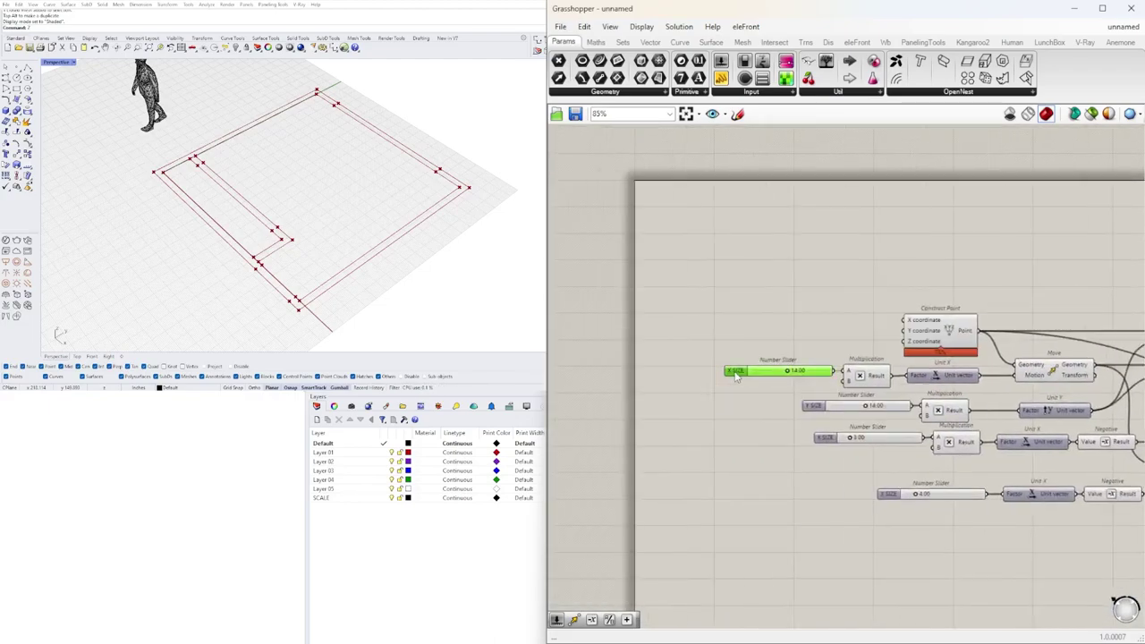
{"action": "right_click_drag", "start_coordinate": [735, 375], "coordinate": [637, 372]}
{"action": "key", "text": "ctrl+g"}
{"action": "left_click", "coordinate": [724, 432]}
{"action": "key", "text": "ctrl+g"}
{"action": "right_click_drag", "start_coordinate": [725, 433], "coordinate": [586, 411]}
{"action": "left_click", "coordinate": [655, 470]}
{"action": "right_click_drag", "start_coordinate": [869, 481], "coordinate": [623, 420]}
{"action": "scroll", "coordinate": [695, 318], "scroll_direction": "up", "scroll_amount": 1}
{"action": "left_click", "coordinate": [695, 316]}
{"action": "key", "text": "ctrl+g"}
Rename the slider feeding the Addition component as FLOSET SIZE and set its value to 30.
{"action": "scroll", "coordinate": [741, 488], "scroll_direction": "up", "scroll_amount": 3}
{"action": "right_click_drag", "start_coordinate": [875, 526], "coordinate": [887, 448]}
{"action": "scroll", "coordinate": [725, 454], "scroll_direction": "down", "scroll_amount": 3}
{"action": "scroll", "coordinate": [963, 409], "scroll_direction": "up", "scroll_amount": 2}
{"action": "left_click", "coordinate": [962, 409]}
{"action": "scroll", "coordinate": [962, 409], "scroll_direction": "down", "scroll_amount": 2}
{"action": "scroll", "coordinate": [850, 444], "scroll_direction": "up", "scroll_amount": 3}
{"action": "right_click", "coordinate": [869, 436]}
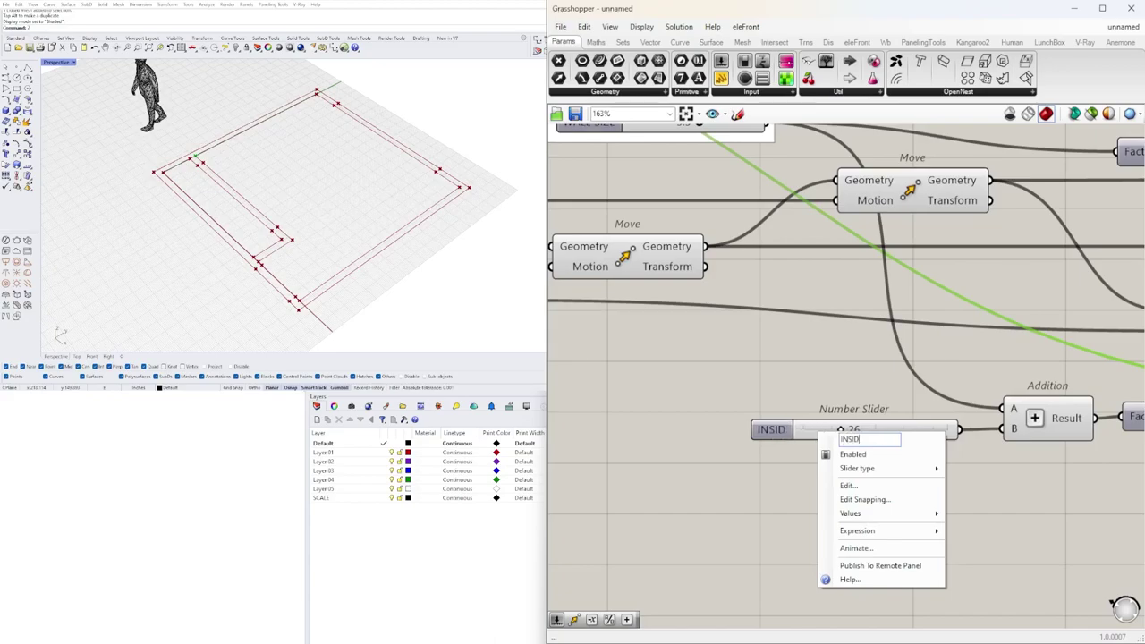
{"action": "type", "text": "SIZE"}
{"action": "key", "text": "Return"}
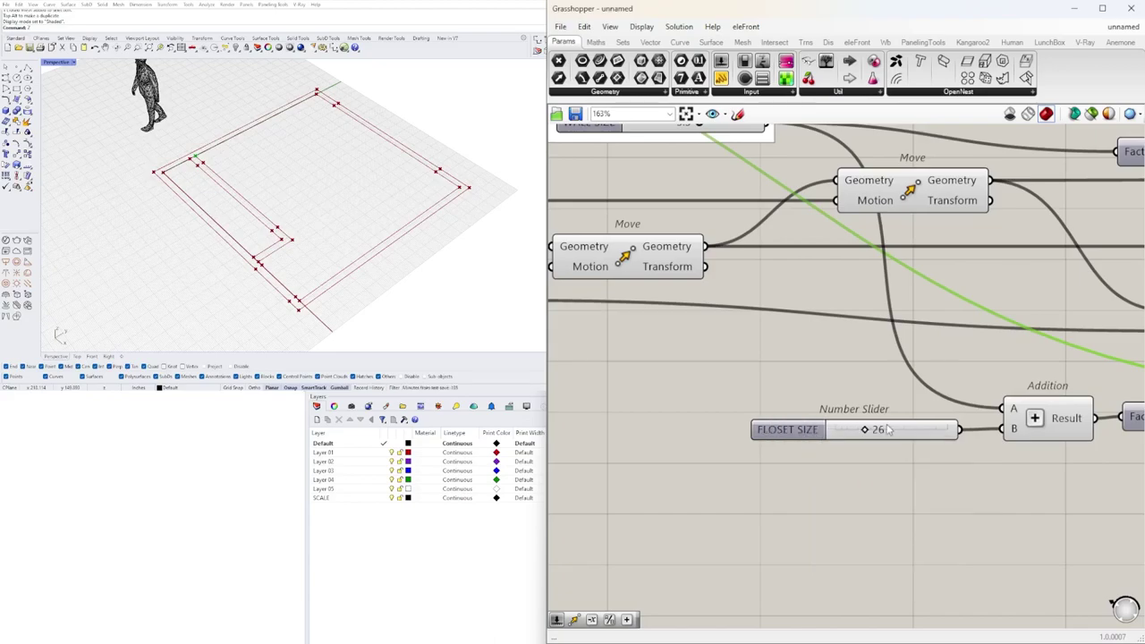
{"action": "scroll", "coordinate": [876, 540], "scroll_direction": "down", "scroll_amount": 4}
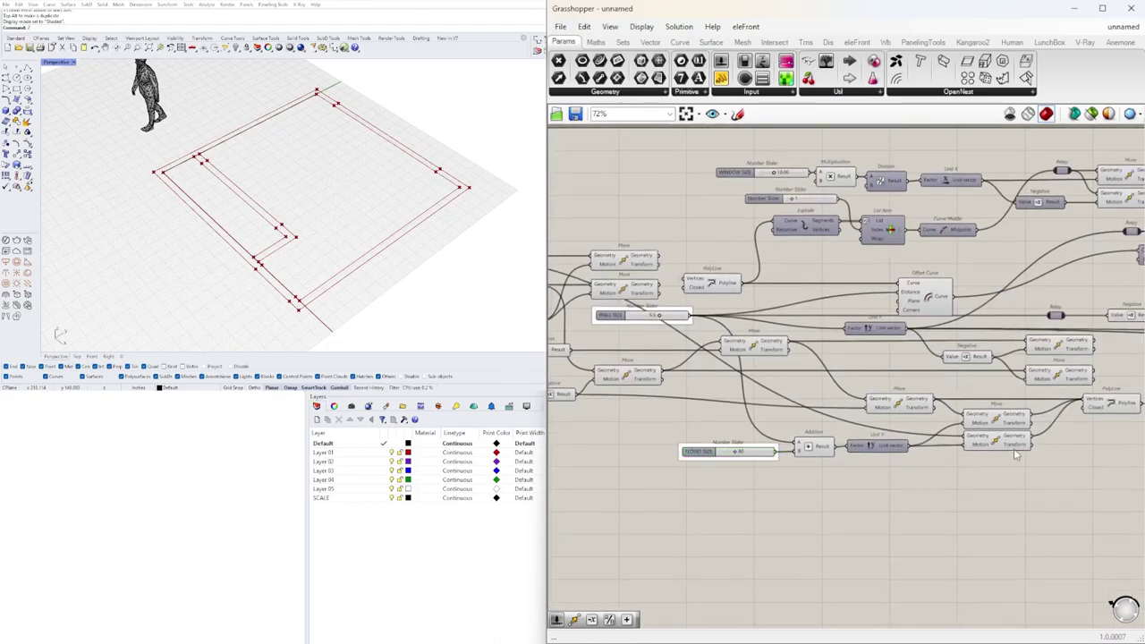
Reposition the WINDOW SIZE slider and the partition opening's DOOR SIZE slider farther from their Multiplication components.
{"action": "scroll", "coordinate": [770, 165], "scroll_direction": "up", "scroll_amount": 3}
{"action": "left_click", "coordinate": [716, 208]}
{"action": "left_click_drag", "start_coordinate": [714, 208], "coordinate": [688, 207]}
{"action": "scroll", "coordinate": [882, 250], "scroll_direction": "down", "scroll_amount": 5}
{"action": "right_click_drag", "start_coordinate": [1100, 376], "coordinate": [846, 338]}
{"action": "scroll", "coordinate": [881, 356], "scroll_direction": "up", "scroll_amount": 4}
{"action": "scroll", "coordinate": [915, 416], "scroll_direction": "up", "scroll_amount": 3}
{"action": "left_click_drag", "start_coordinate": [863, 413], "coordinate": [822, 412]}
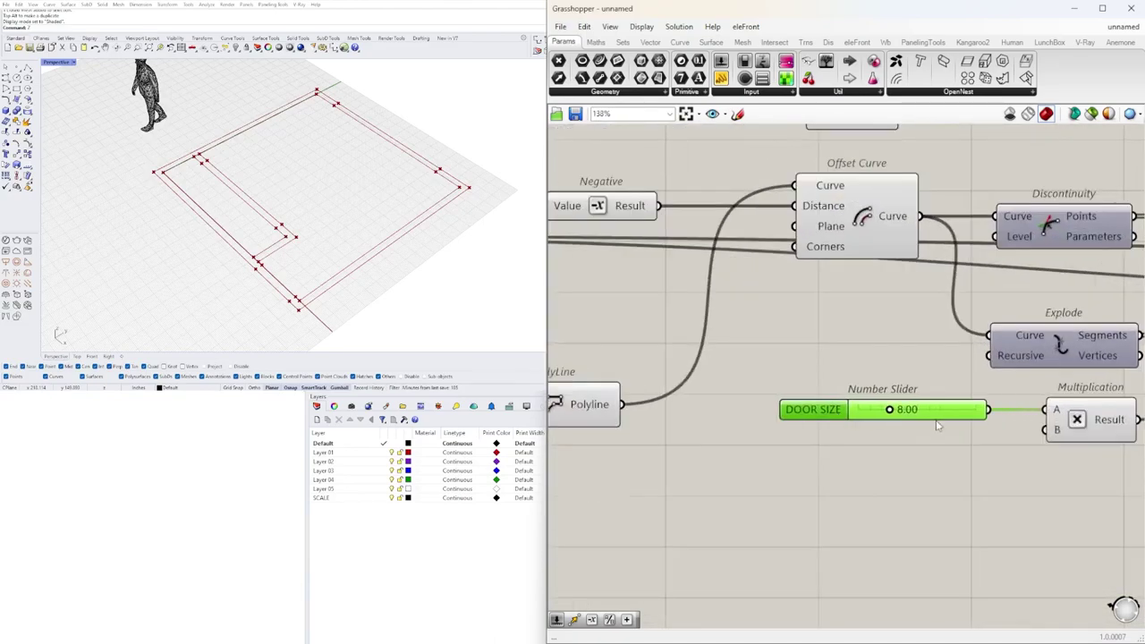
Rename the partition opening's DOOR SIZE slider as CLOSET DOOR SIZE.
{"action": "scroll", "coordinate": [877, 413], "scroll_direction": "down", "scroll_amount": 4}
{"action": "right_click_drag", "start_coordinate": [908, 413], "coordinate": [586, 421]}
{"action": "scroll", "coordinate": [586, 411], "scroll_direction": "down", "scroll_amount": 1}
{"action": "left_click", "coordinate": [955, 402]}
{"action": "left_click", "coordinate": [954, 426], "text": "shift"}
{"action": "right_click_drag", "start_coordinate": [811, 433], "coordinate": [831, 437]}
{"action": "scroll", "coordinate": [831, 437], "scroll_direction": "up", "scroll_amount": 3}
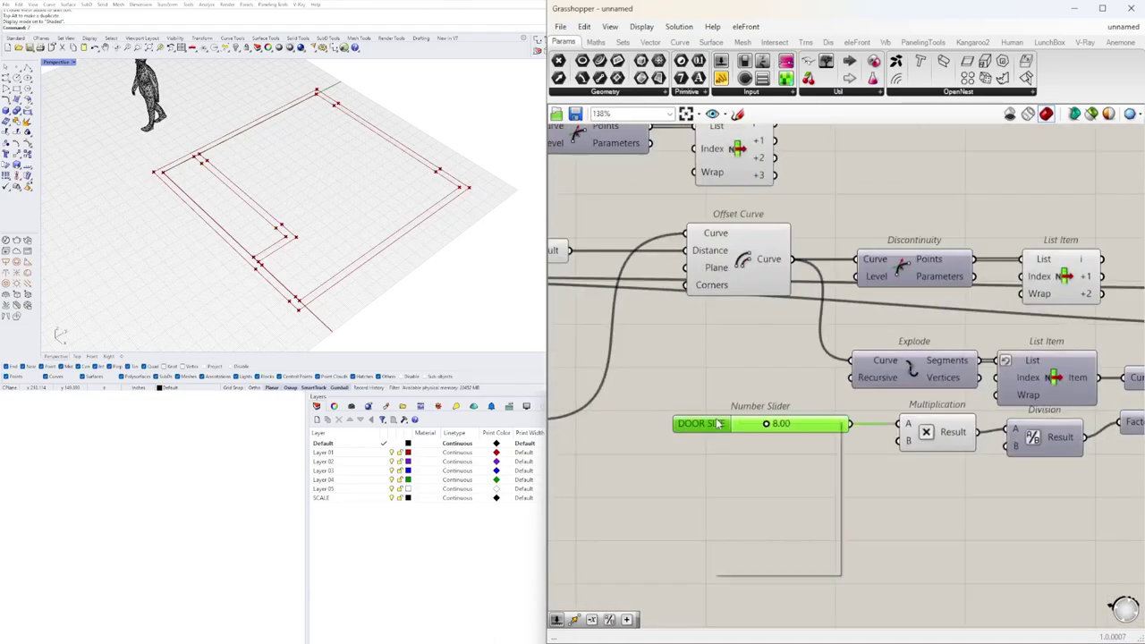
{"action": "right_click", "coordinate": [716, 424]}
{"action": "left_click", "coordinate": [732, 403]}
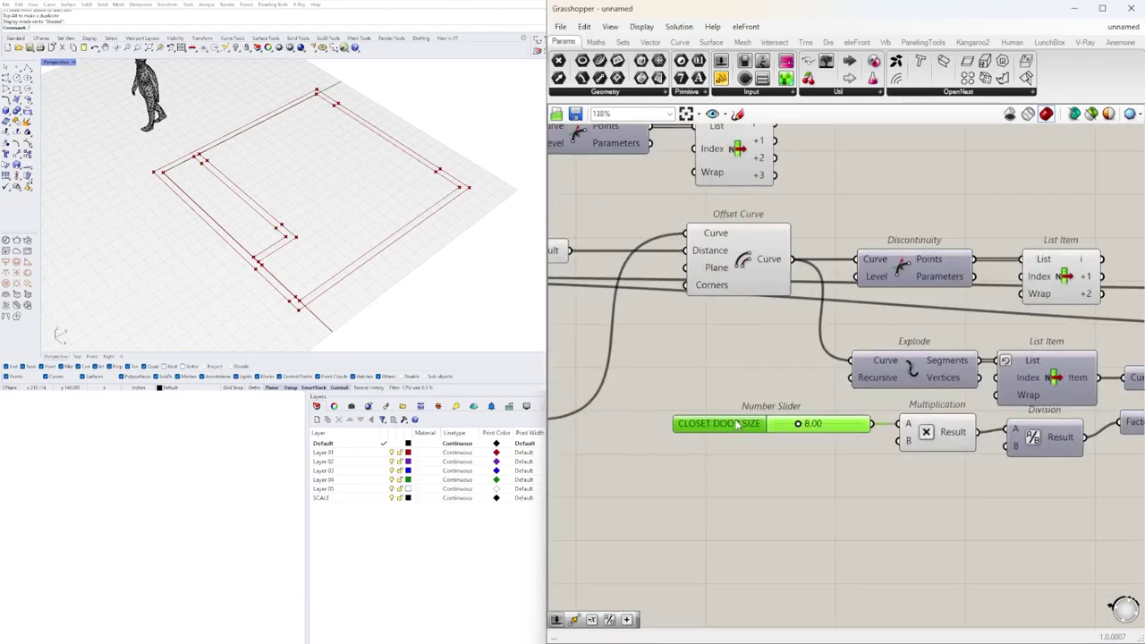
Hide the preview of the outer wall's PolyLine and Offset Curve components.
{"action": "scroll", "coordinate": [723, 379], "scroll_direction": "down", "scroll_amount": 6}
{"action": "right_click_drag", "start_coordinate": [706, 431], "coordinate": [744, 438]}
{"action": "scroll", "coordinate": [885, 391], "scroll_direction": "up", "scroll_amount": 3}
{"action": "right_click_drag", "start_coordinate": [1030, 320], "coordinate": [761, 347]}
{"action": "left_click_drag", "start_coordinate": [845, 331], "coordinate": [970, 403]}
{"action": "left_click_drag", "start_coordinate": [916, 366], "coordinate": [903, 363]}
{"action": "scroll", "coordinate": [898, 315], "scroll_direction": "down", "scroll_amount": 4}
{"action": "scroll", "coordinate": [716, 401], "scroll_direction": "up", "scroll_amount": 5}
{"action": "left_click", "coordinate": [815, 351]}
{"action": "right_click_drag", "start_coordinate": [966, 358], "coordinate": [821, 377]}
{"action": "left_click", "coordinate": [907, 381], "text": "shift"}
{"action": "middle_click", "coordinate": [907, 381]}
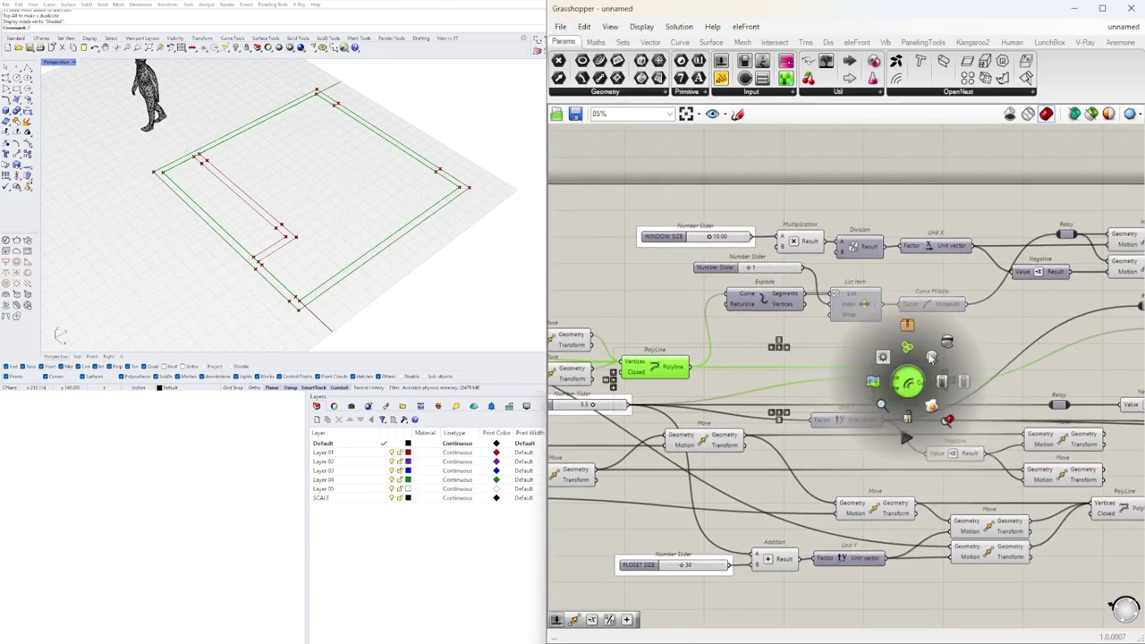
{"action": "left_click", "coordinate": [944, 381]}
Hide the preview of the inner partition's Offset Curve and PolyLine components.
{"action": "right_click_drag", "start_coordinate": [1011, 350], "coordinate": [795, 340]}
{"action": "right_click_drag", "start_coordinate": [1124, 344], "coordinate": [887, 345]}
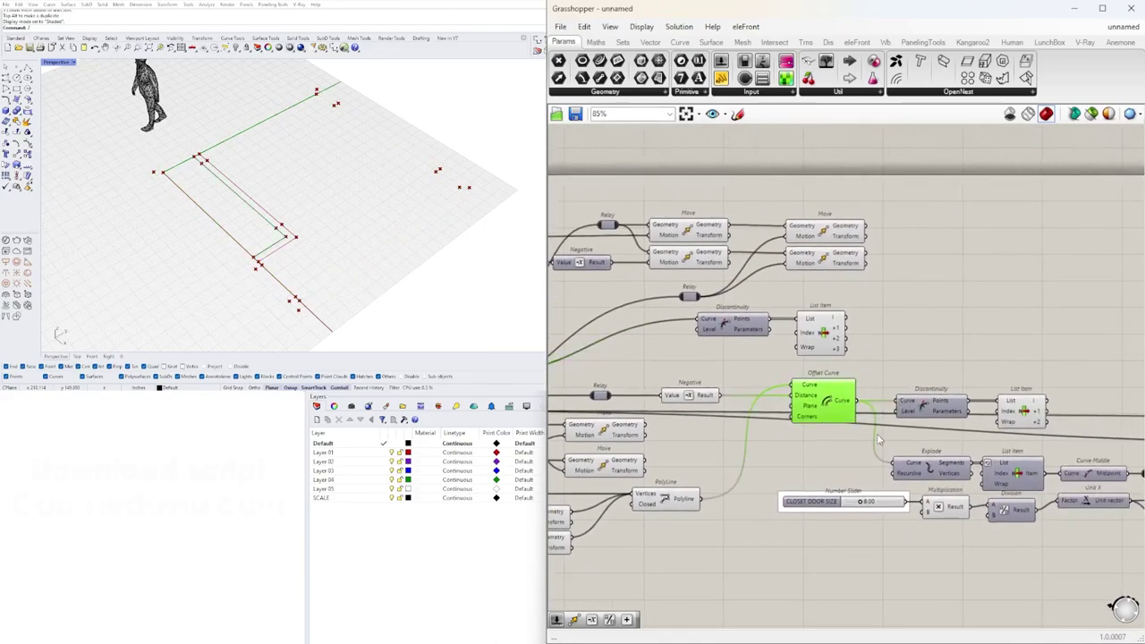
{"action": "scroll", "coordinate": [941, 443], "scroll_direction": "down", "scroll_amount": 2}
{"action": "scroll", "coordinate": [991, 465], "scroll_direction": "up", "scroll_amount": 2}
{"action": "right_click_drag", "start_coordinate": [1003, 425], "coordinate": [913, 411]}
{"action": "right_click_drag", "start_coordinate": [811, 322], "coordinate": [959, 356]}
{"action": "left_click", "coordinate": [864, 417]}
{"action": "left_click", "coordinate": [703, 509], "text": "shift"}
{"action": "middle_click", "coordinate": [703, 509]}
{"action": "left_click", "coordinate": [740, 506]}
{"action": "left_click", "coordinate": [798, 428]}
{"action": "scroll", "coordinate": [839, 313], "scroll_direction": "down", "scroll_amount": 3}
{"action": "right_click_drag", "start_coordinate": [839, 313], "coordinate": [985, 325]}
{"action": "scroll", "coordinate": [983, 325], "scroll_direction": "up", "scroll_amount": 3}
{"action": "right_click_drag", "start_coordinate": [310, 271], "coordinate": [465, 242]}
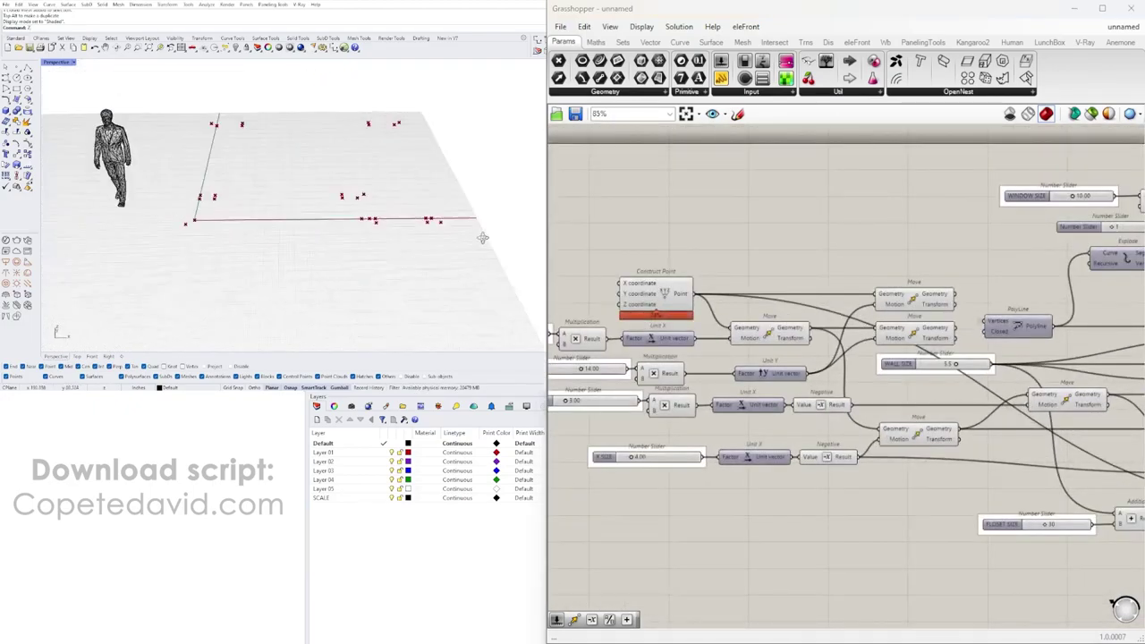
Test the parametric room by varying the sliders for room size, DOOR OFFSET and CLOSET SIZE.
{"action": "left_click_drag", "start_coordinate": [715, 348], "coordinate": [723, 348]}
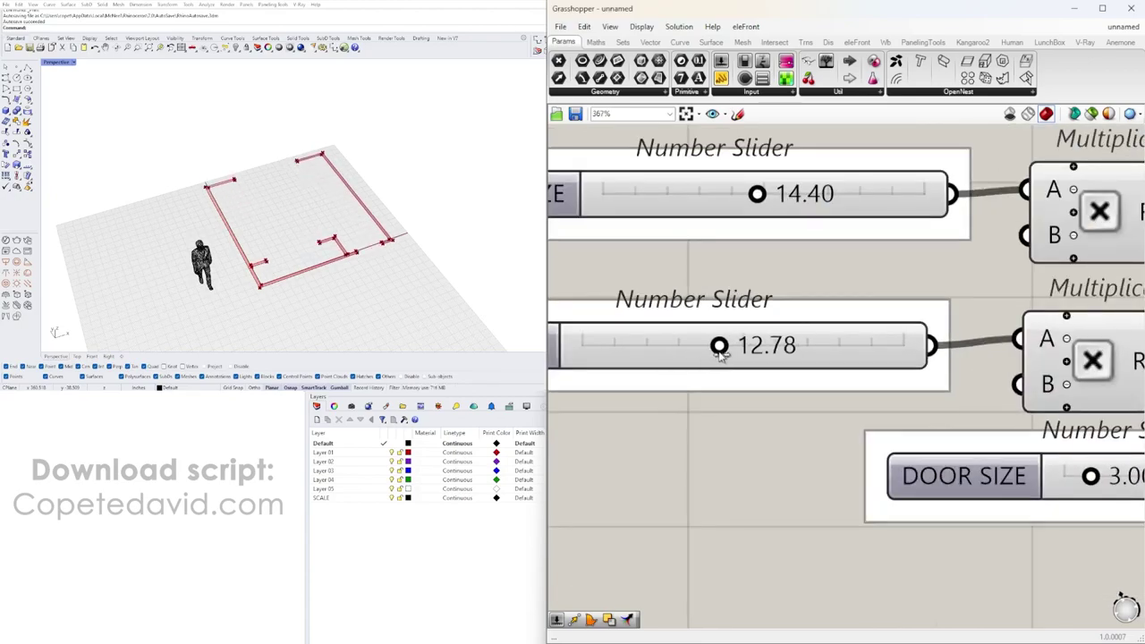
{"action": "left_click_drag", "start_coordinate": [723, 348], "coordinate": [739, 347]}
{"action": "left_click_drag", "start_coordinate": [795, 396], "coordinate": [810, 396]}
{"action": "left_click_drag", "start_coordinate": [809, 396], "coordinate": [827, 396]}
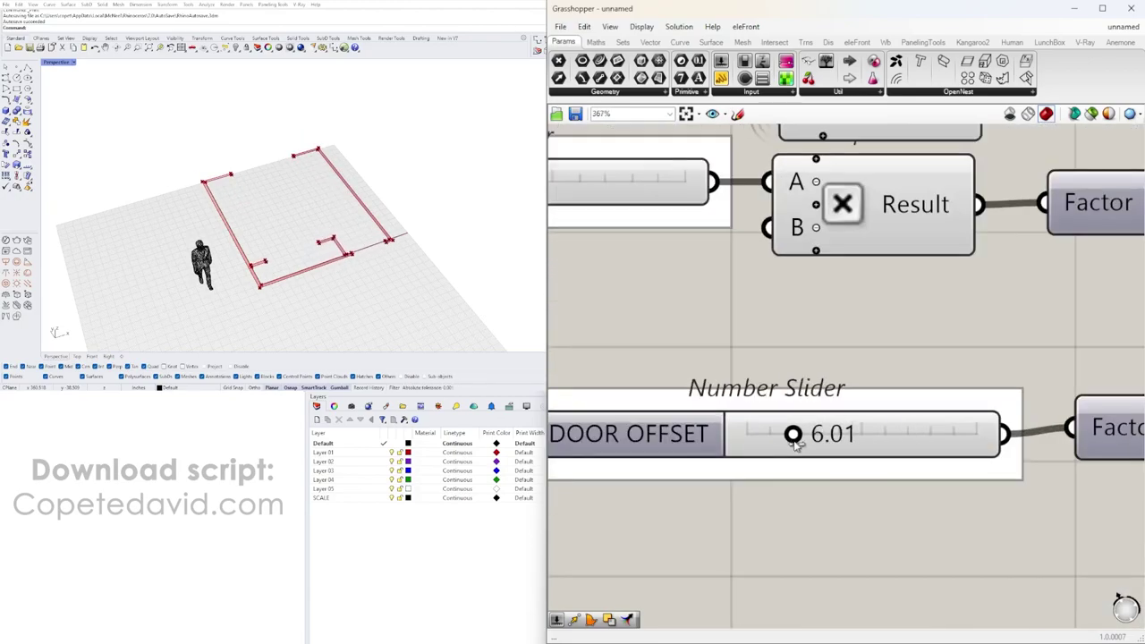
{"action": "left_click_drag", "start_coordinate": [793, 435], "coordinate": [805, 435]}
{"action": "left_click_drag", "start_coordinate": [832, 472], "coordinate": [845, 475]}
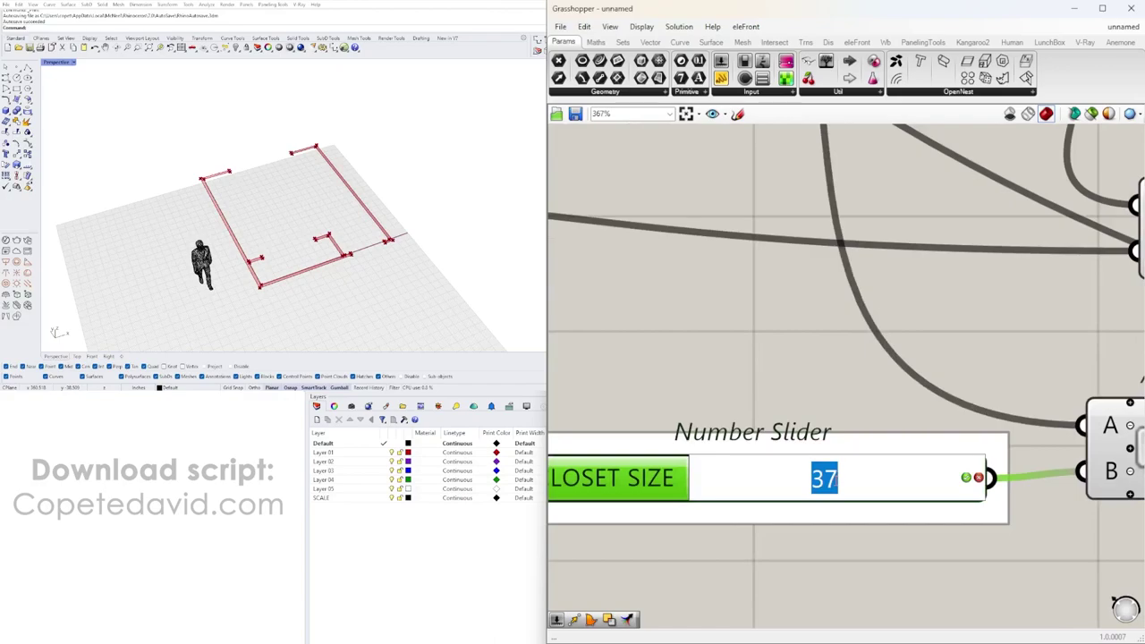
{"action": "left_click_drag", "start_coordinate": [818, 478], "coordinate": [787, 478]}
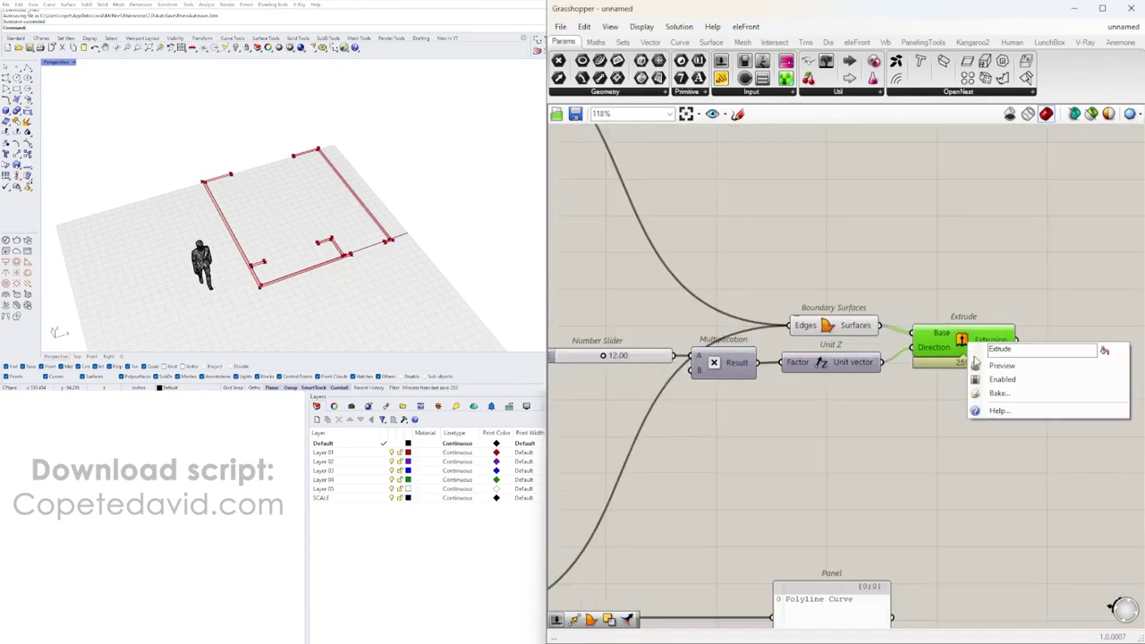
Turn on the Extrude component's preview to display the walls in 3D.
{"action": "left_click", "coordinate": [984, 365]}
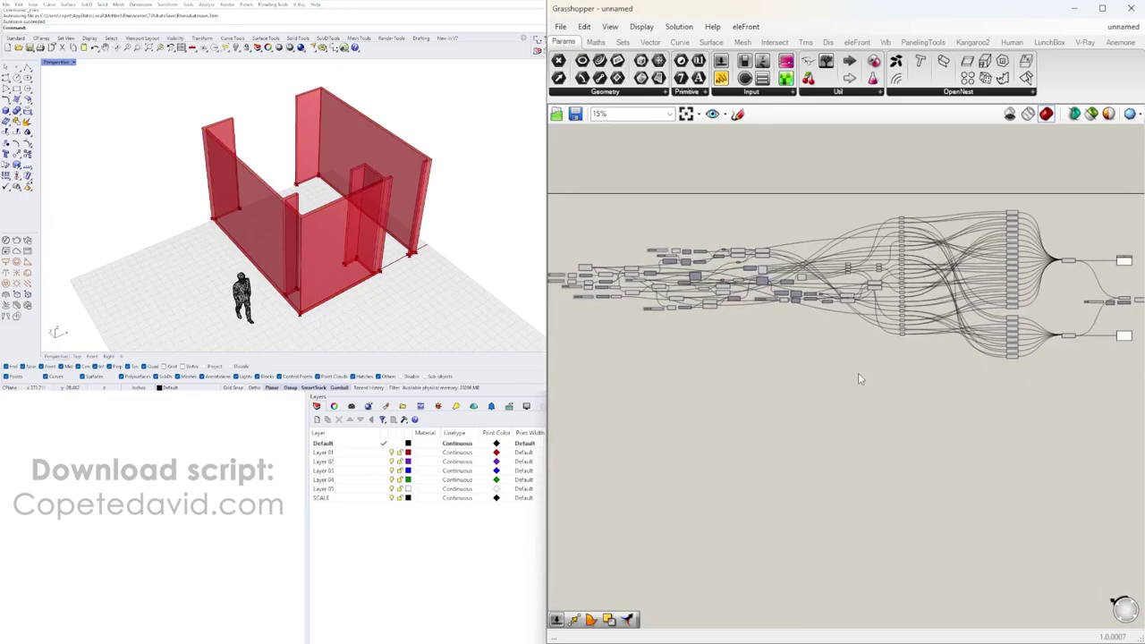